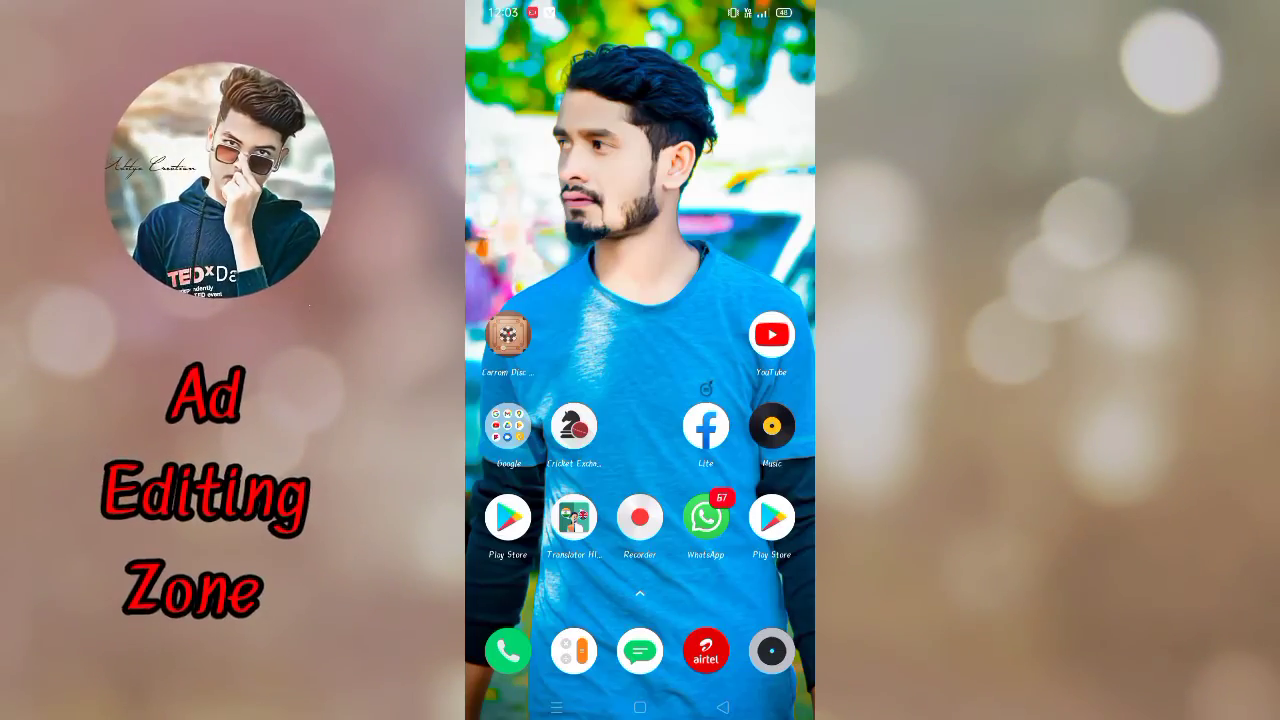
Step: Enter the #1212 dialer code to reveal Hidden Apps and open the plaid-shirt portrait
click(508, 651)
click(740, 558)
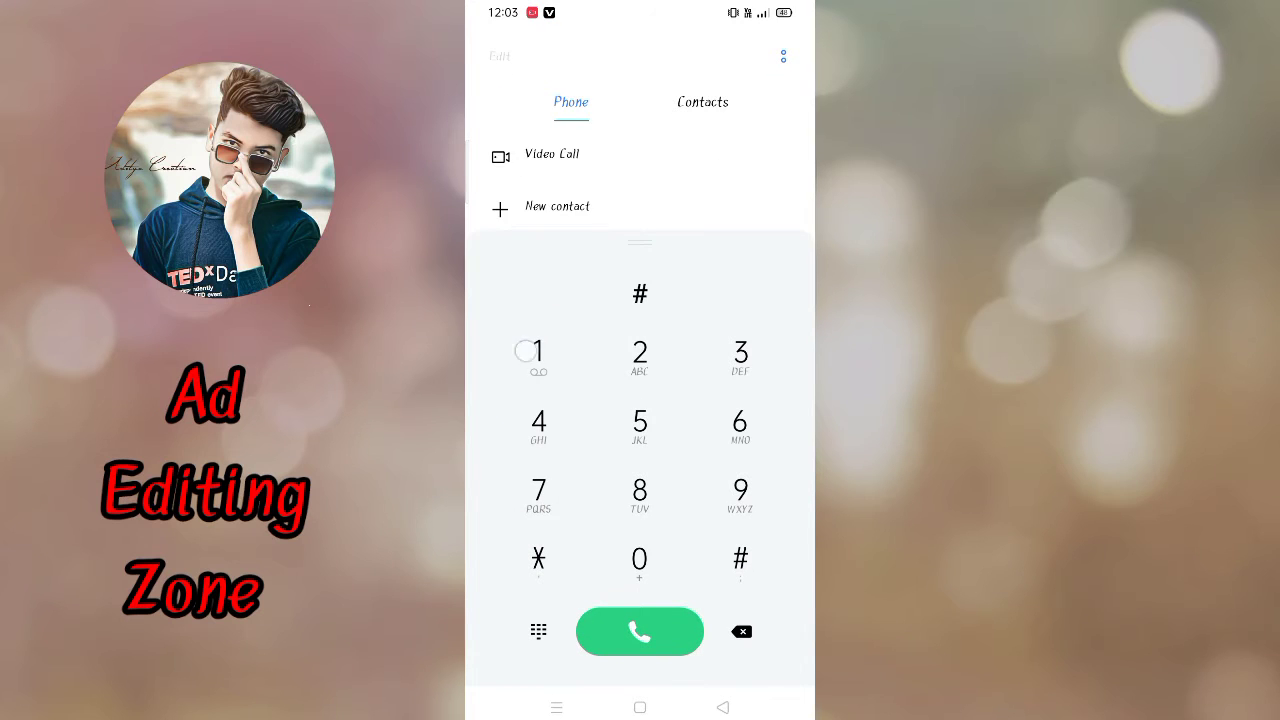
click(740, 556)
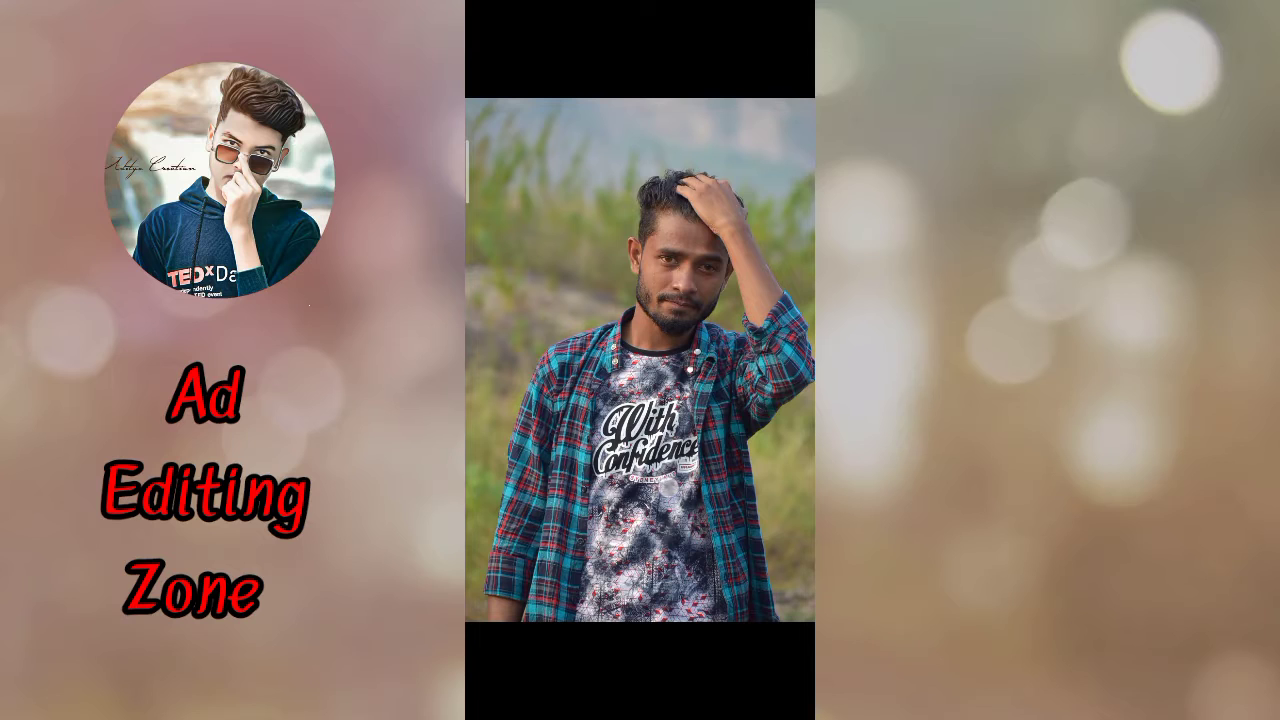
Step: Share the outdoor portrait from Gallery to Snapseed for editing
click(668, 487)
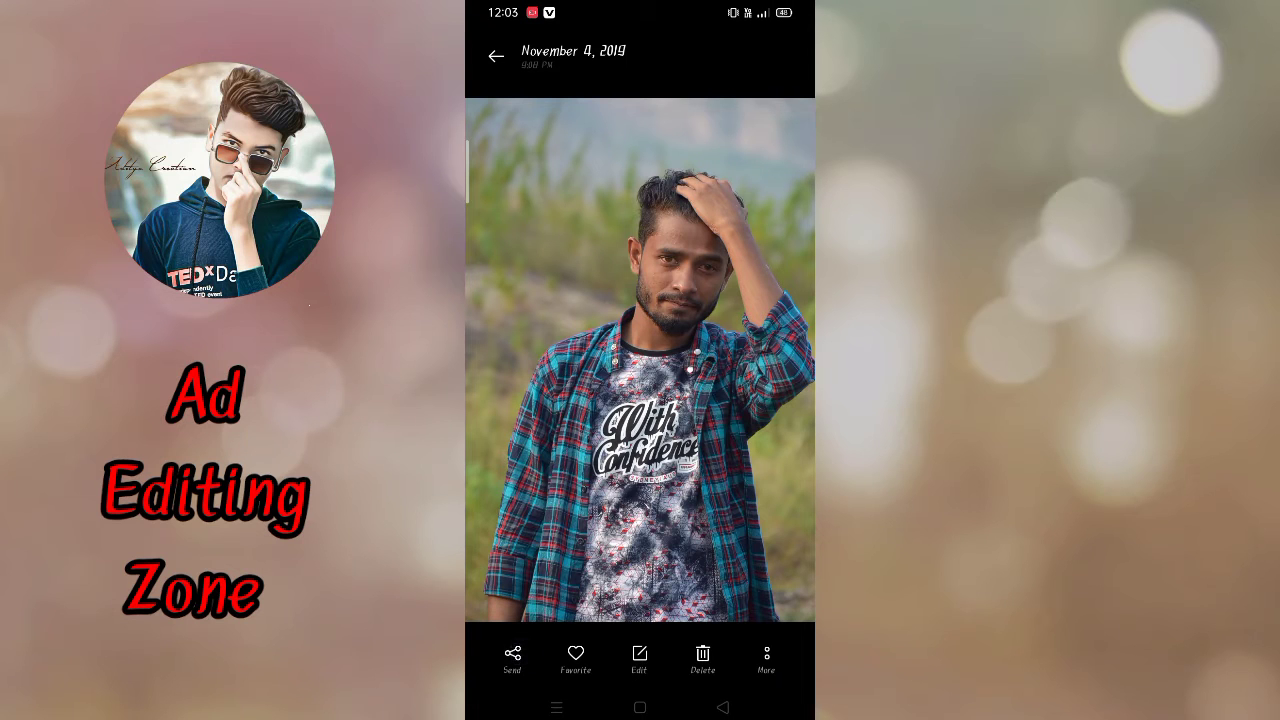
click(512, 658)
drag(760, 560, 540, 560)
drag(760, 560, 540, 560)
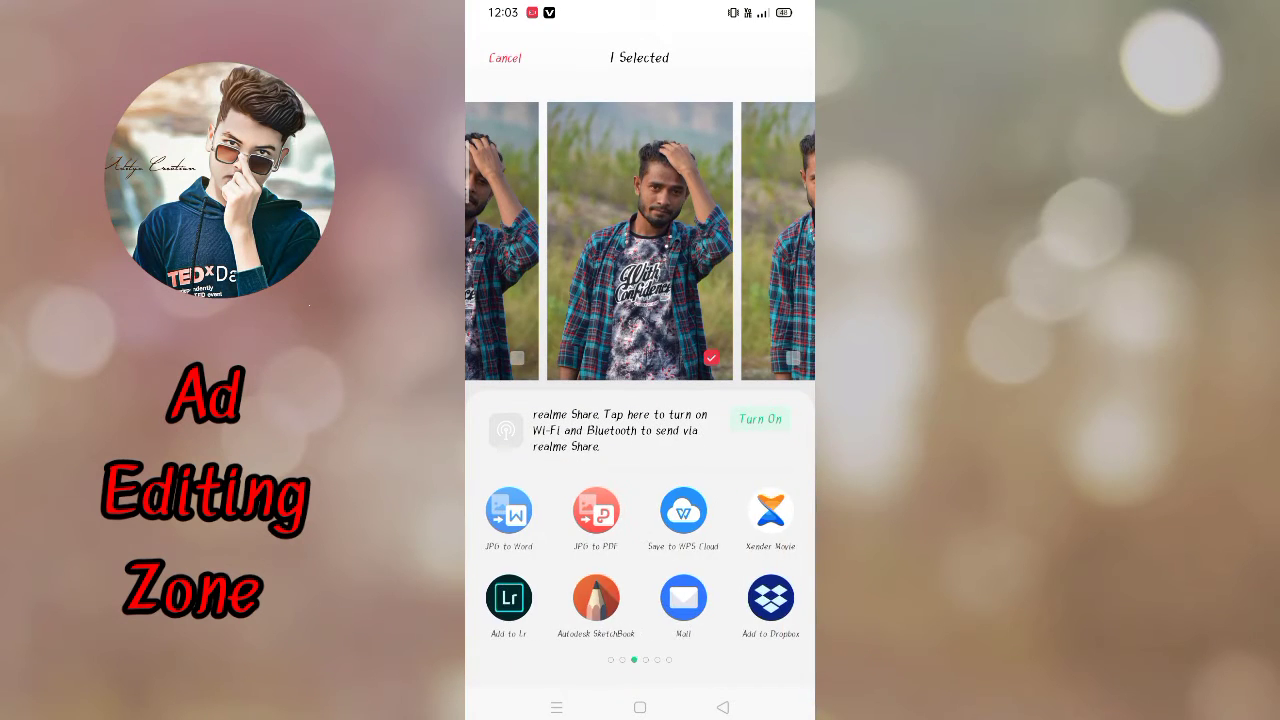
drag(760, 560, 540, 560)
click(514, 510)
drag(640, 5, 640, 400)
Step: Raise Brightness to +27 in Snapseed's Tune Image and apply the adjustment
drag(737, 220, 687, 228)
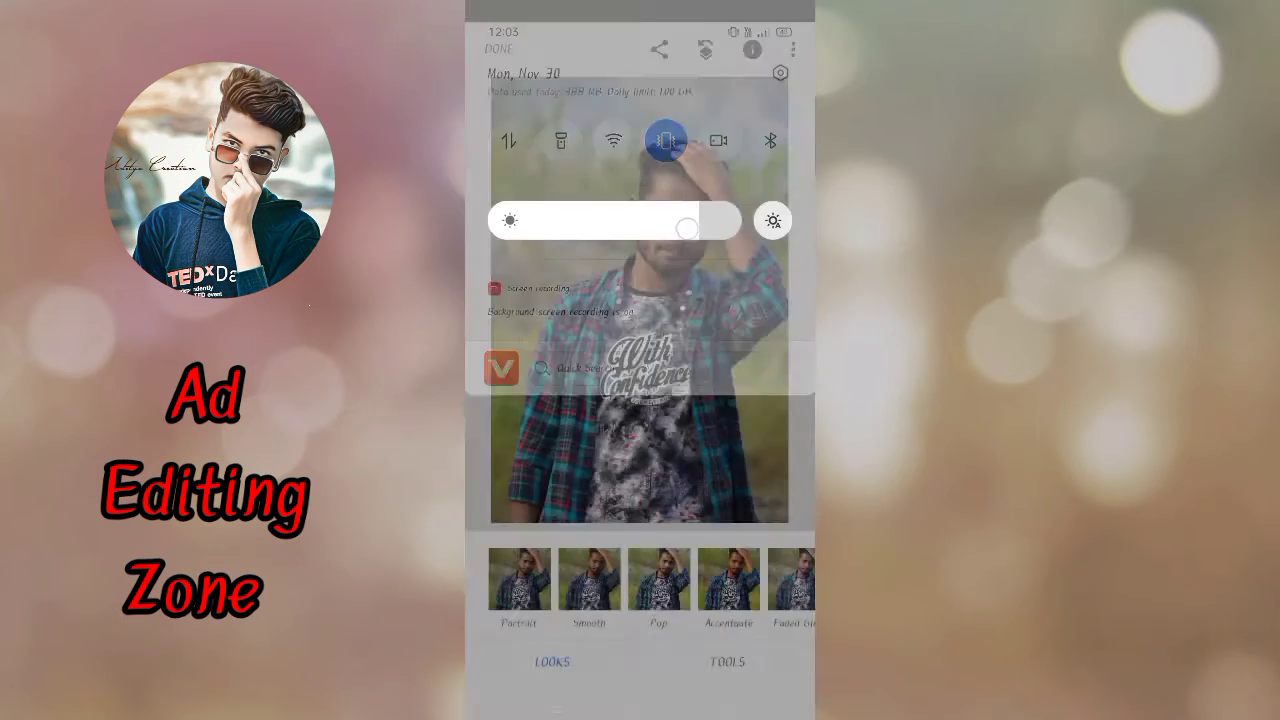
click(701, 283)
click(727, 661)
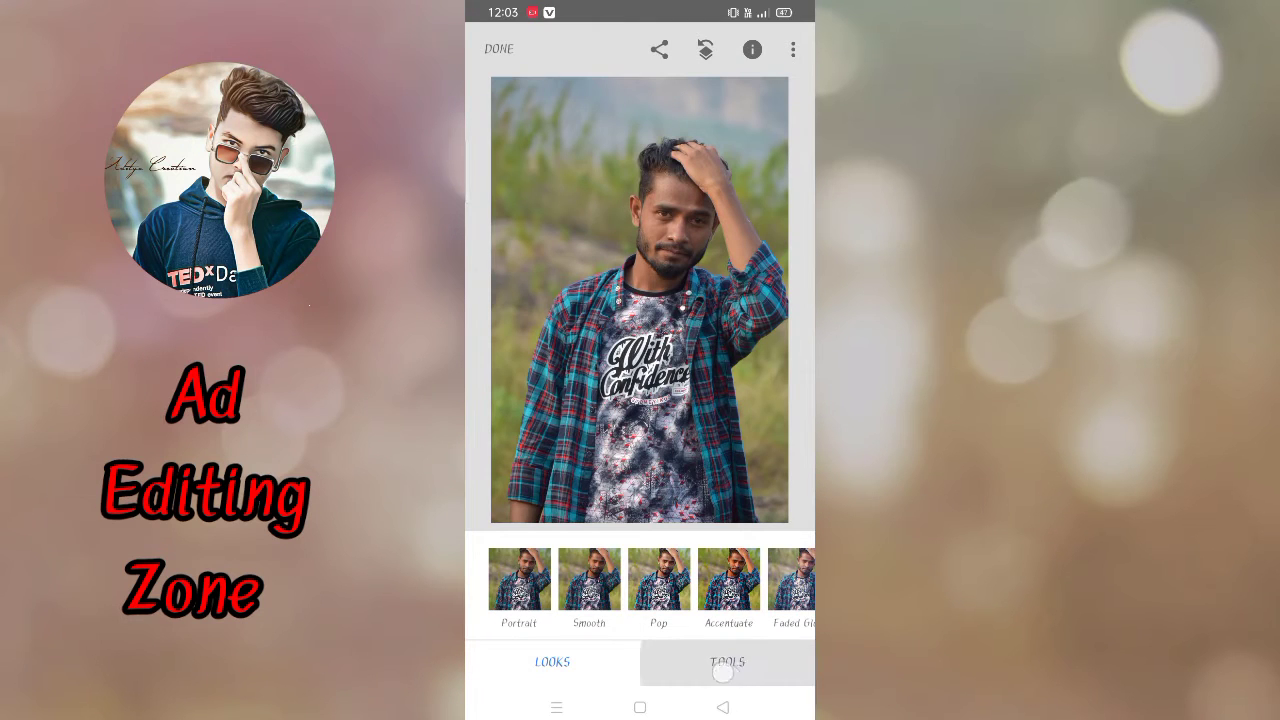
click(528, 279)
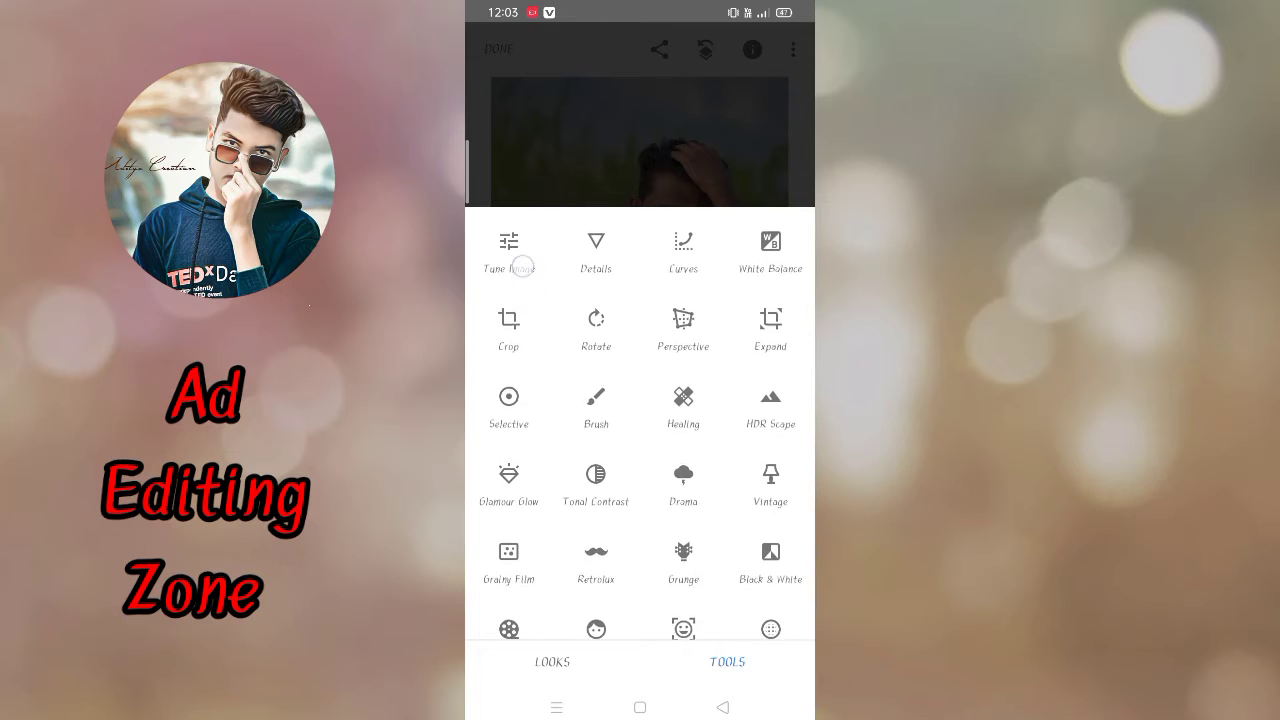
mouse_move(640, 498)
mouse_down()
mouse_move(683, 498)
mouse_move(607, 511)
mouse_move(680, 463)
mouse_move(668, 506)
mouse_move(546, 531)
mouse_move(652, 513)
mouse_move(640, 545)
mouse_move(672, 497)
mouse_move(633, 528)
mouse_up()
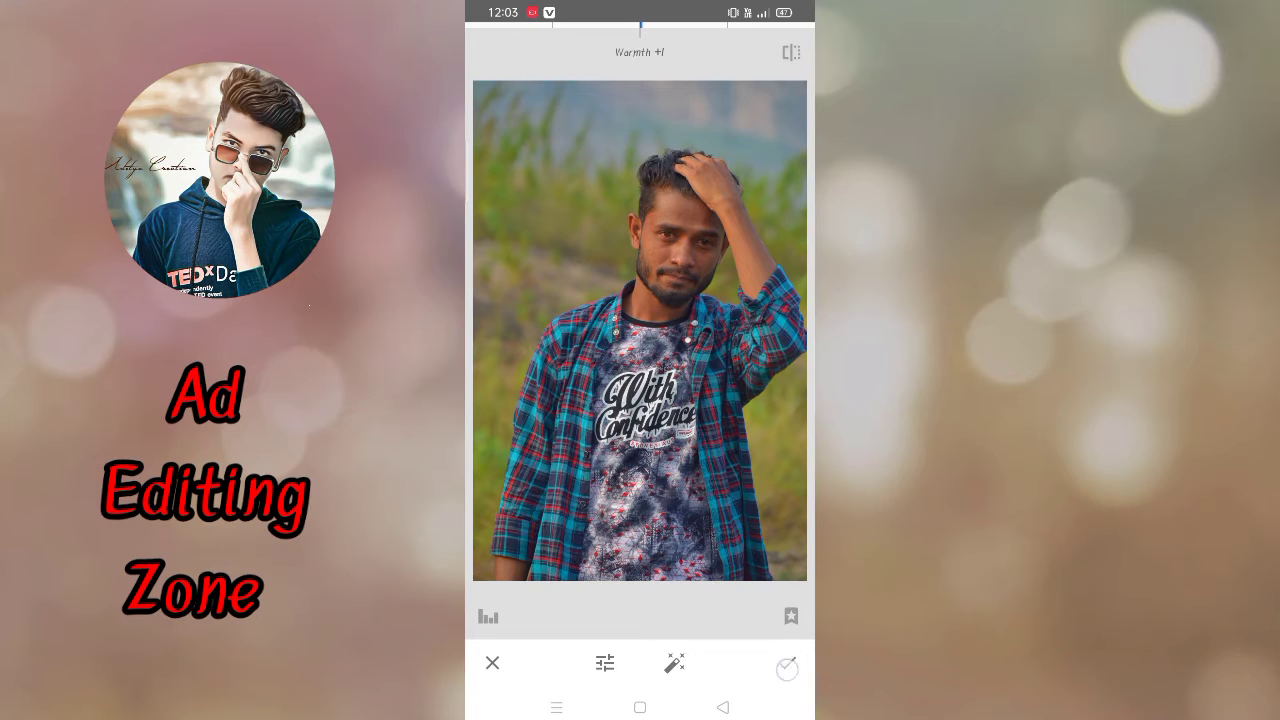
click(787, 667)
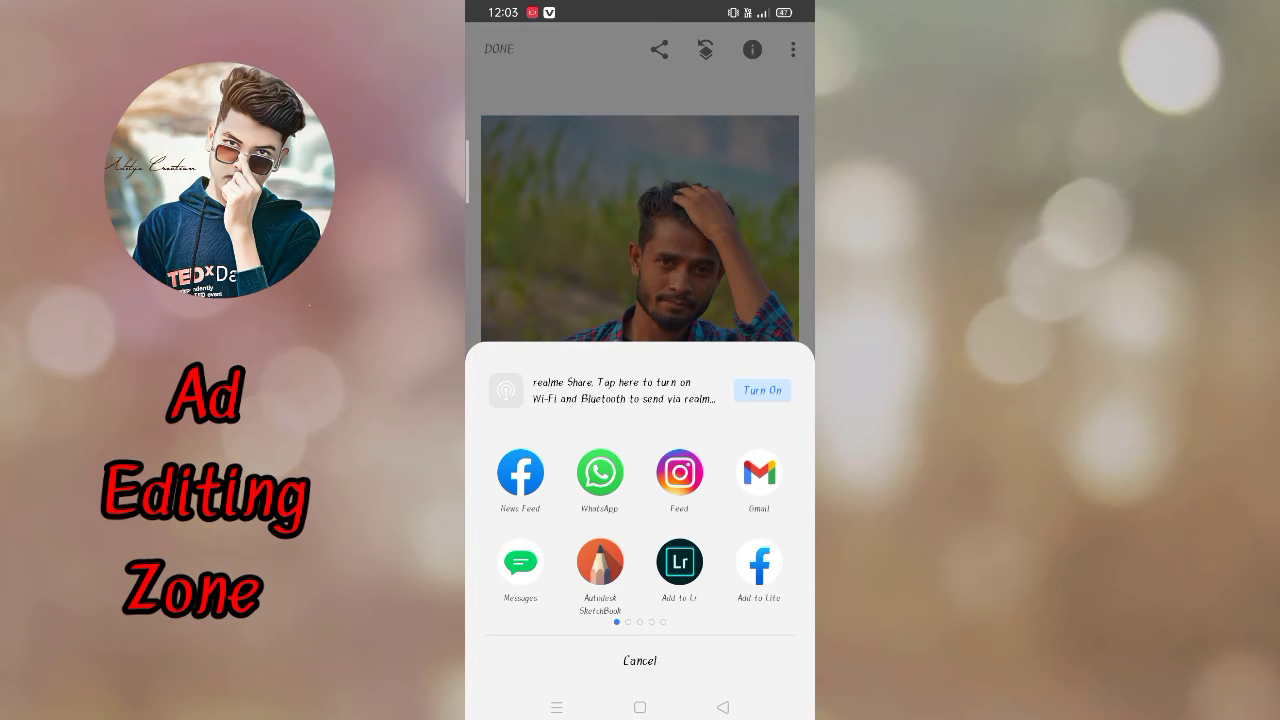
Step: Add the portrait to Lightroom and open the November 2019 photo from All Photos
click(679, 562)
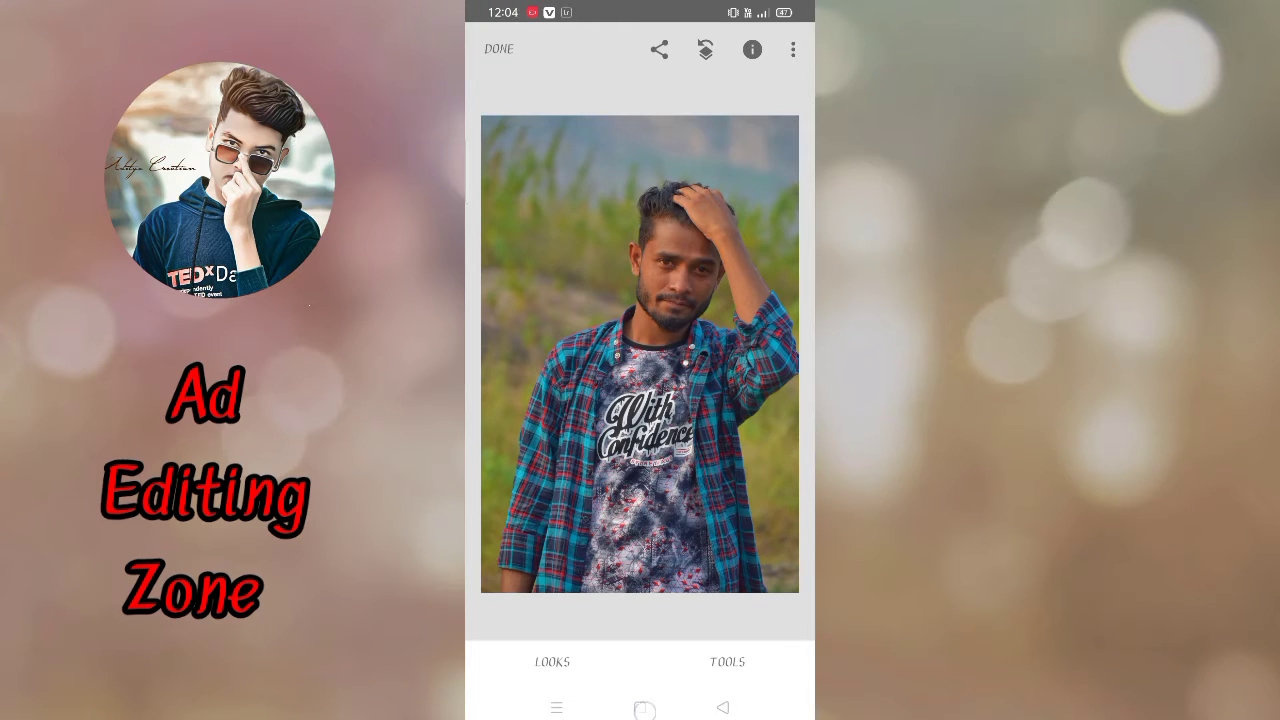
click(640, 707)
drag(640, 600, 640, 380)
click(640, 510)
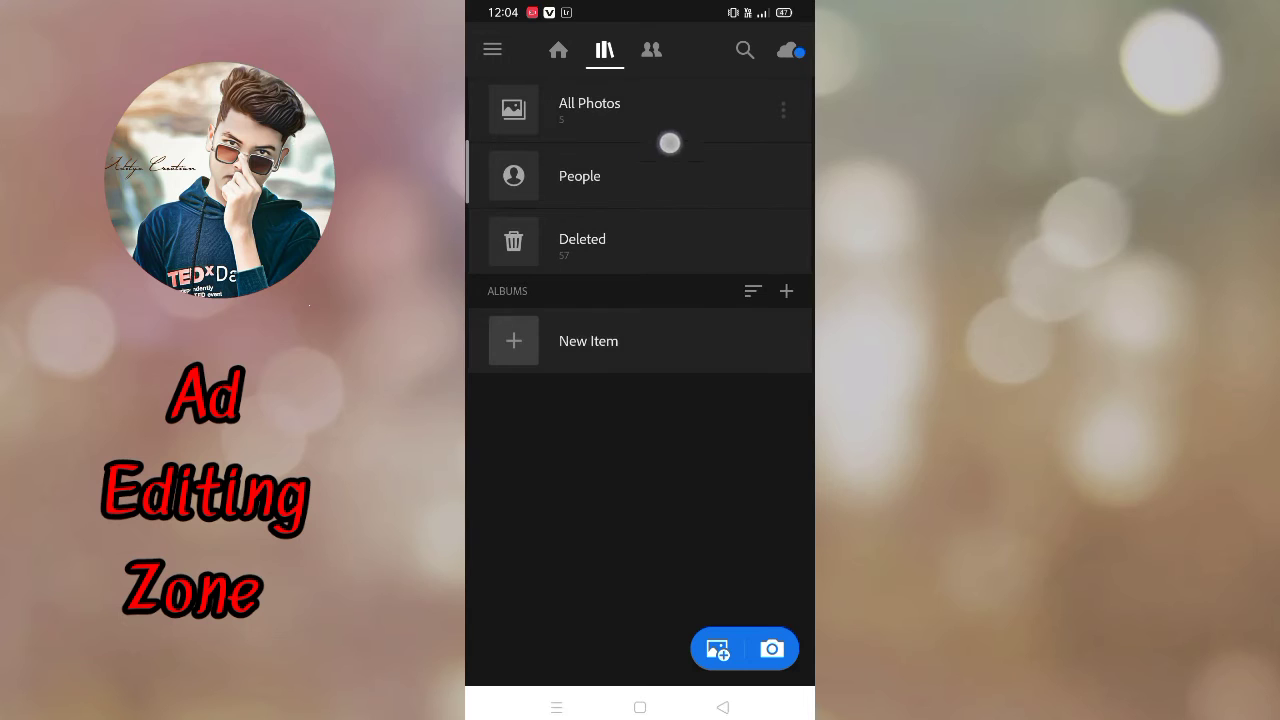
click(666, 106)
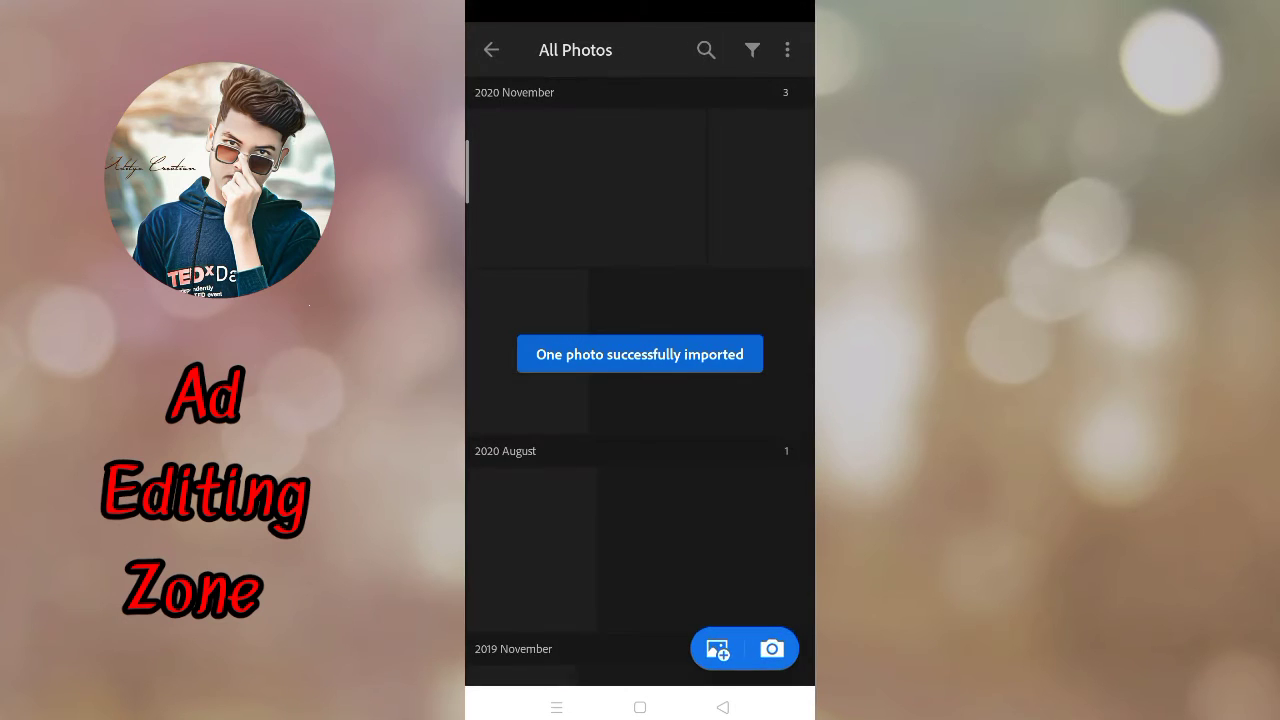
scroll(708, 366, down, 5)
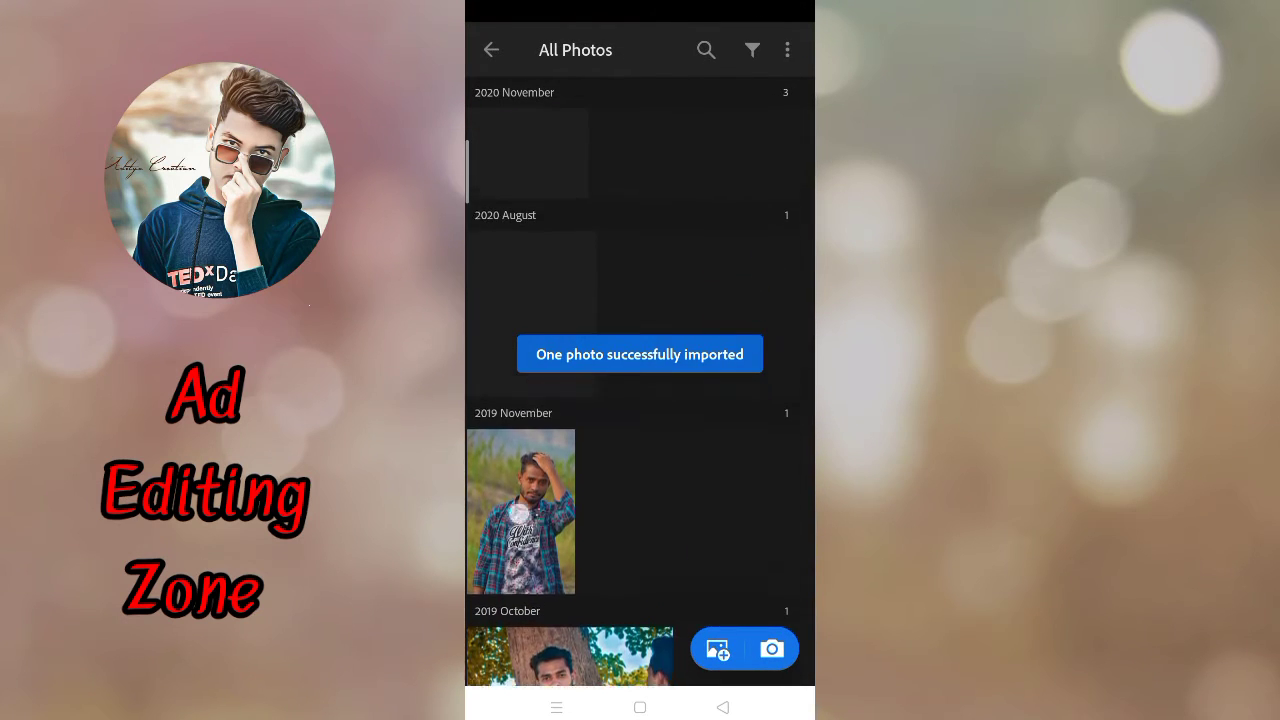
click(520, 512)
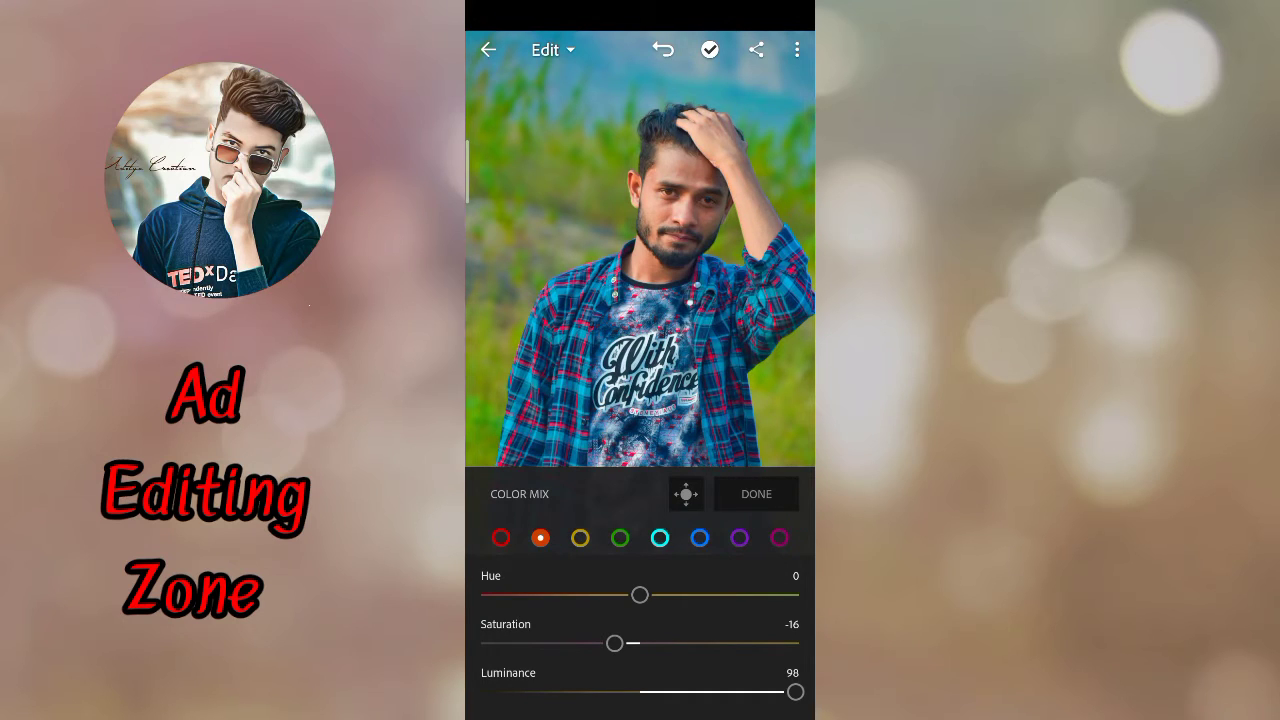
Step: Set yellow hue -96 and saturation -100, and green hue -100 and saturation -88
click(580, 538)
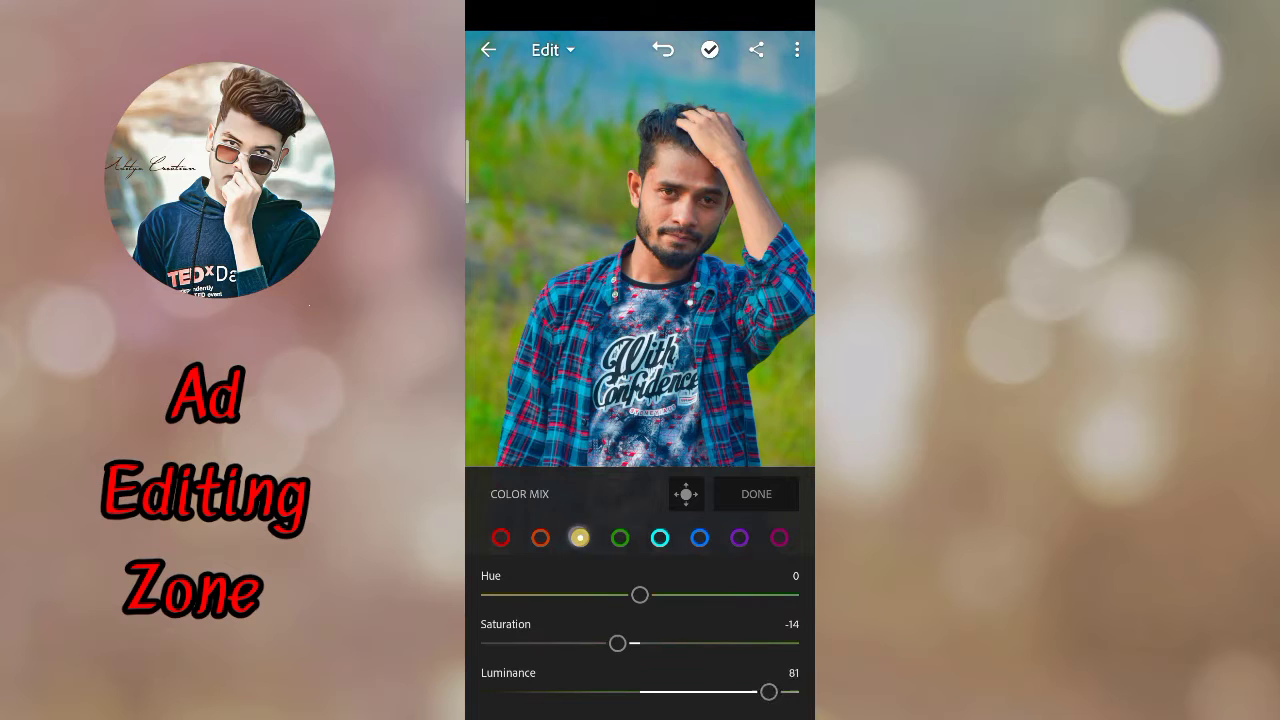
drag(640, 595, 490, 600)
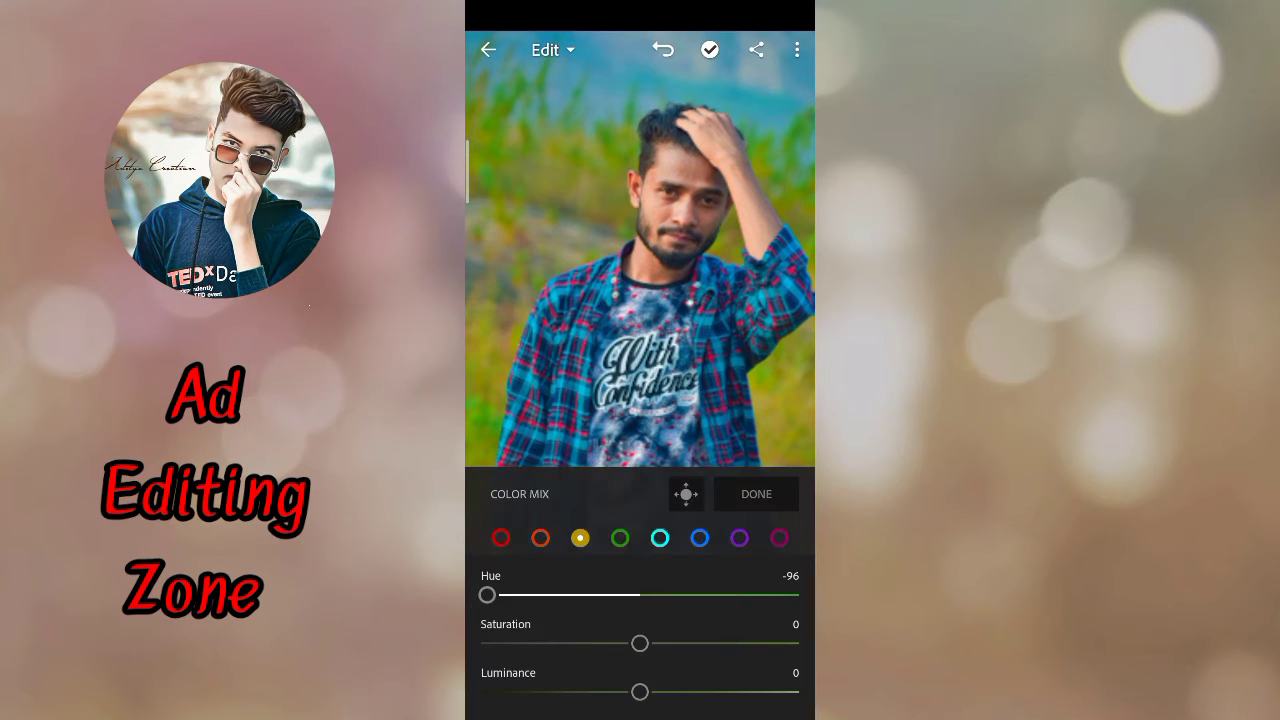
drag(640, 643, 490, 643)
click(620, 538)
drag(514, 595, 480, 597)
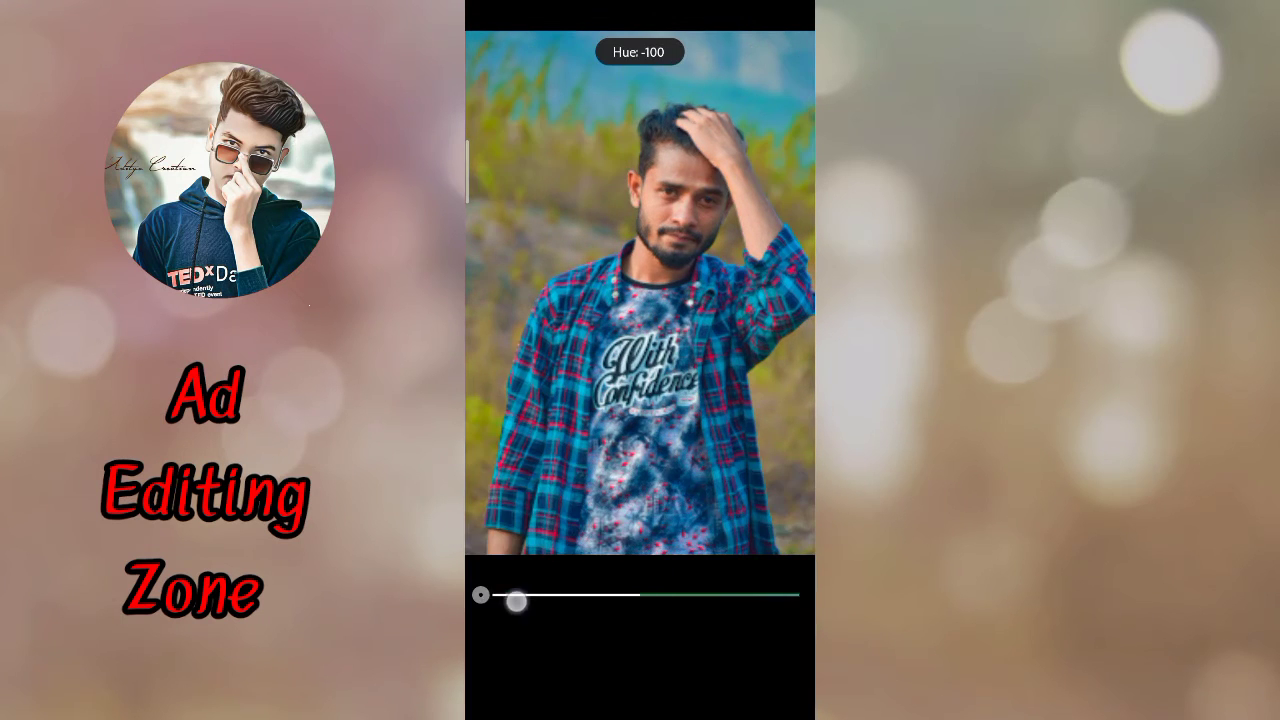
mouse_move(509, 643)
mouse_down()
mouse_move(488, 644)
mouse_move(659, 644)
mouse_move(572, 661)
mouse_up()
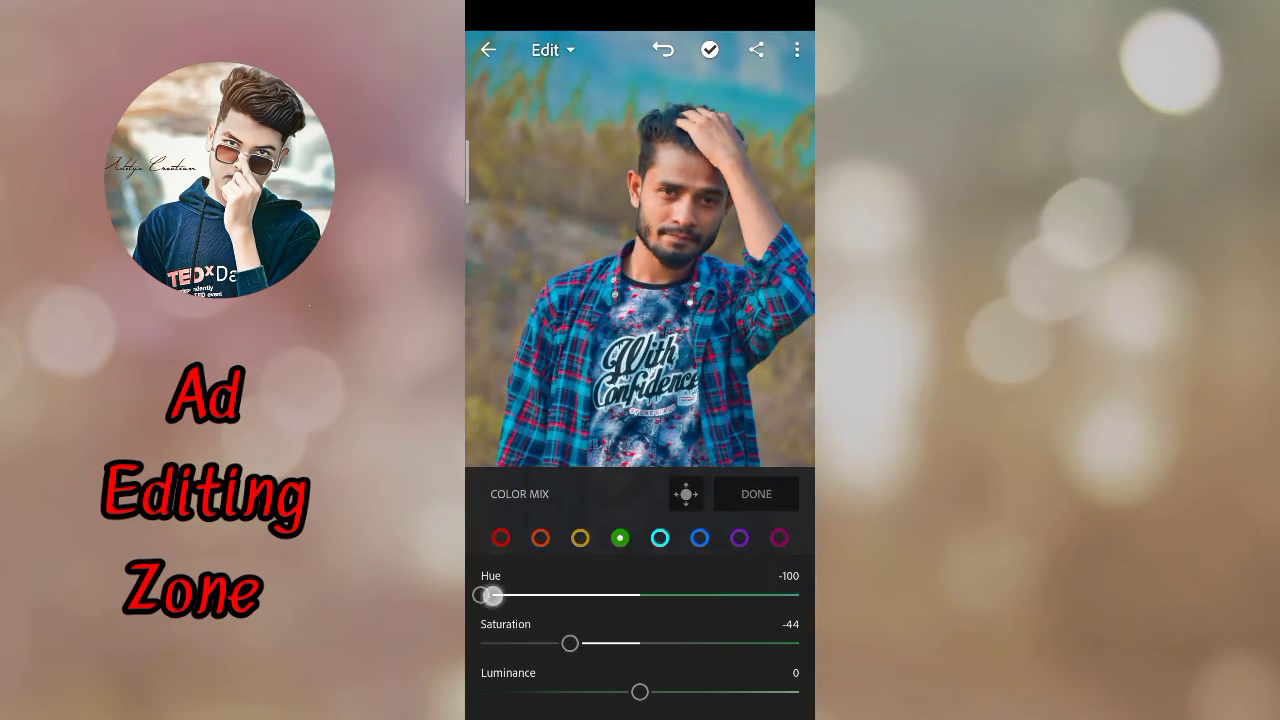
mouse_move(494, 596)
mouse_down()
mouse_move(685, 595)
mouse_move(803, 572)
mouse_move(482, 595)
mouse_up()
drag(570, 643, 499, 643)
Step: Set aqua hue +77 and saturation -100, and raise blue saturation to 92
click(660, 538)
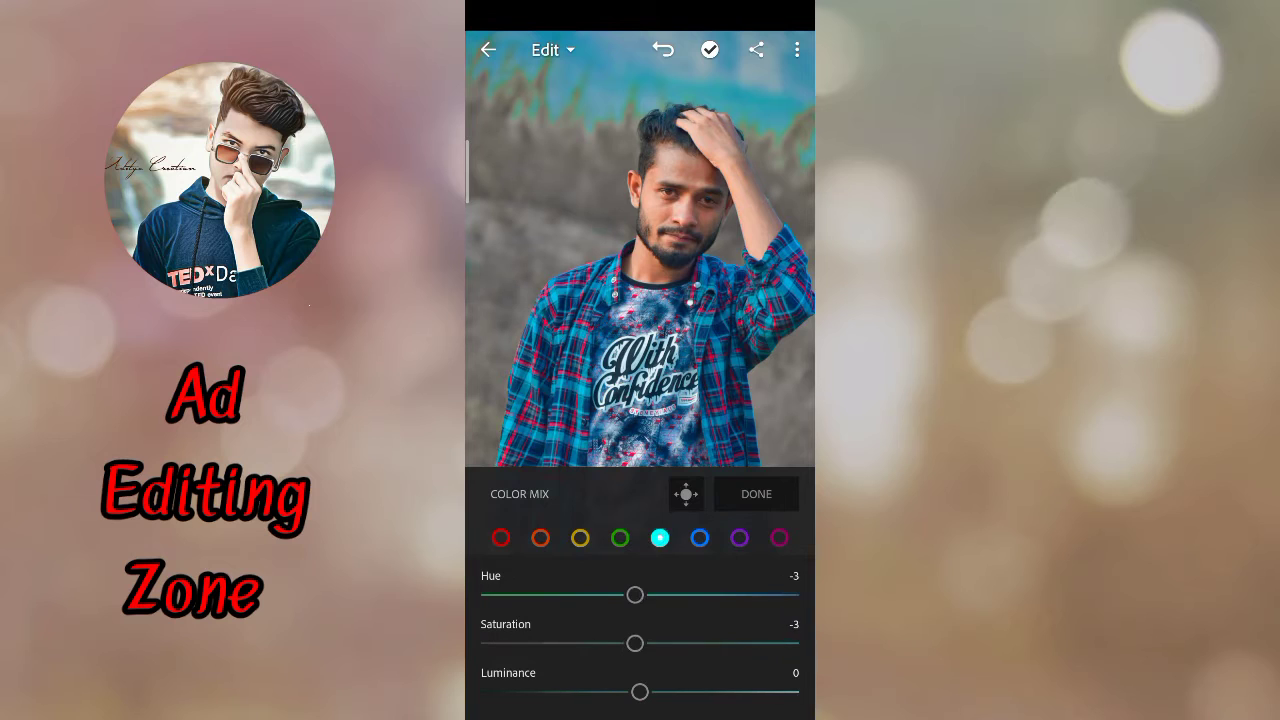
mouse_move(640, 595)
mouse_down()
mouse_move(492, 598)
mouse_move(504, 595)
mouse_up()
drag(499, 643, 481, 643)
drag(536, 579, 798, 567)
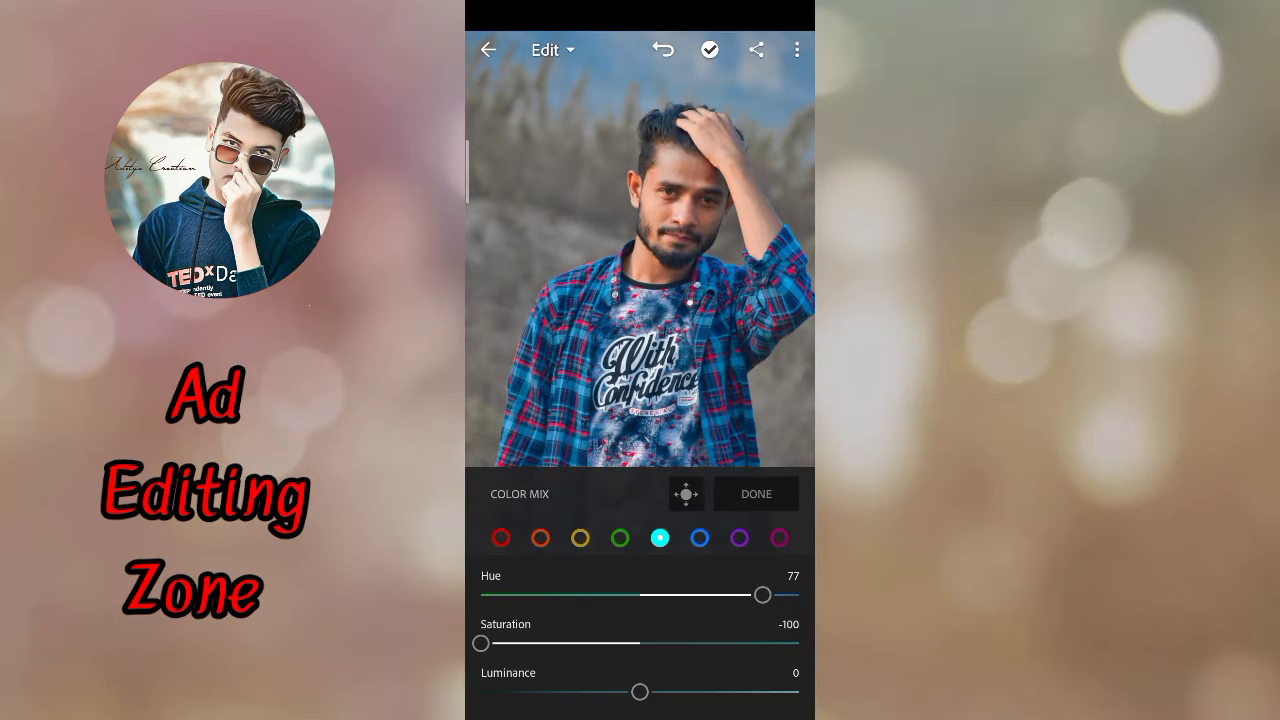
click(700, 538)
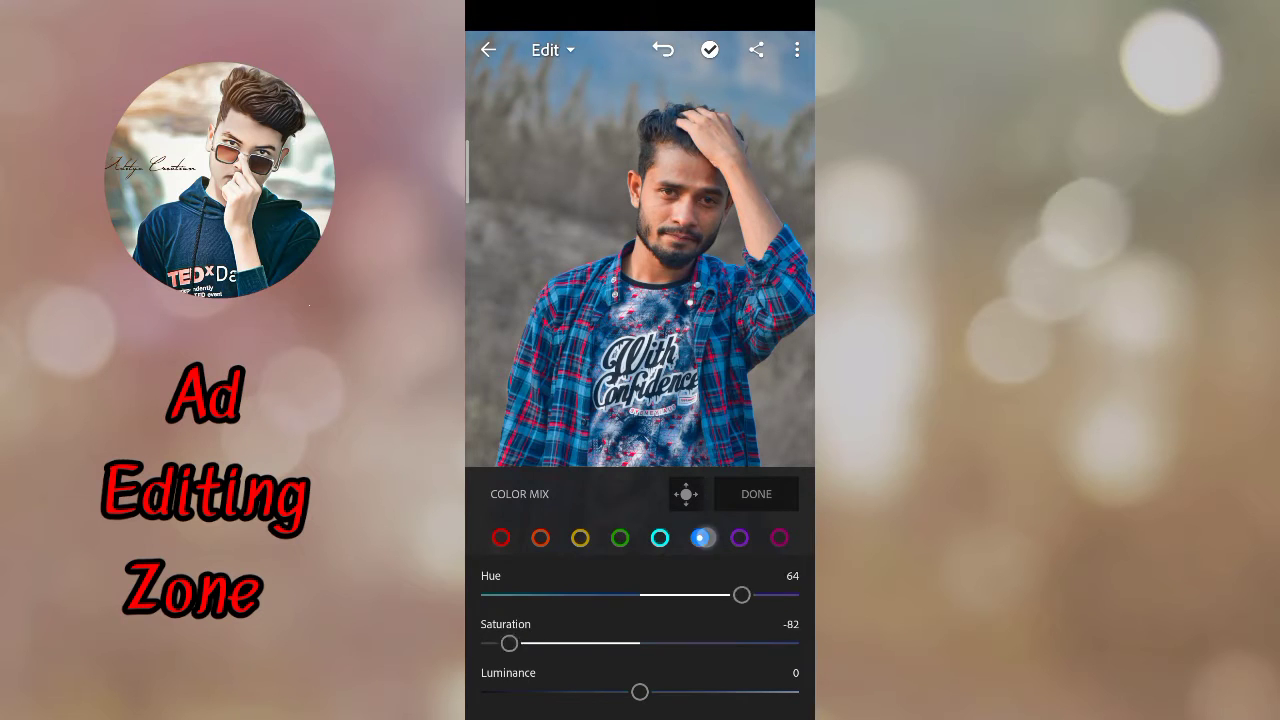
mouse_move(640, 643)
mouse_down()
mouse_move(497, 643)
mouse_move(700, 620)
mouse_move(492, 617)
mouse_move(798, 577)
mouse_up()
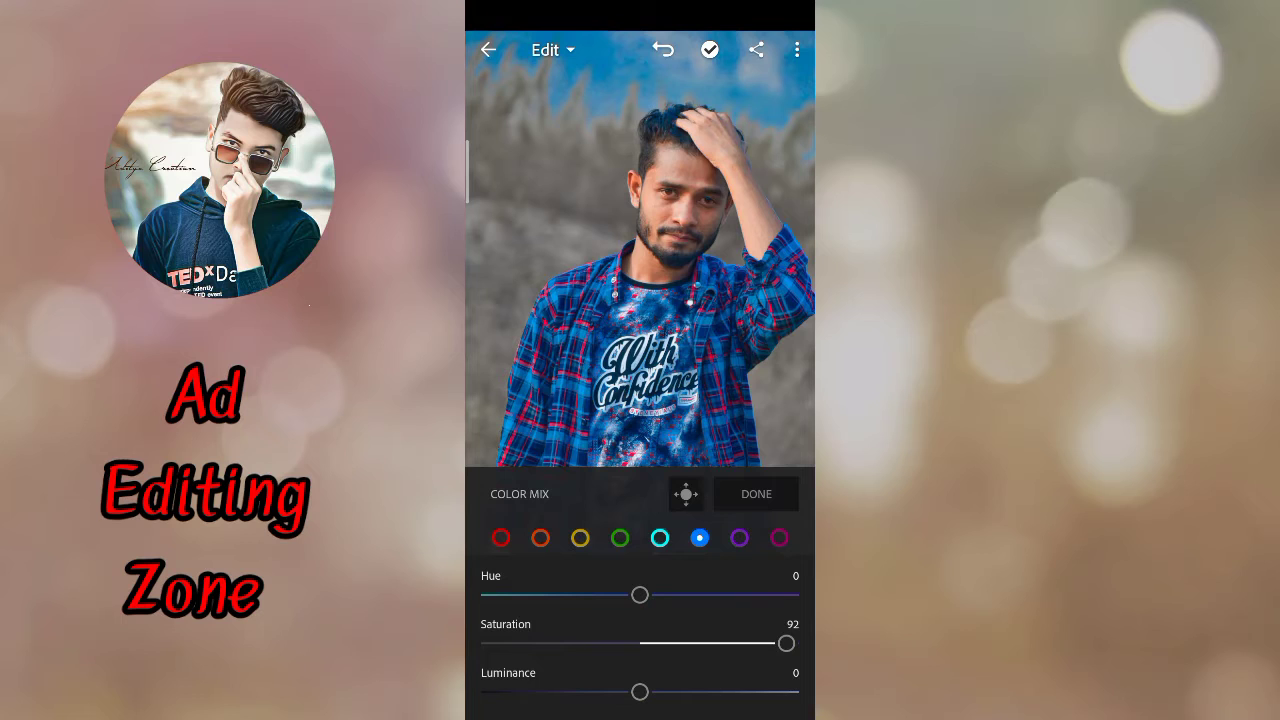
Step: Raise yellow luminance to 69 and nudge the blue hue to -8
click(580, 538)
mouse_move(640, 691)
mouse_down()
mouse_move(509, 680)
mouse_move(794, 676)
mouse_move(749, 676)
mouse_up()
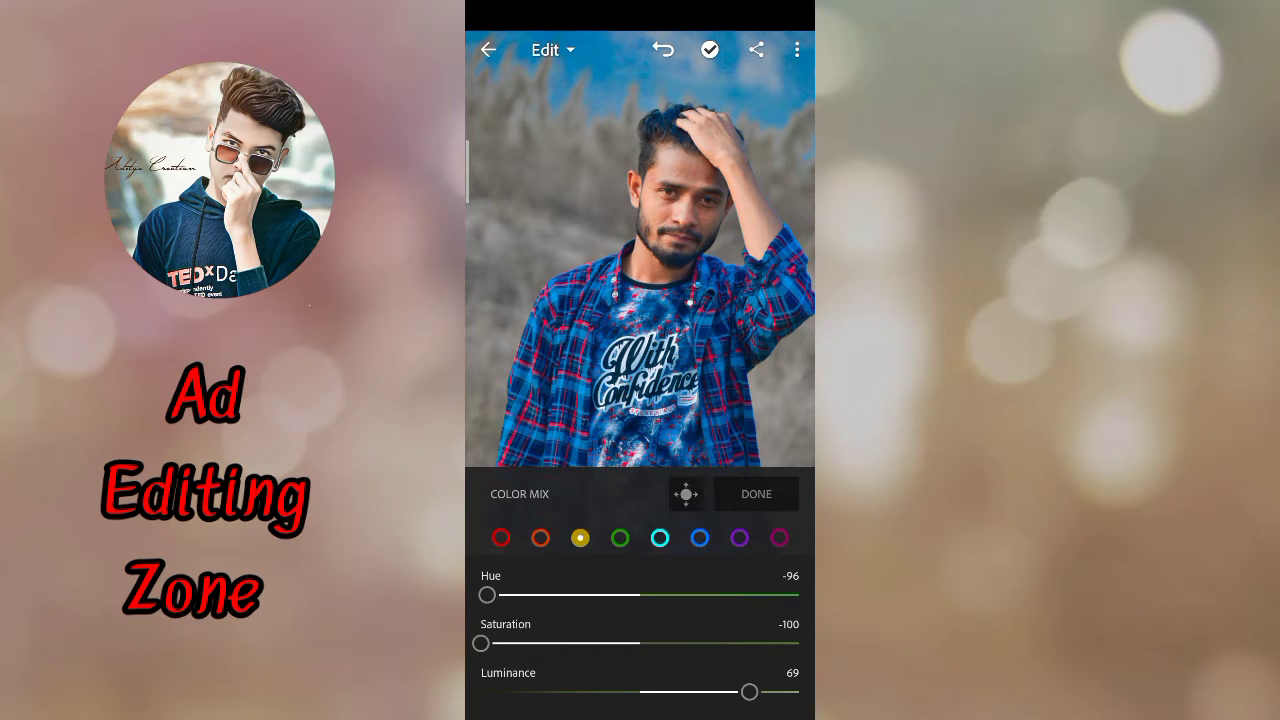
click(660, 538)
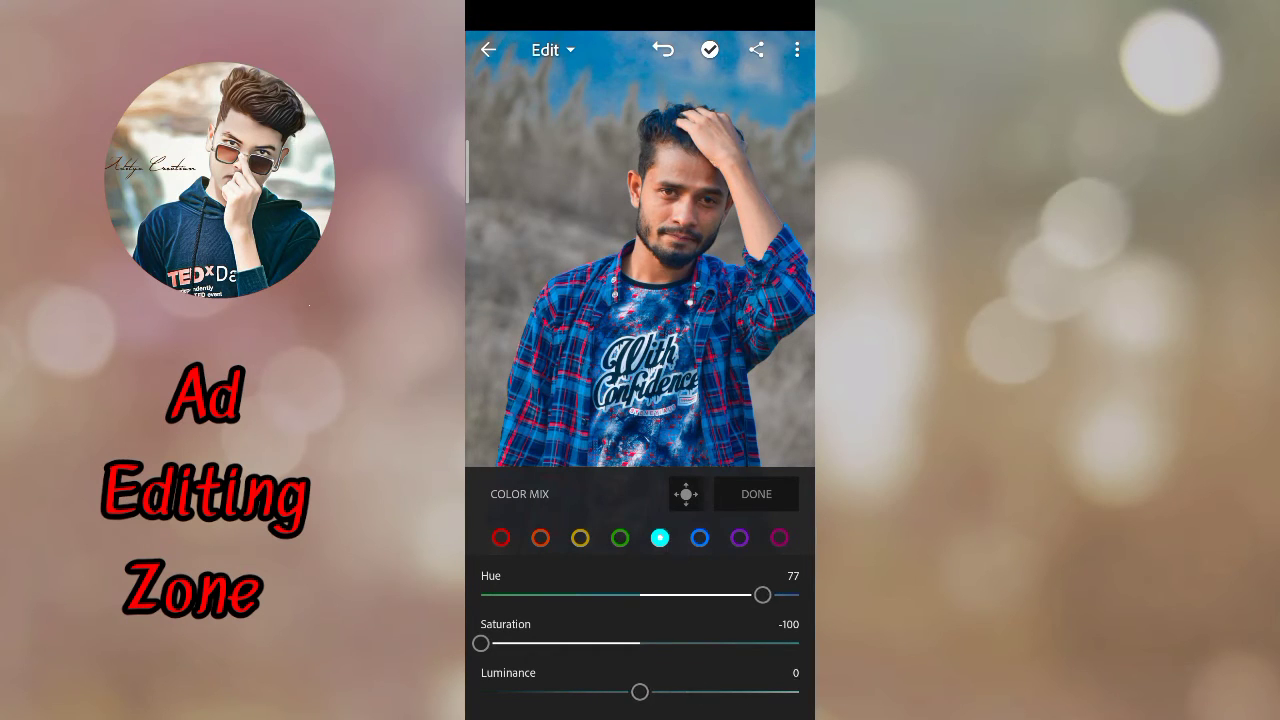
click(705, 539)
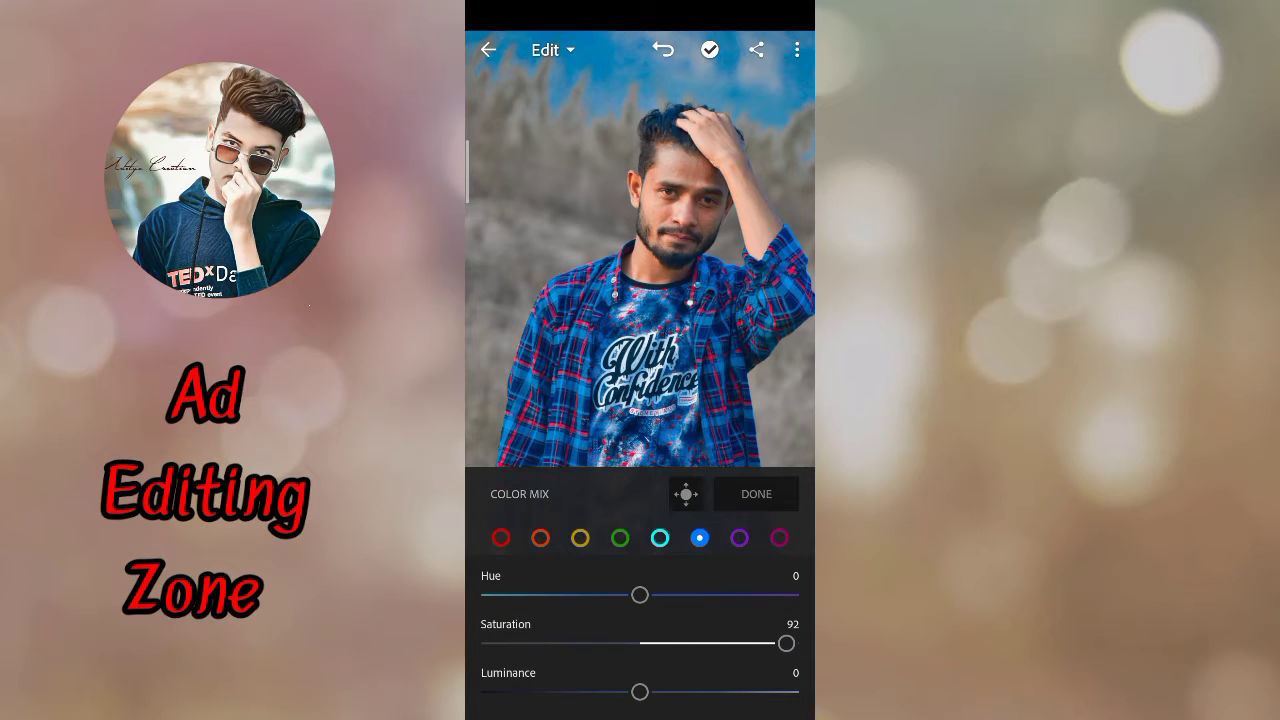
drag(640, 595, 613, 597)
Step: Set Shadows to 71, Whites to -47 and Blacks to -29 in the Light panel
click(765, 491)
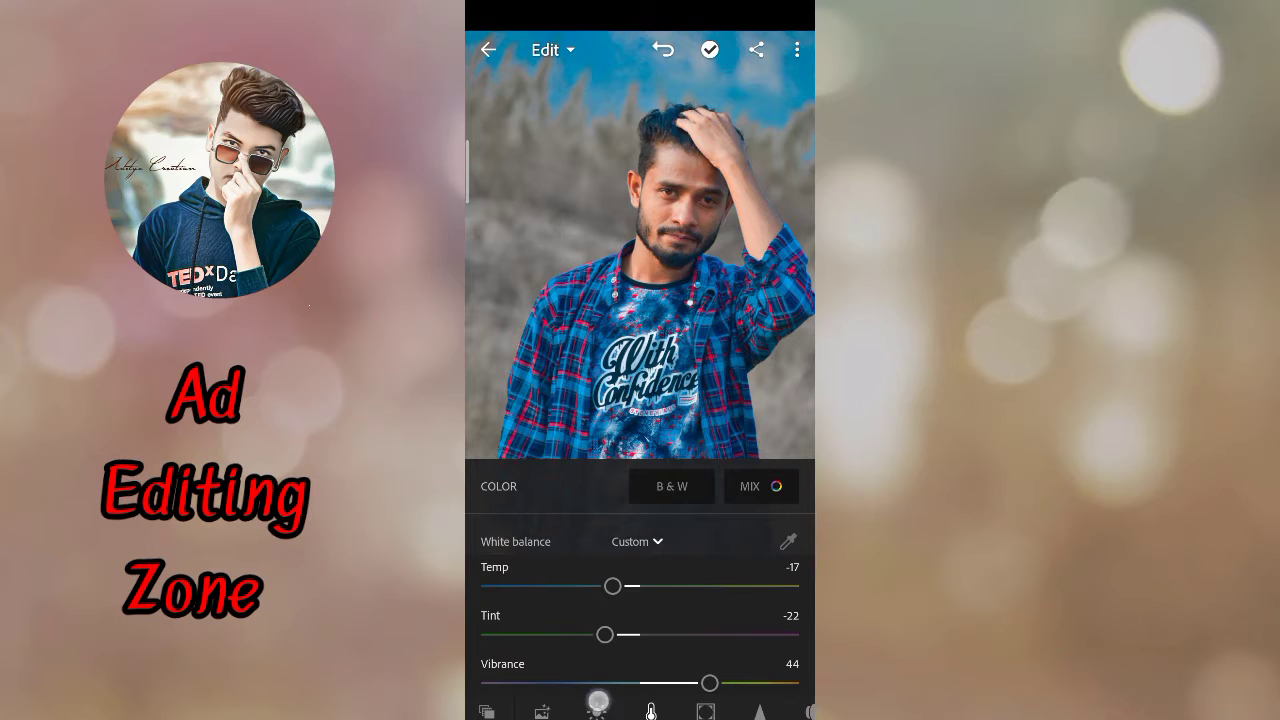
click(597, 710)
scroll(640, 600, down, 3)
drag(640, 626, 570, 649)
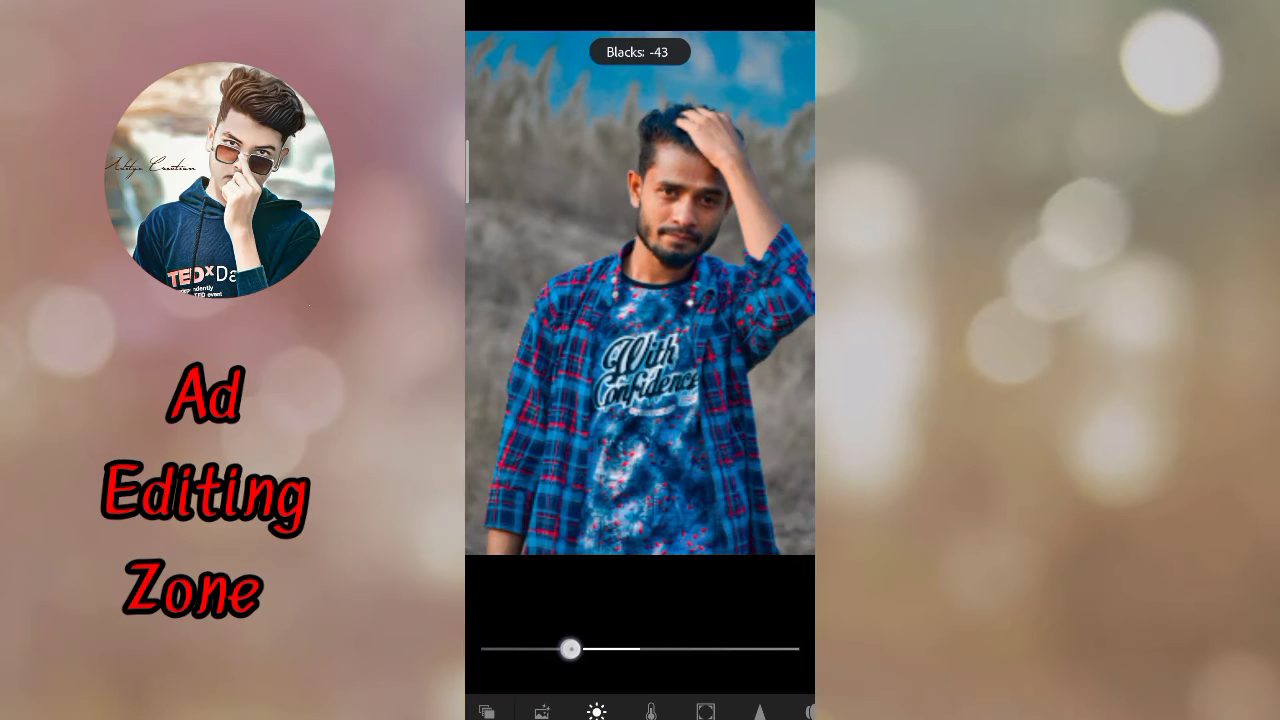
drag(640, 600, 571, 600)
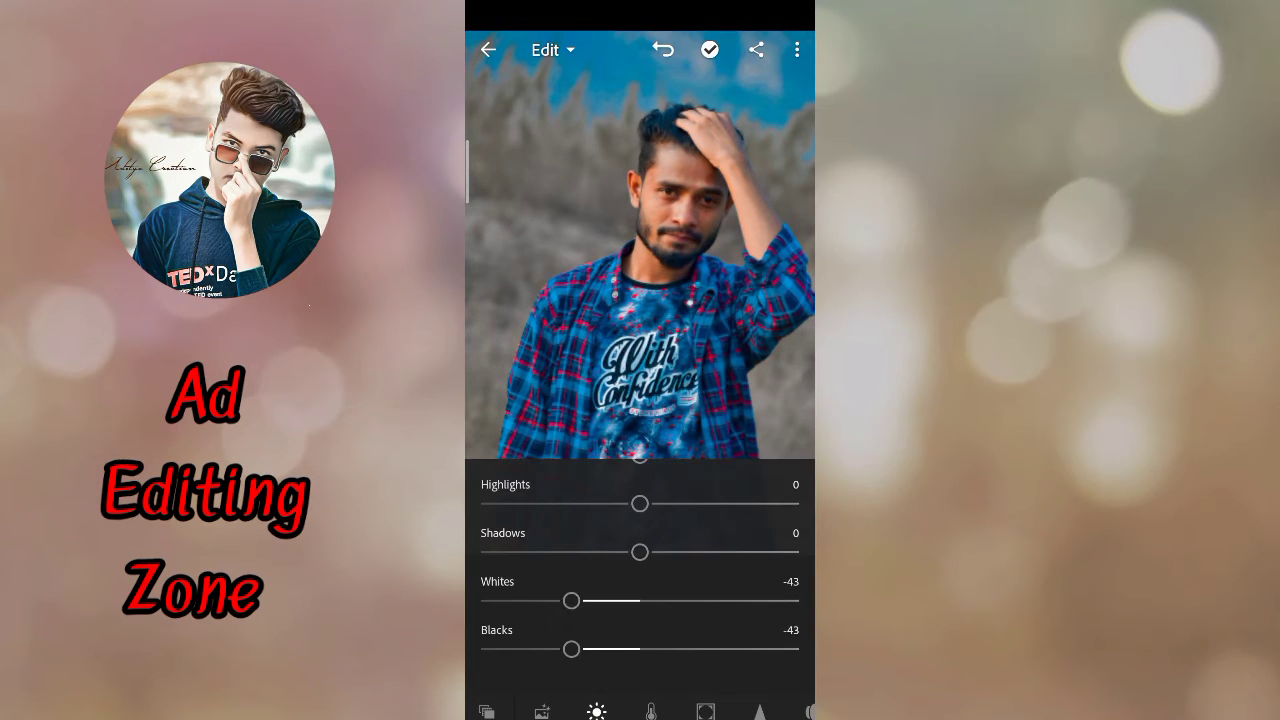
drag(571, 649, 560, 649)
drag(640, 552, 753, 552)
drag(571, 600, 587, 600)
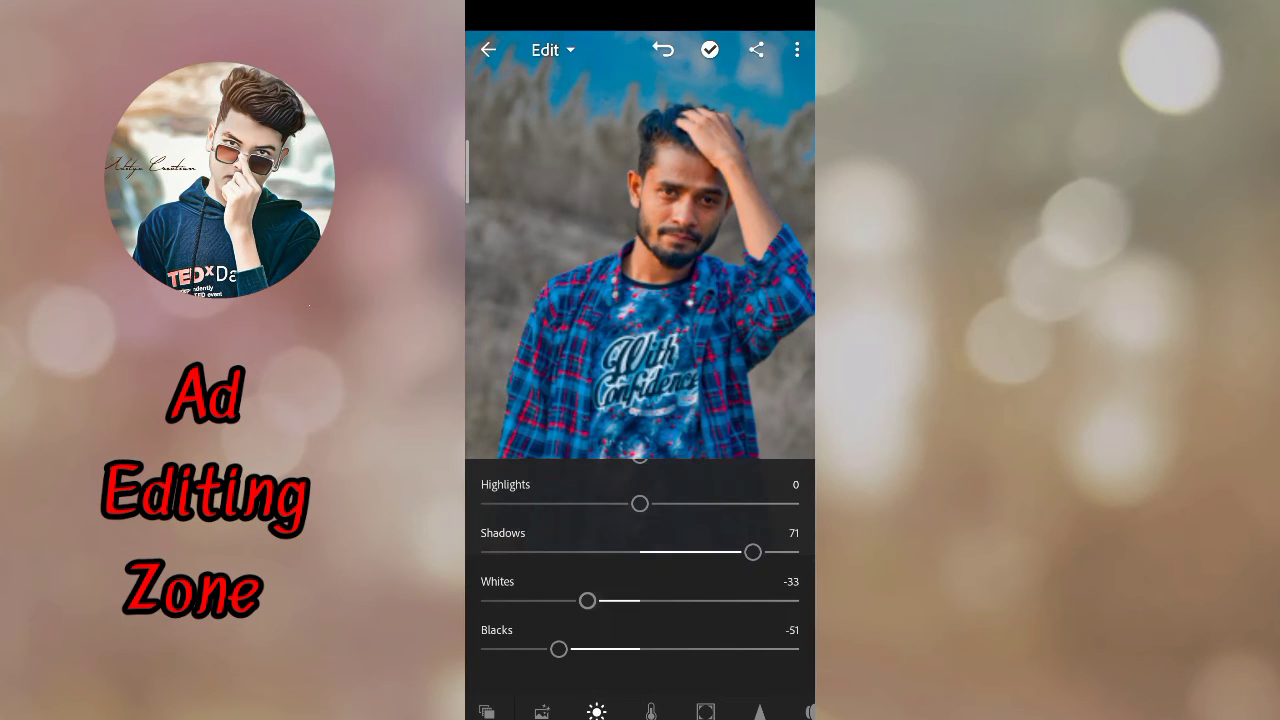
drag(559, 649, 594, 649)
drag(587, 600, 565, 600)
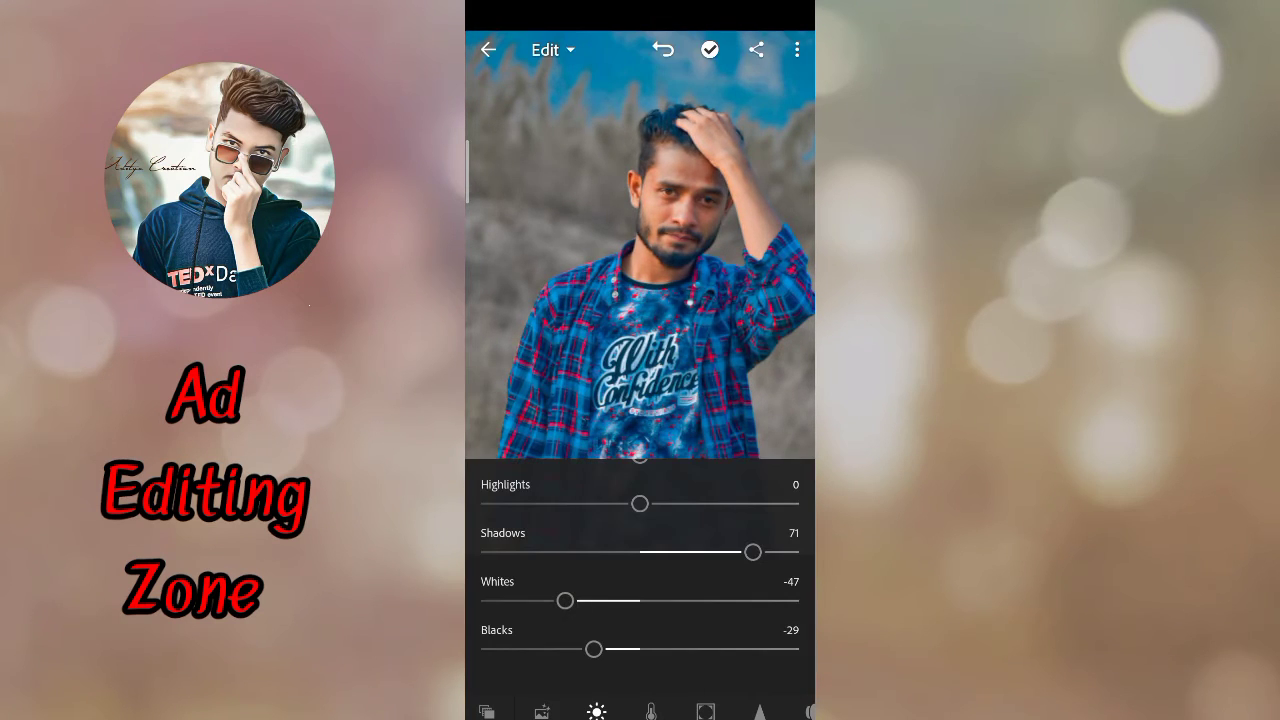
Step: Close the Light panel and scroll along the adjustment toolbar
click(597, 710)
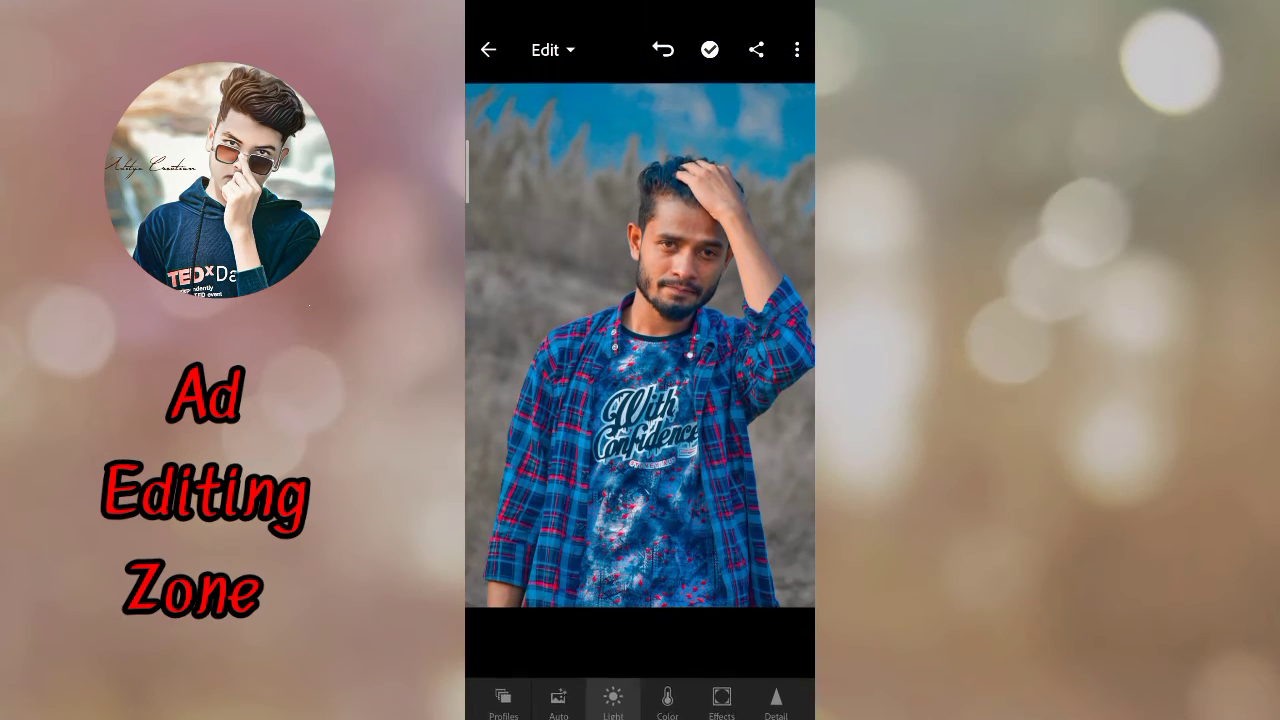
scroll(660, 282, up, 3)
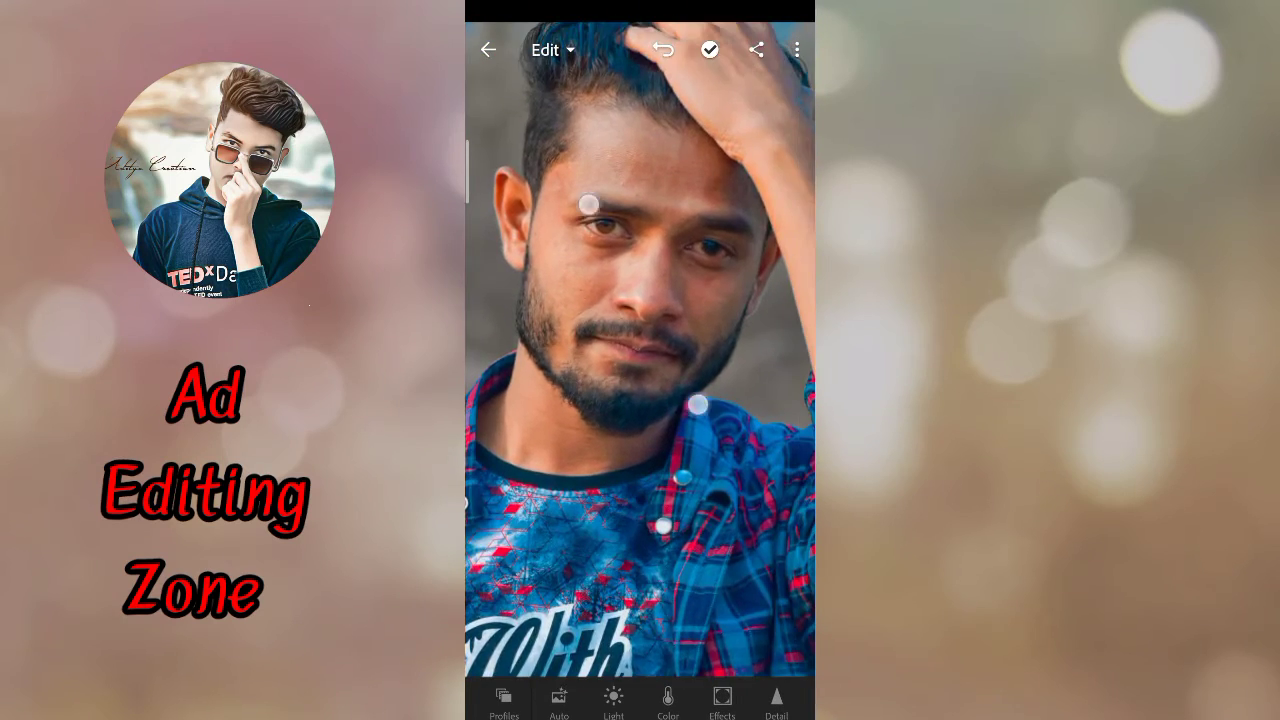
scroll(650, 400, down, 3)
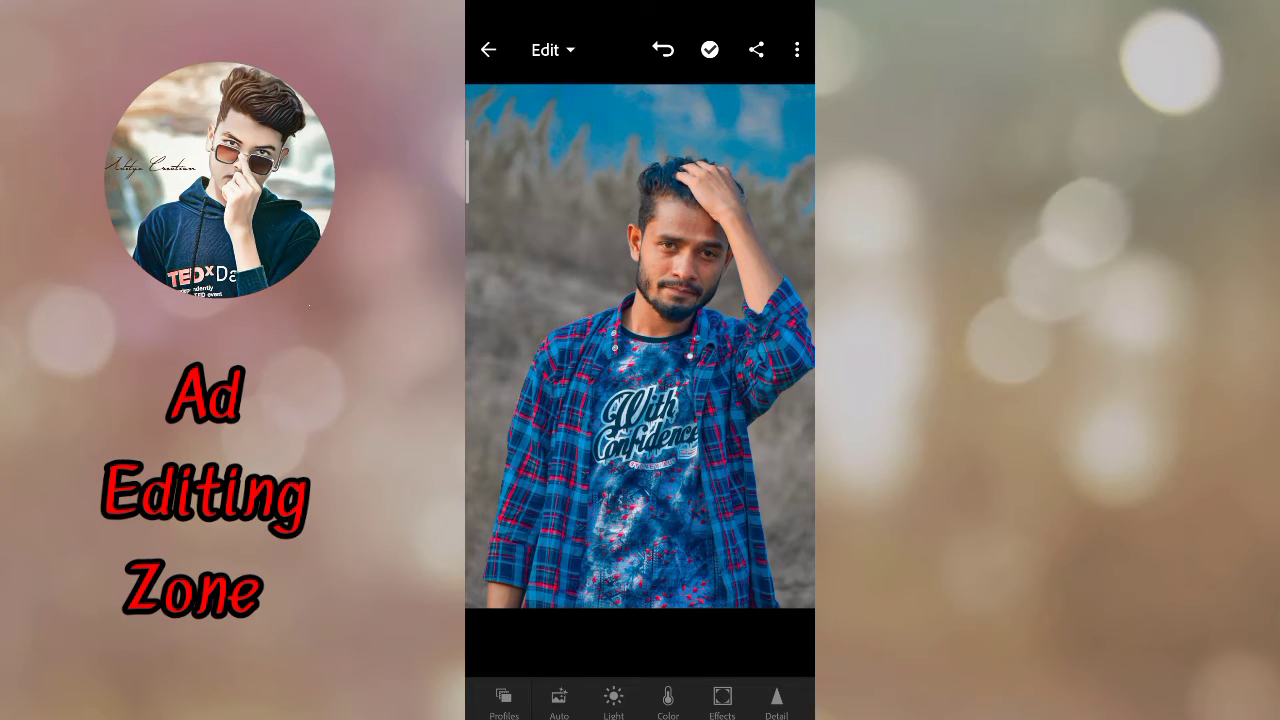
drag(722, 707, 653, 707)
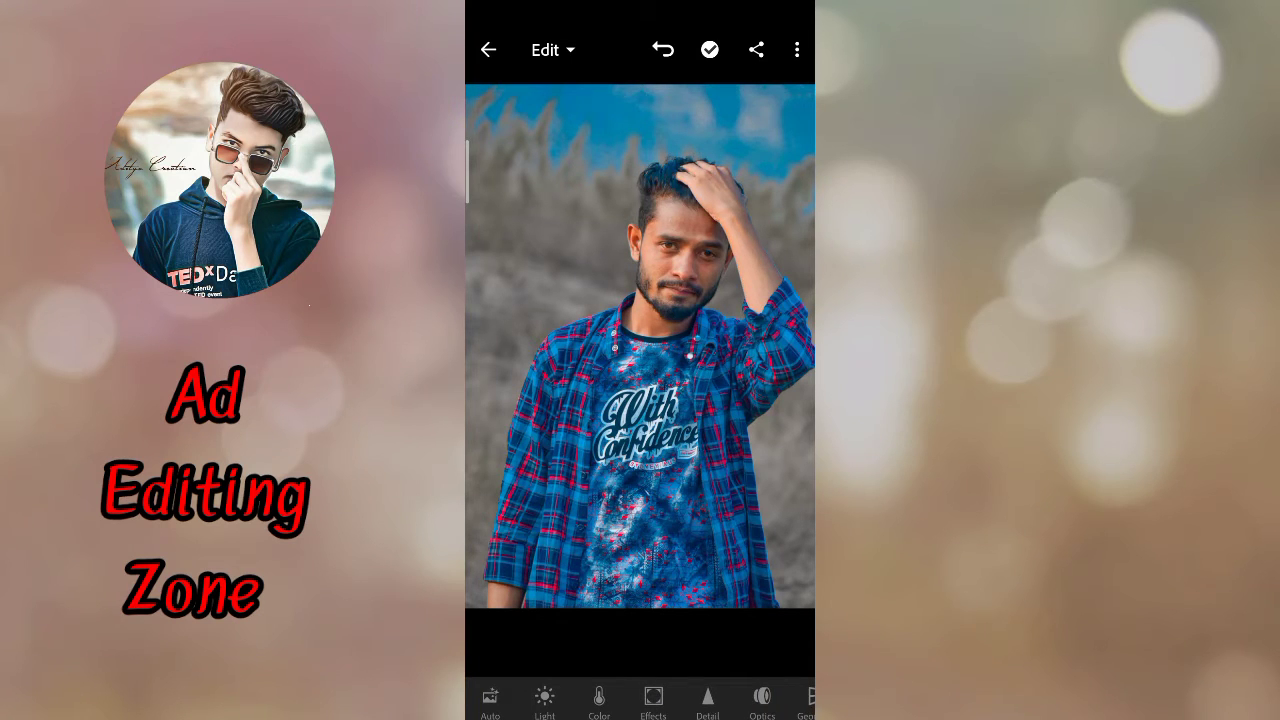
Step: Raise Clarity to 55 and add Texture, then compare against the original
click(653, 697)
mouse_move(704, 594)
mouse_down()
mouse_move(700, 533)
mouse_move(700, 600)
mouse_move(727, 597)
mouse_up()
mouse_move(640, 548)
mouse_down()
mouse_move(681, 548)
mouse_move(623, 524)
mouse_move(586, 528)
mouse_move(586, 512)
mouse_move(761, 504)
mouse_up()
scroll(694, 596, down, 3)
scroll(688, 500, down, 1)
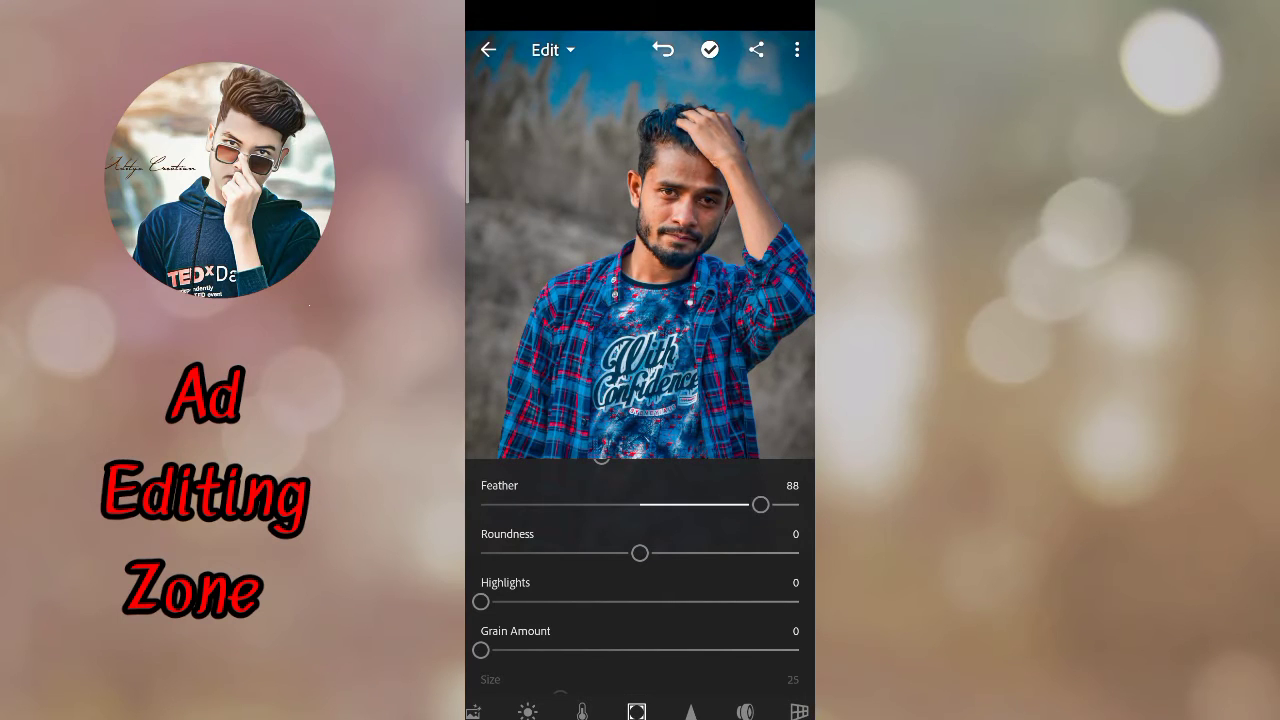
drag(601, 456, 601, 486)
click(754, 470)
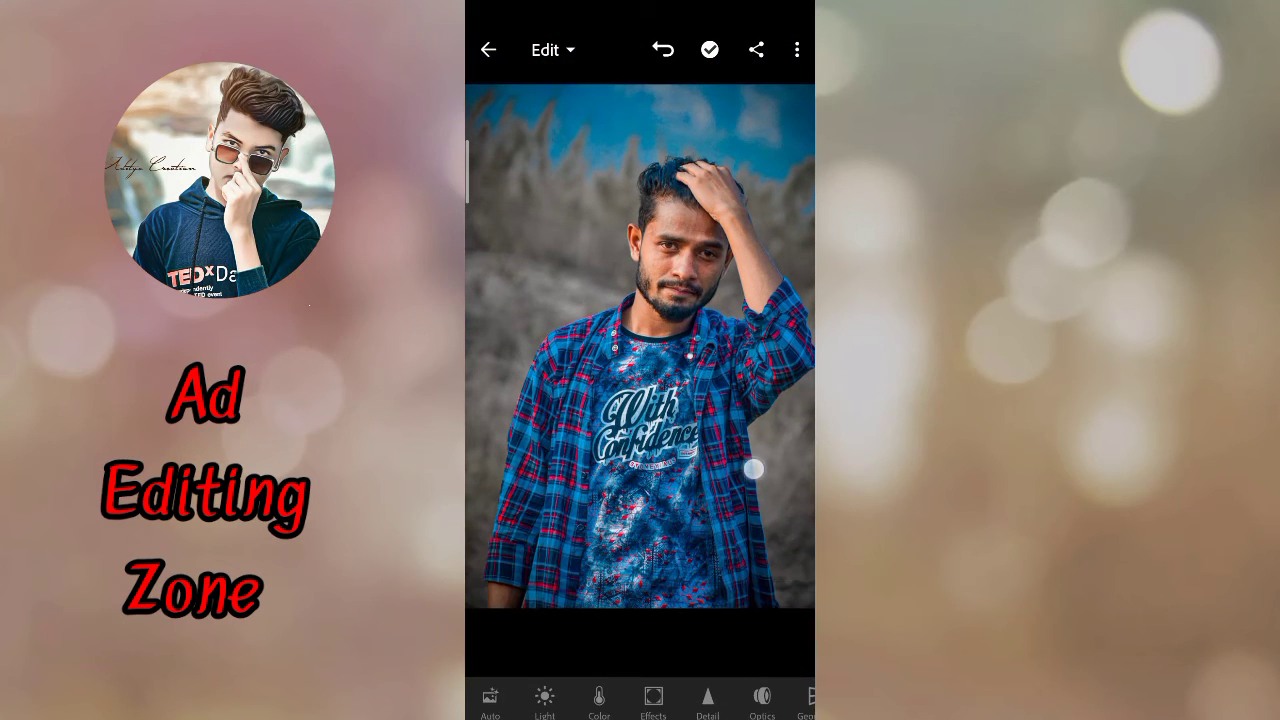
drag(754, 470, 754, 470)
Step: Set Noise Reduction to 22 and enable Remove Chromatic Aberration in Optics
click(707, 697)
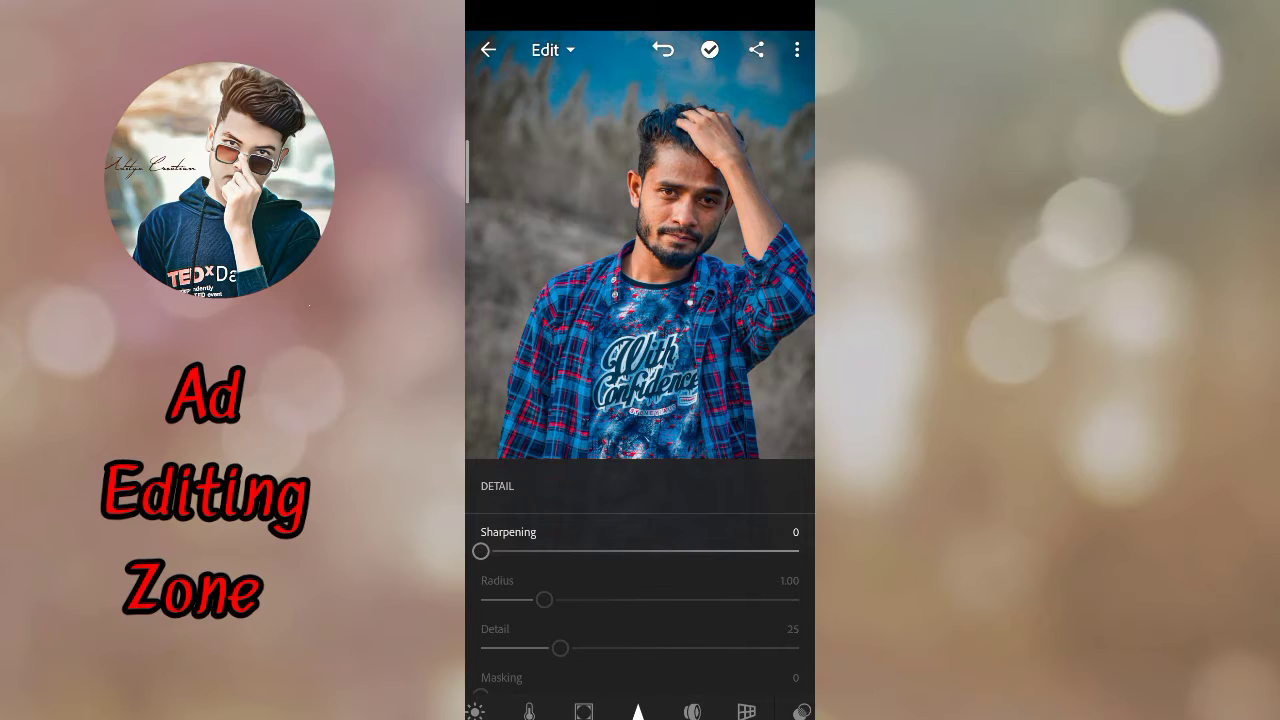
drag(610, 590, 658, 479)
drag(481, 634, 549, 634)
drag(640, 650, 640, 594)
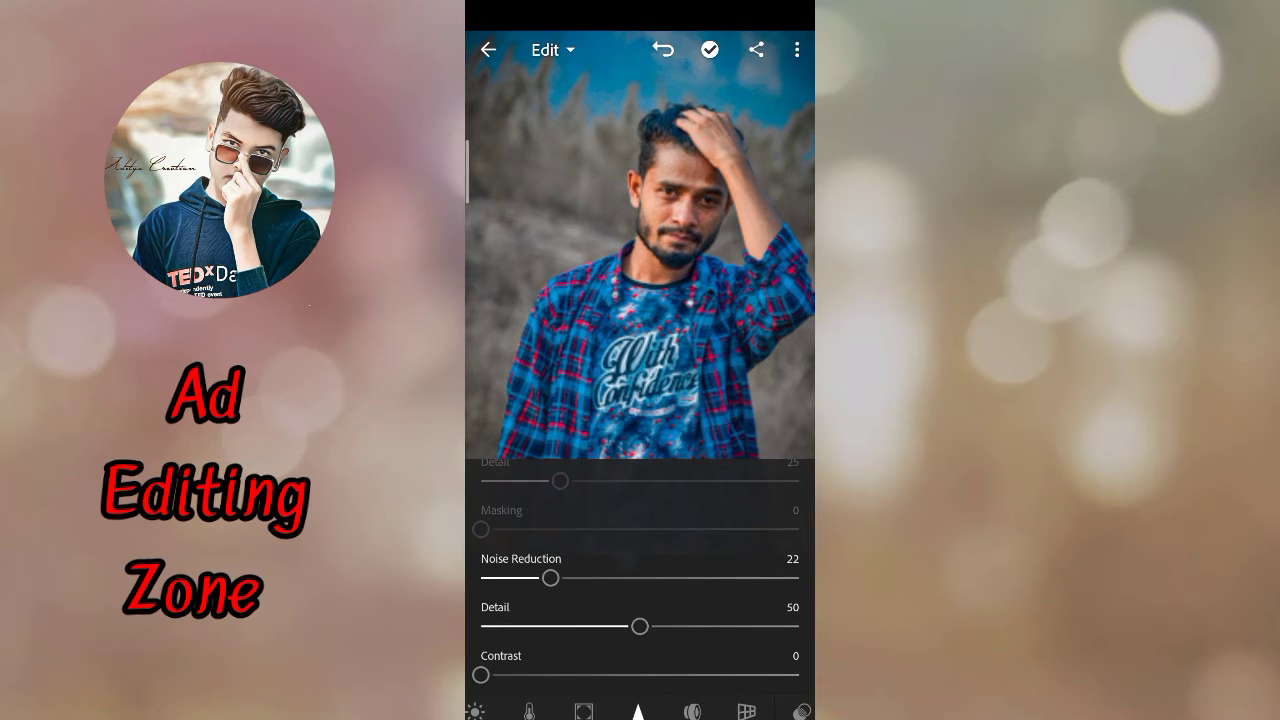
drag(714, 611, 714, 536)
click(691, 711)
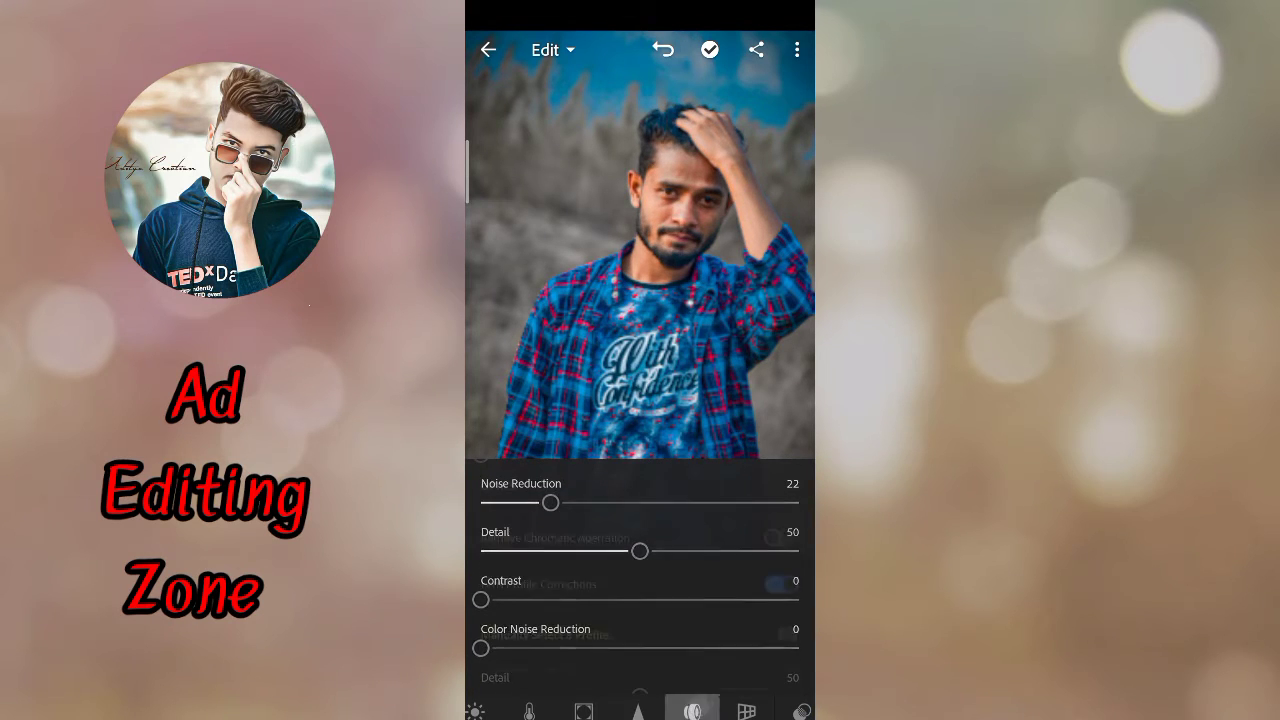
click(781, 537)
click(691, 711)
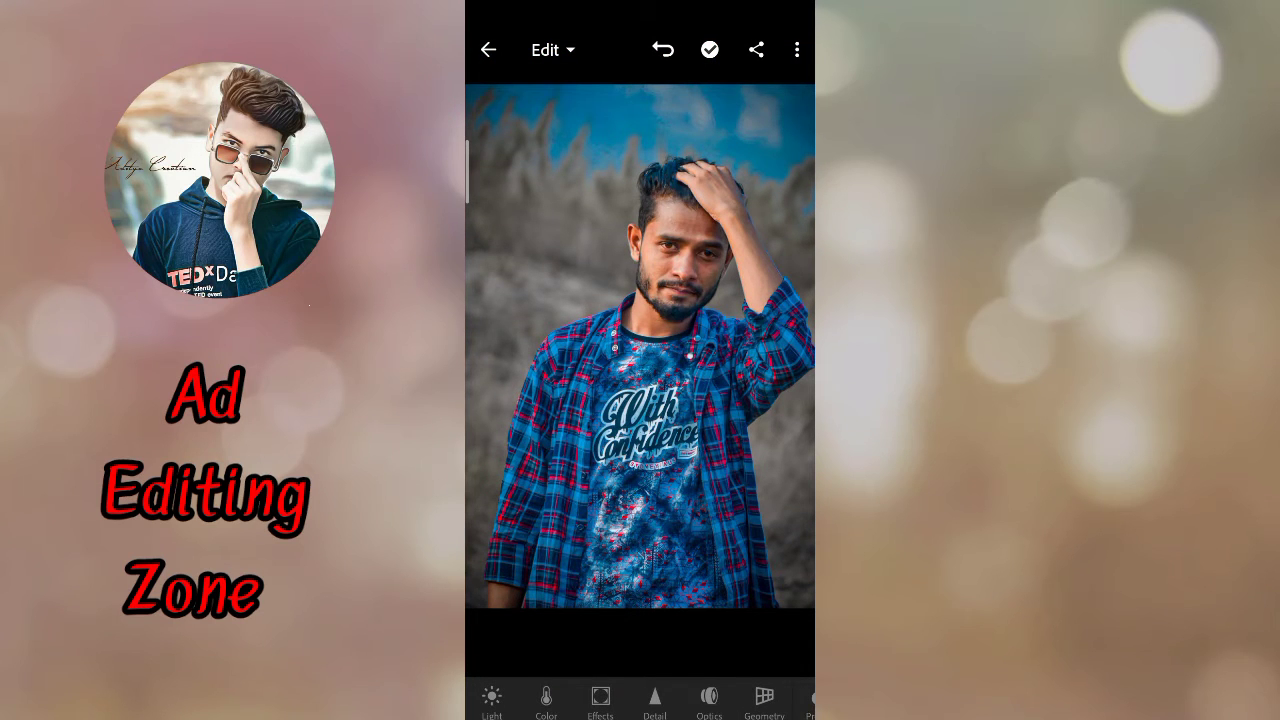
Step: Share the edited photo from Lightroom to Autodesk SketchBook via Share to…
click(757, 50)
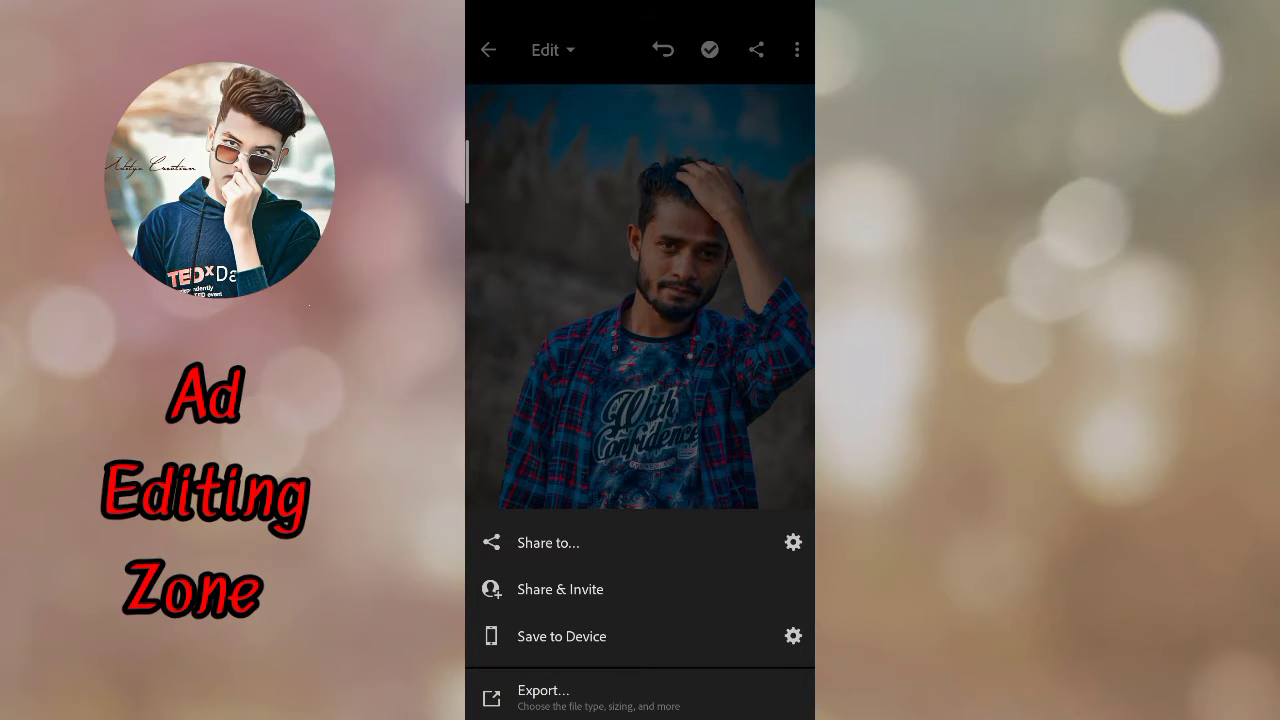
click(651, 536)
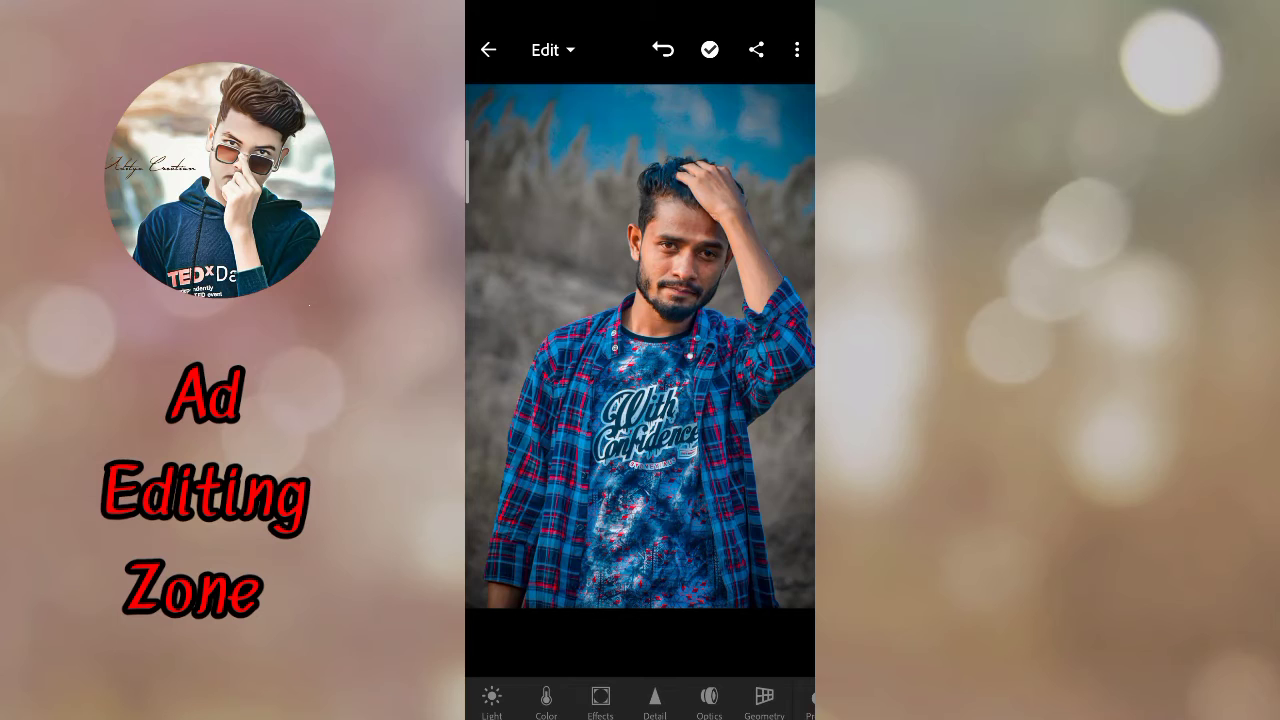
click(757, 50)
click(608, 545)
click(756, 49)
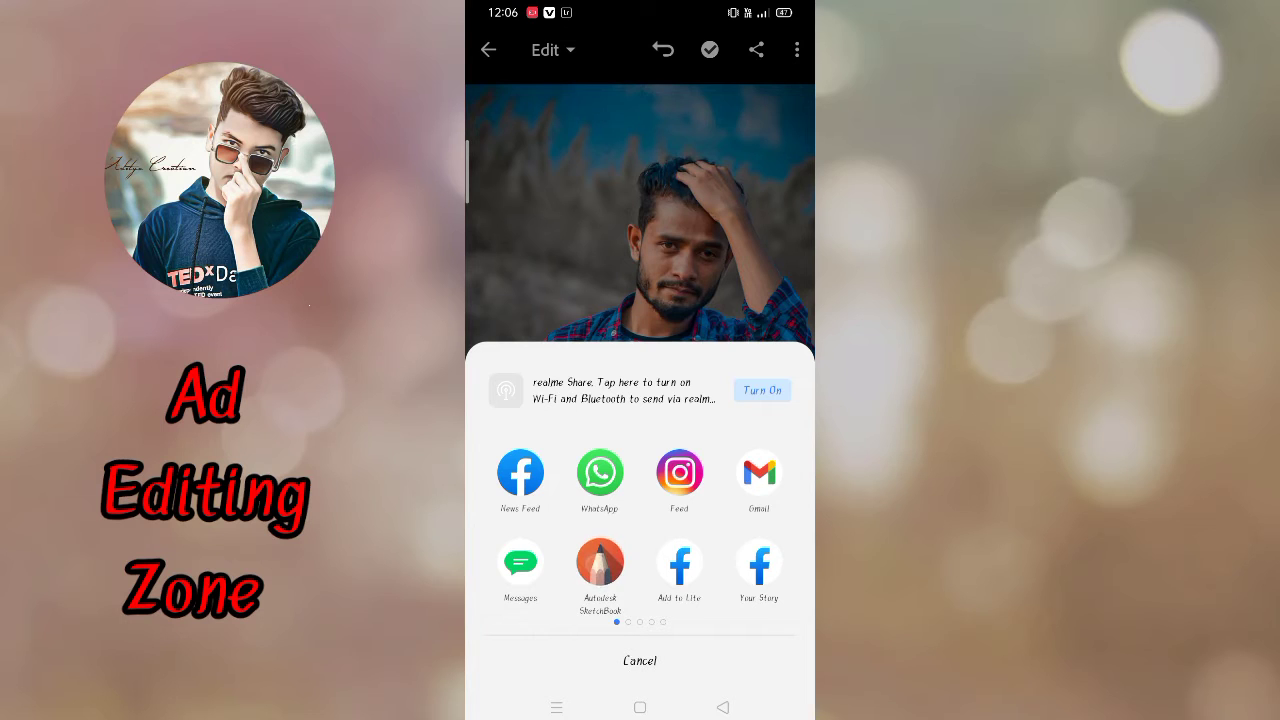
click(679, 472)
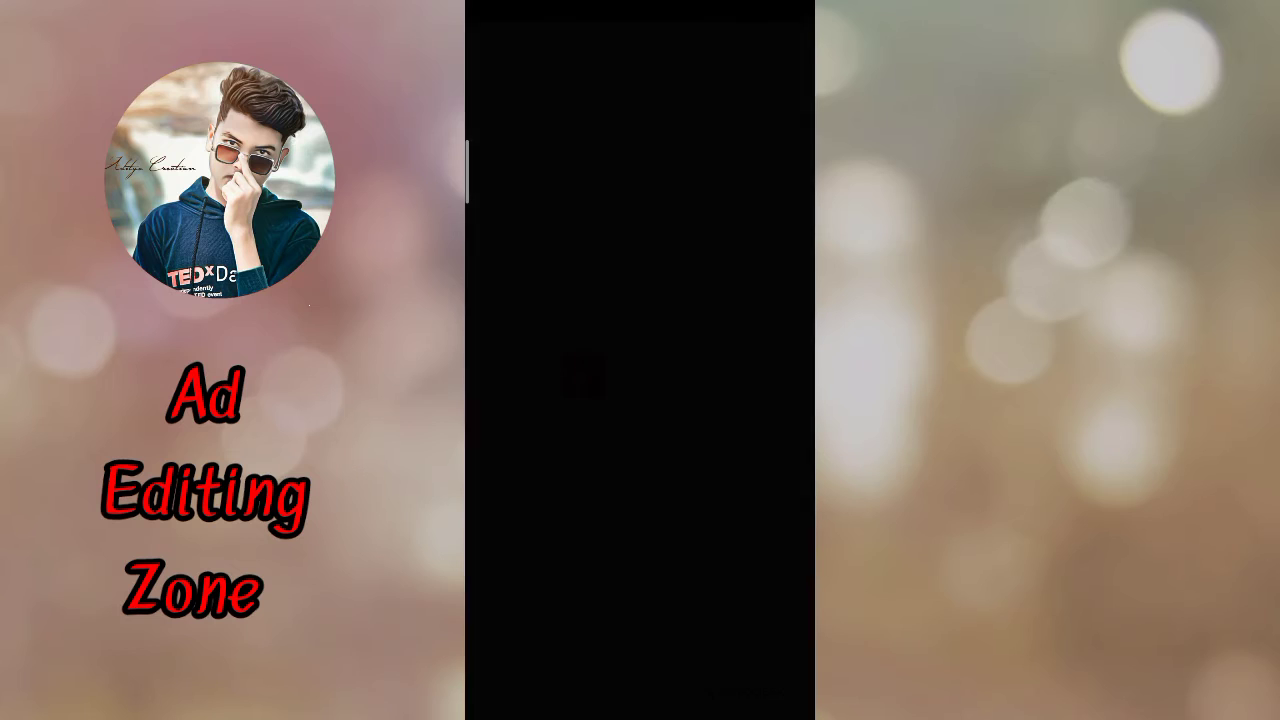
Step: Browse the brush library and check the current brush's settings
scroll(660, 330, up, 3)
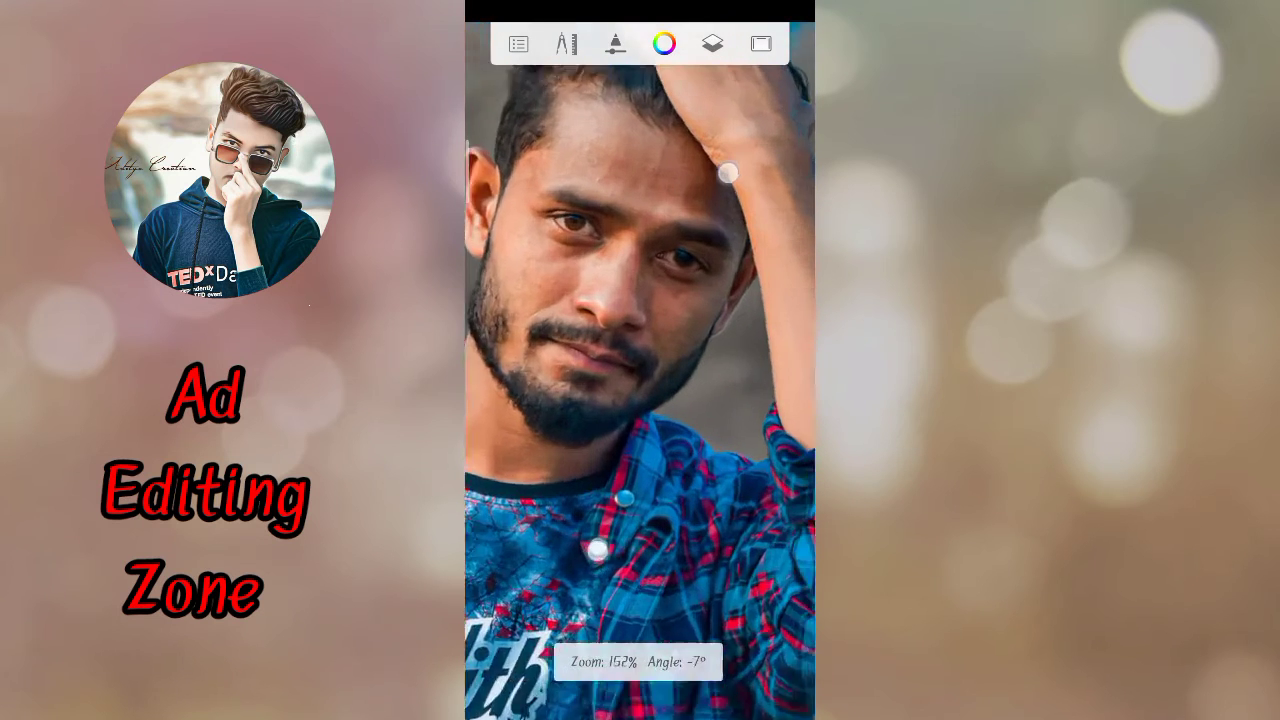
scroll(640, 360, up, 2)
scroll(640, 360, down, 2)
click(616, 43)
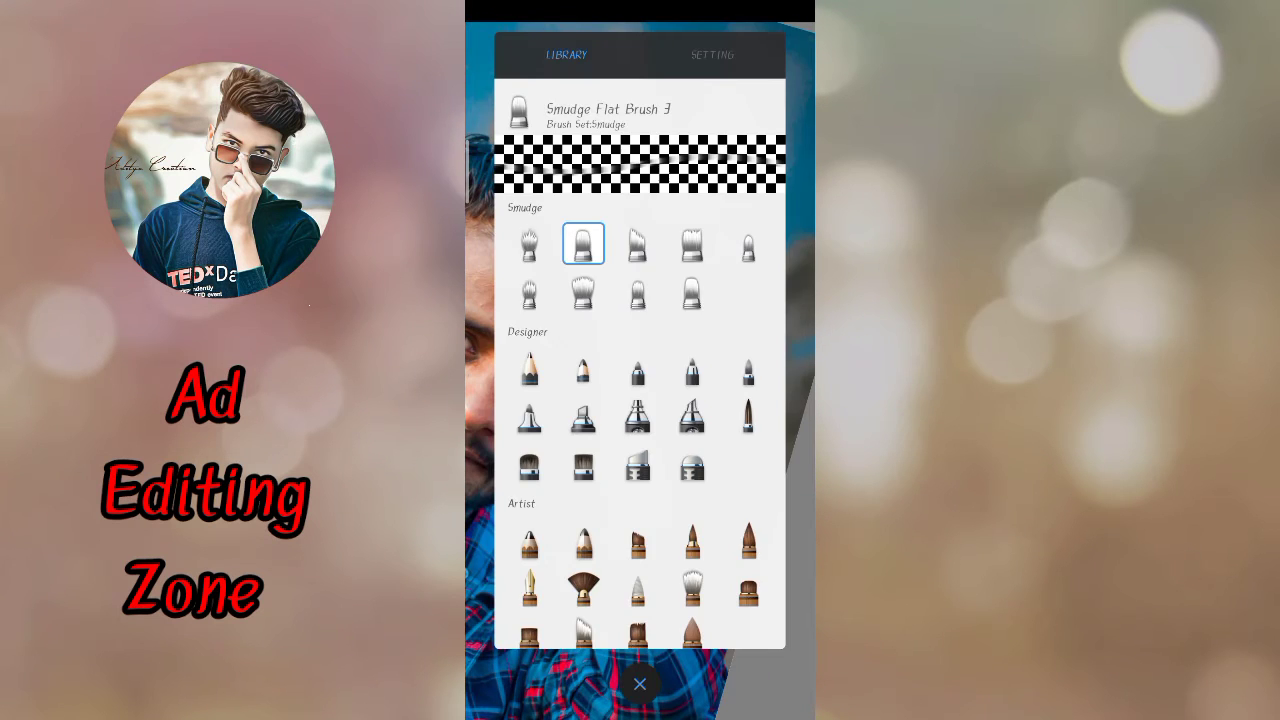
scroll(652, 278, down, 10)
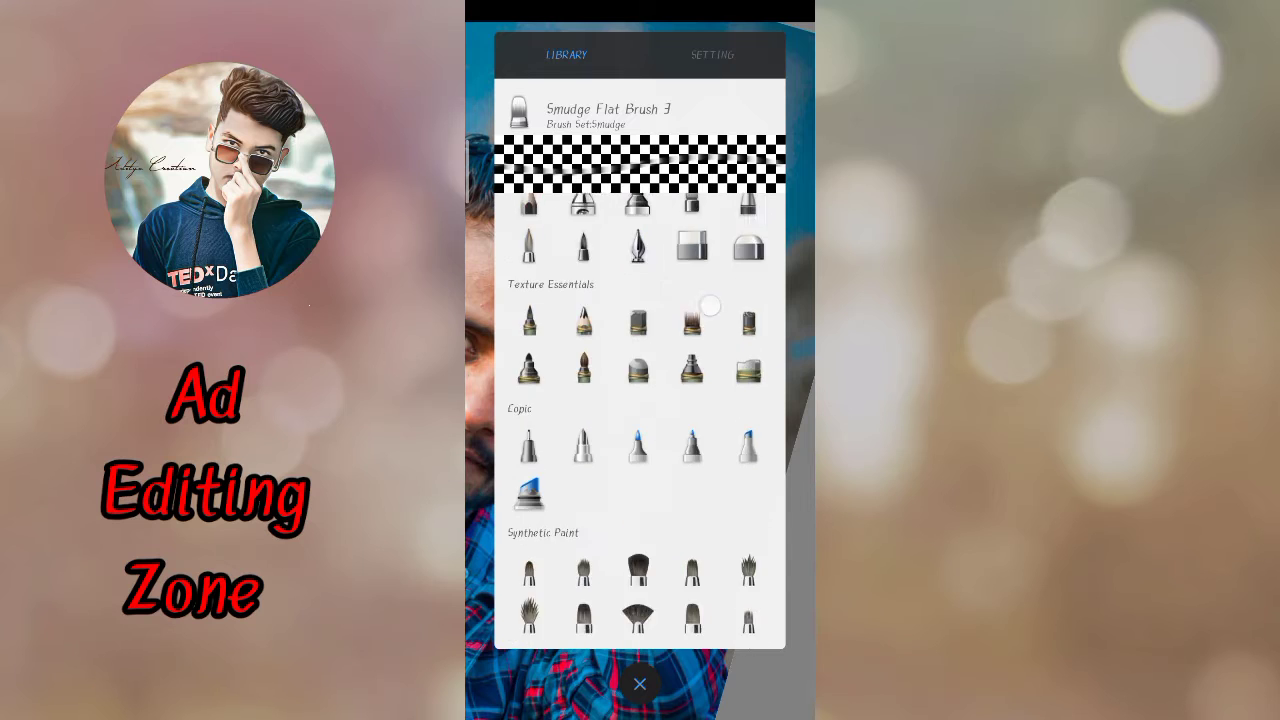
scroll(615, 397, up, 10)
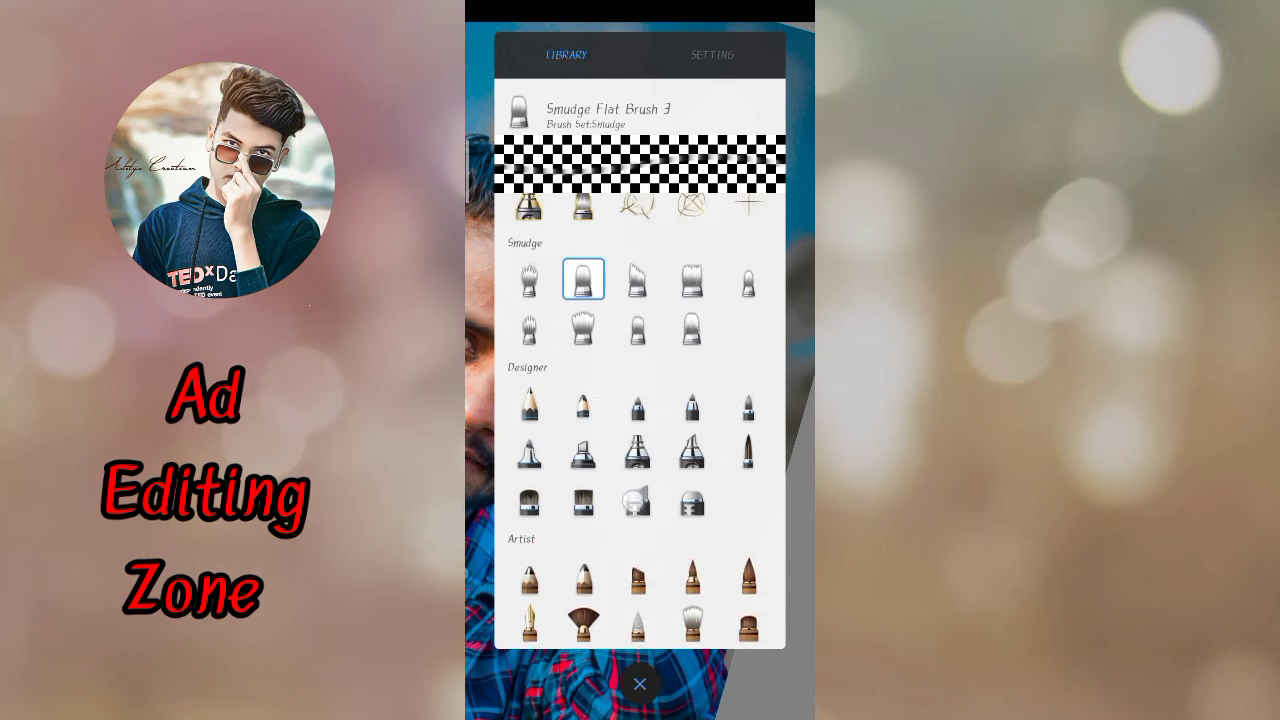
scroll(615, 397, up, 2)
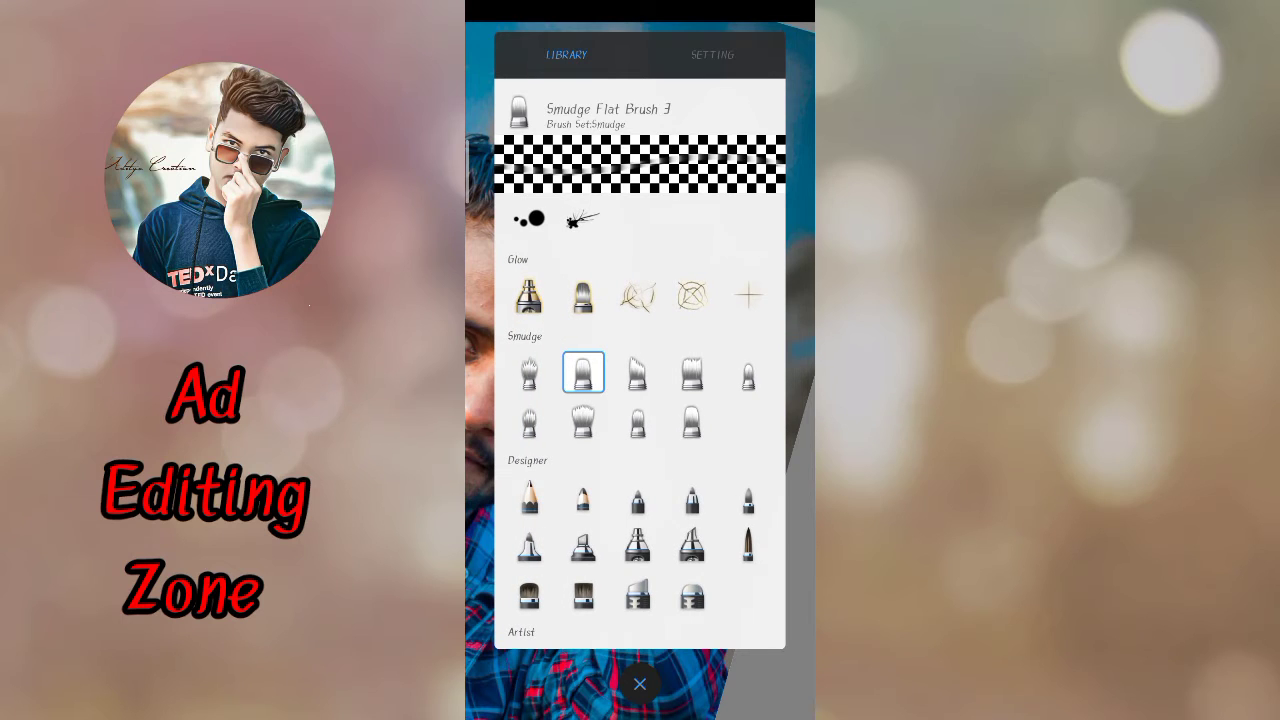
click(712, 54)
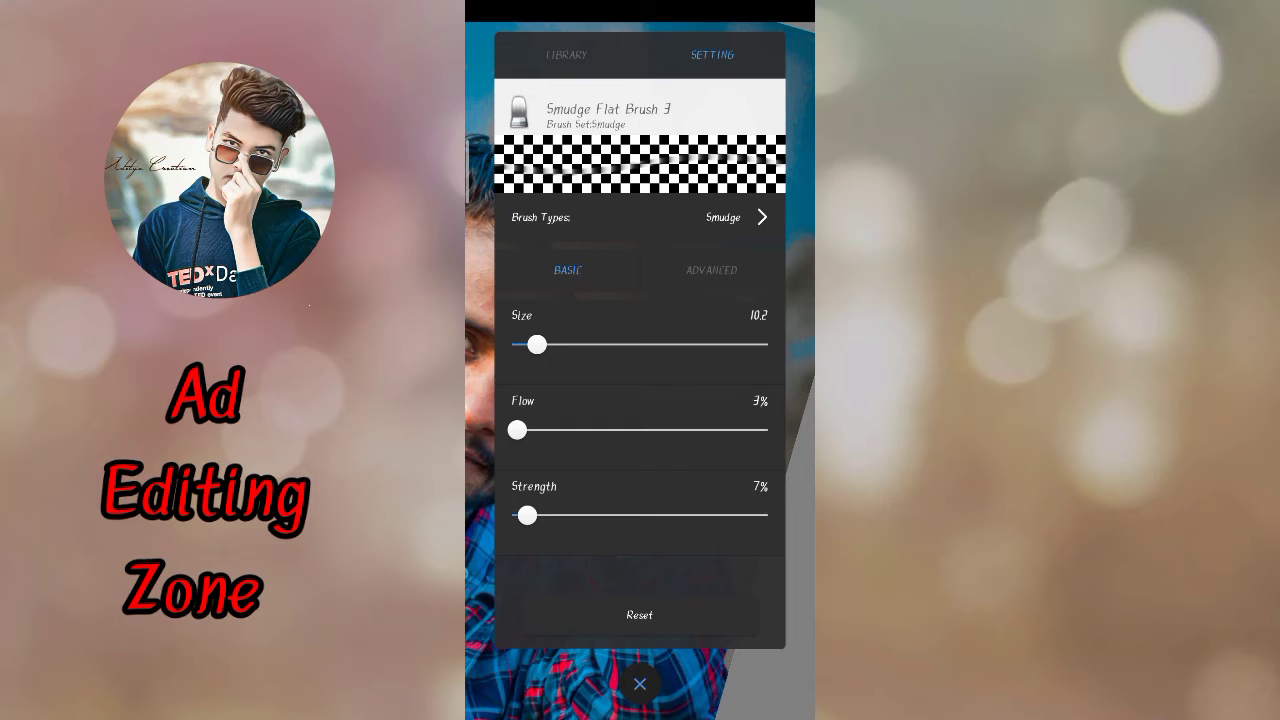
click(590, 52)
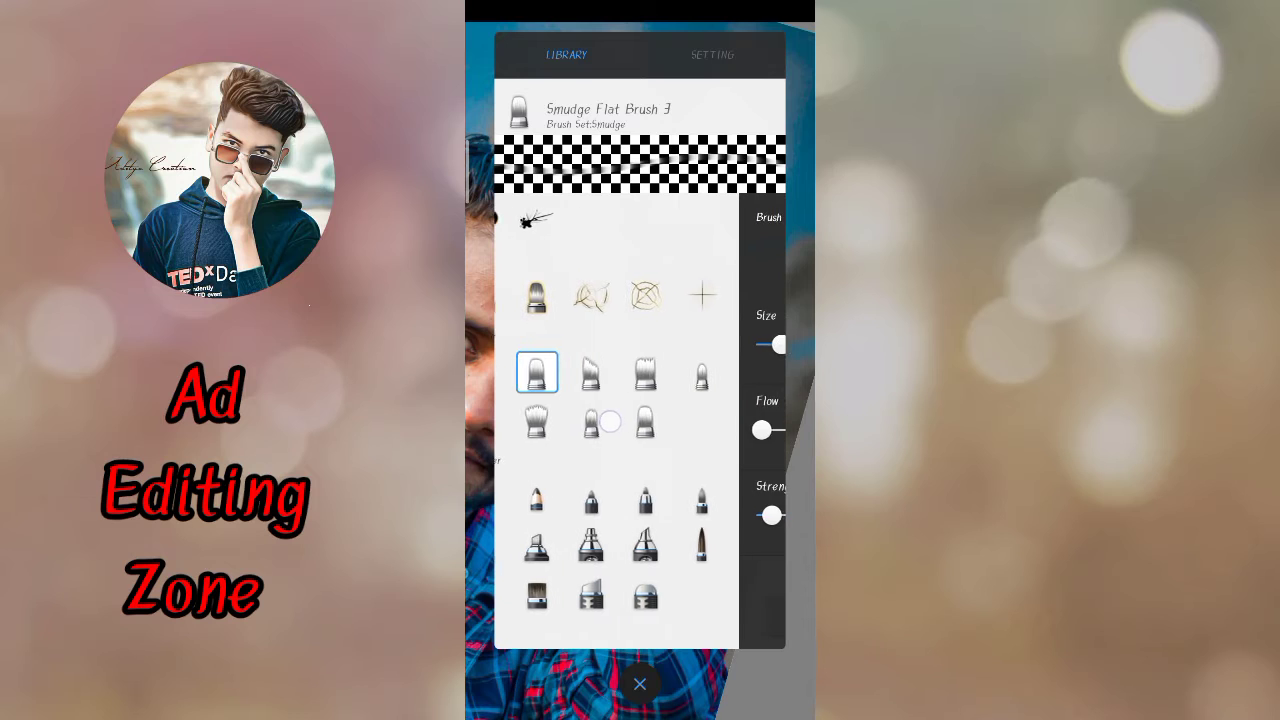
Step: Select the Smudge Round Bristle Brush with Flow about 5% and Strength about 7%
click(583, 419)
click(712, 54)
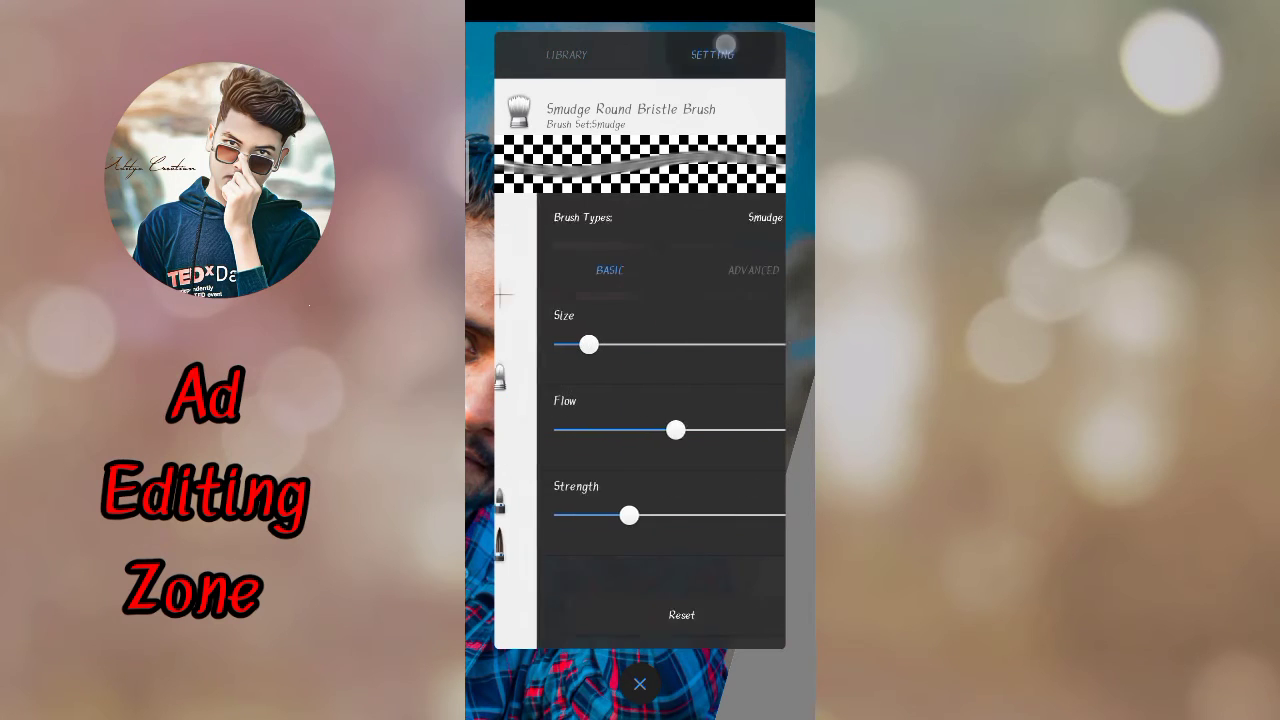
drag(634, 432, 524, 484)
drag(586, 515, 539, 515)
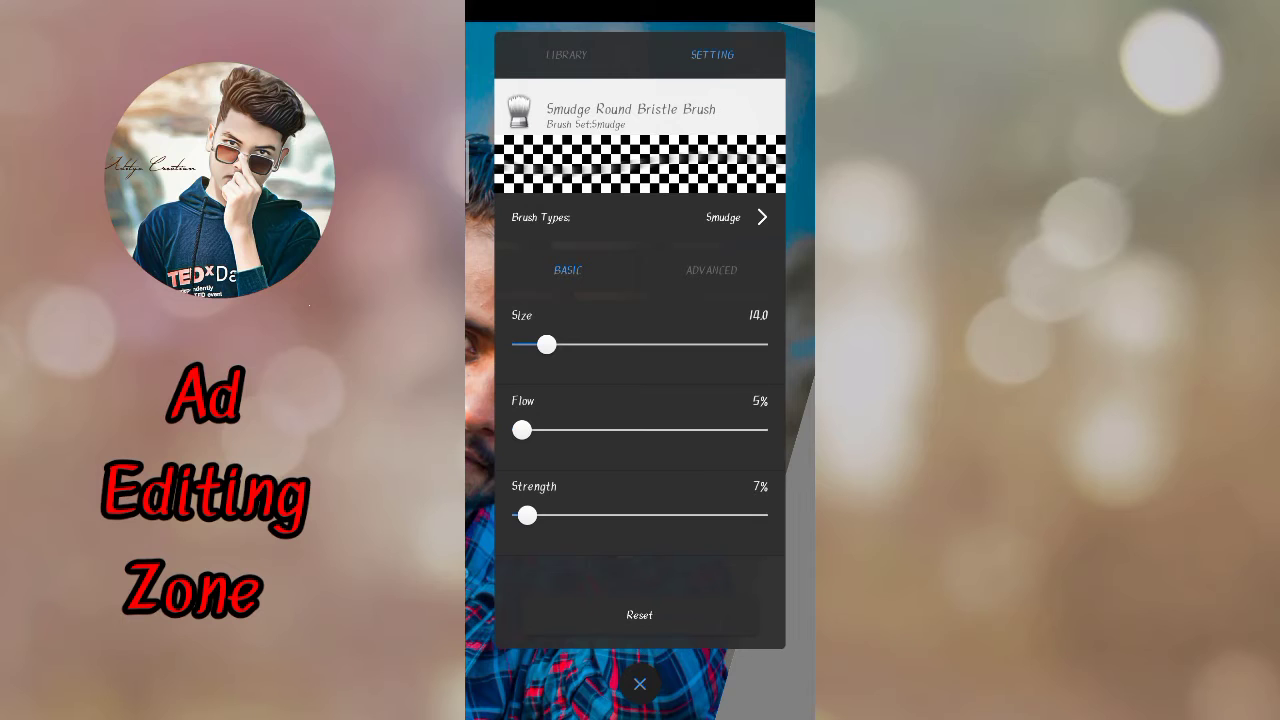
click(640, 684)
Step: Smudge the raised forearm skin from the shirt cuff upward
scroll(660, 420, up, 5)
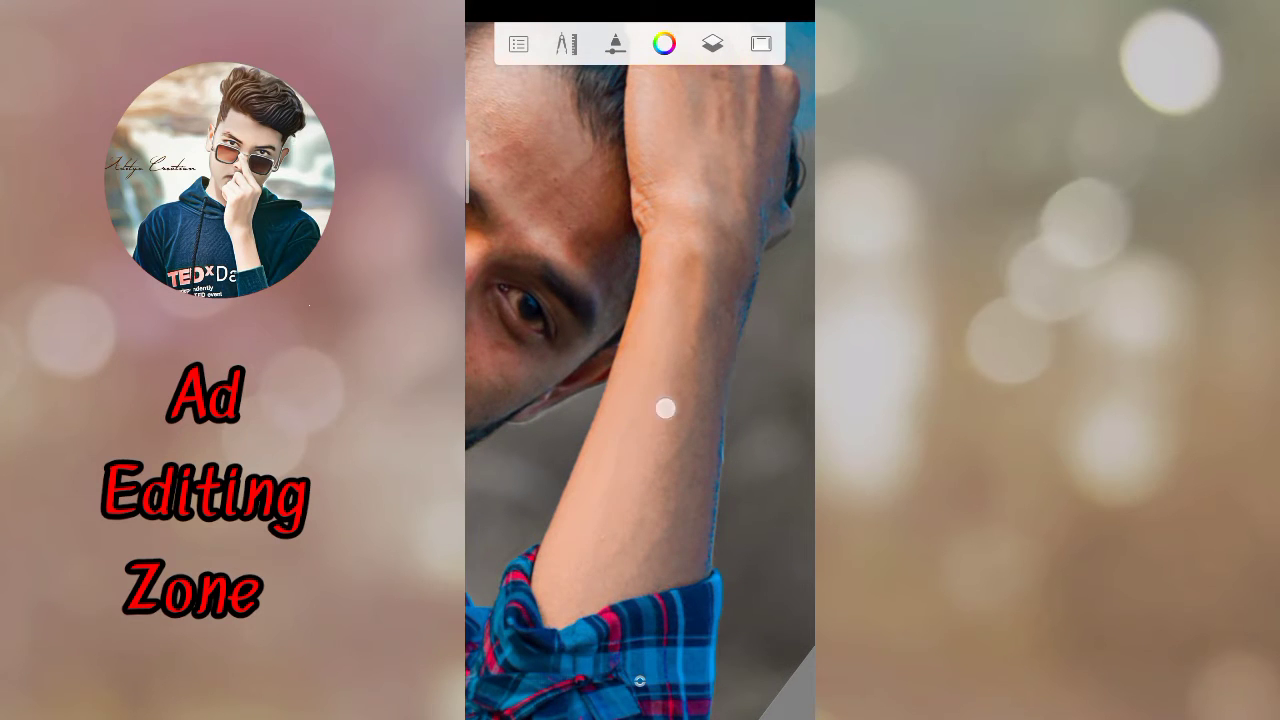
drag(563, 604, 666, 515)
mouse_move(563, 583)
mouse_down()
mouse_move(697, 394)
mouse_move(631, 557)
mouse_move(700, 377)
mouse_move(684, 558)
mouse_move(718, 415)
mouse_up()
mouse_move(718, 415)
mouse_down()
mouse_move(669, 540)
mouse_move(696, 442)
mouse_move(632, 453)
mouse_move(700, 337)
mouse_move(669, 511)
mouse_move(740, 286)
mouse_move(639, 533)
mouse_move(666, 517)
mouse_move(614, 583)
mouse_move(674, 534)
mouse_move(680, 507)
mouse_move(608, 515)
mouse_up()
mouse_move(689, 268)
mouse_down()
mouse_move(694, 443)
mouse_move(743, 249)
mouse_move(653, 429)
mouse_up()
scroll(637, 424, up, 5)
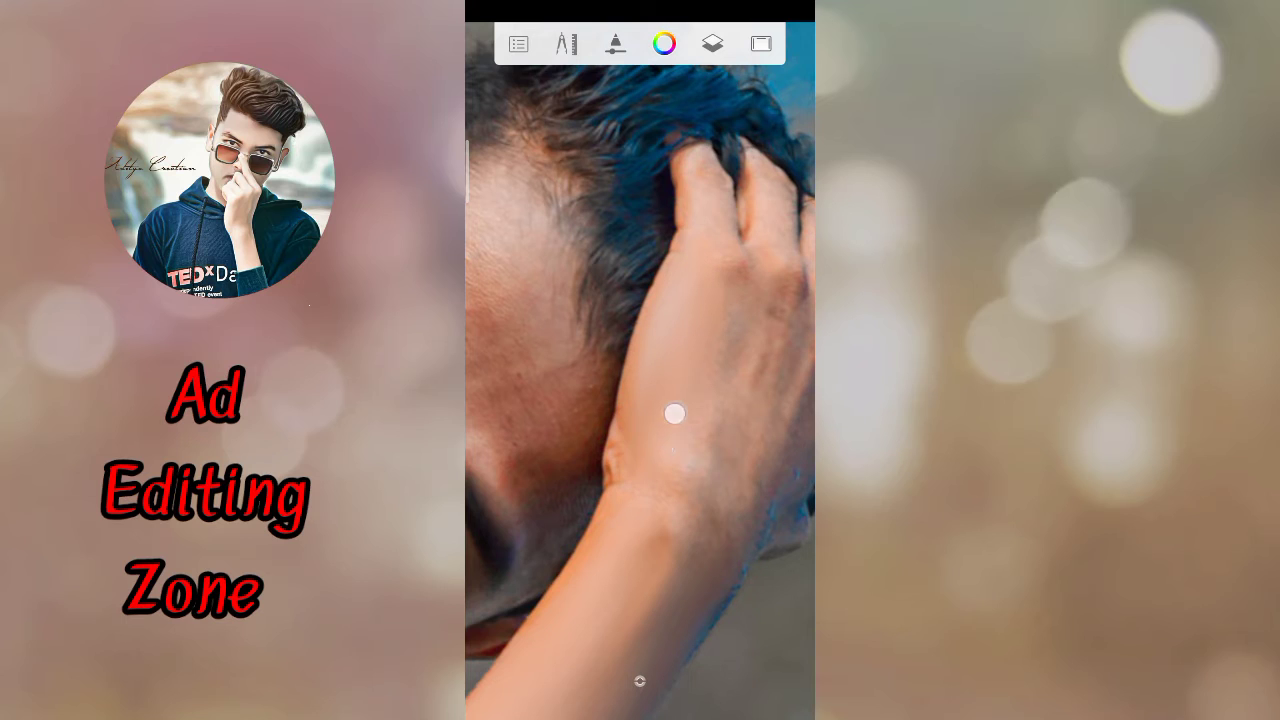
drag(607, 540, 590, 568)
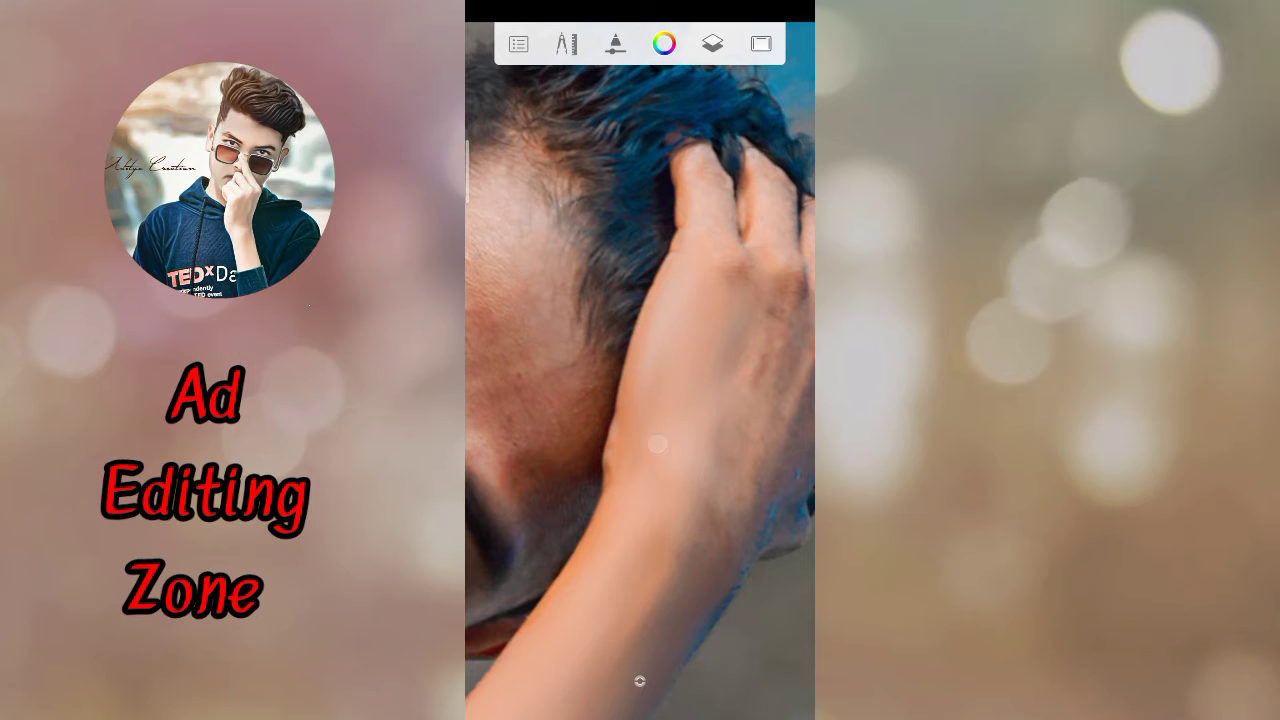
Step: Smudge the skin over the hand, near the ear and down the arm
scroll(657, 444, up, 3)
scroll(660, 420, up, 2)
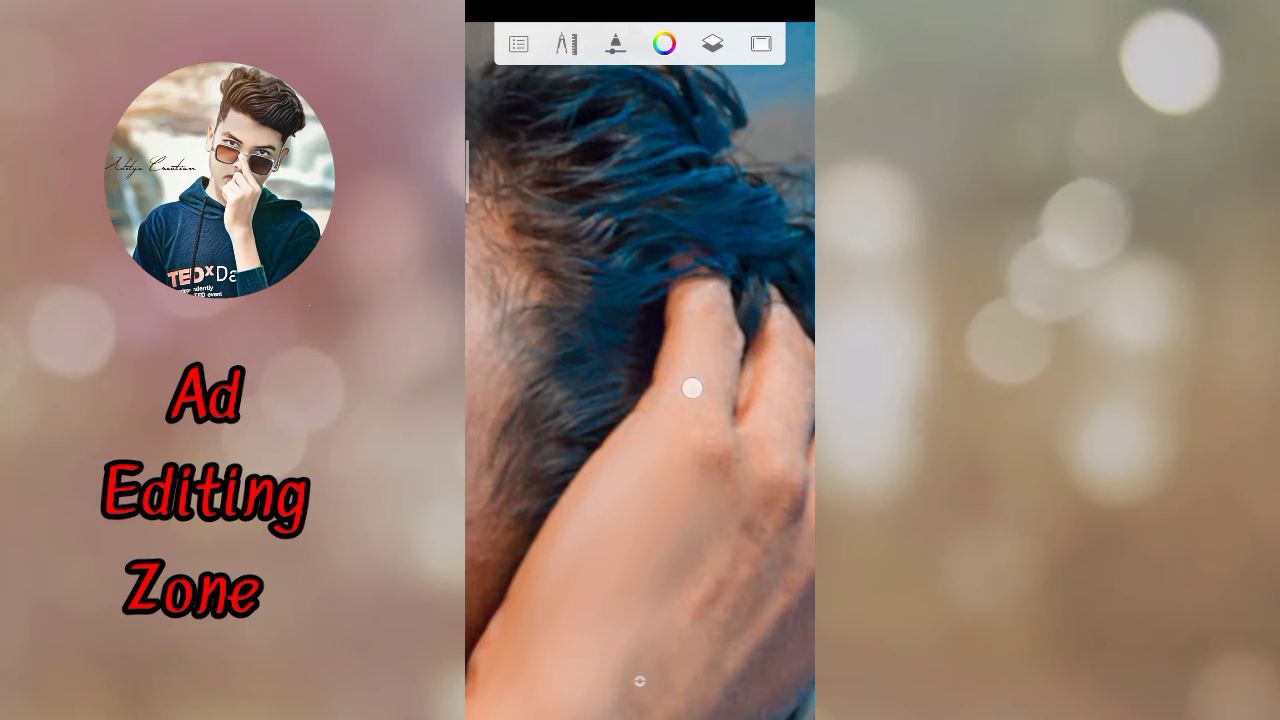
scroll(660, 460, down, 2)
scroll(631, 467, down, 2)
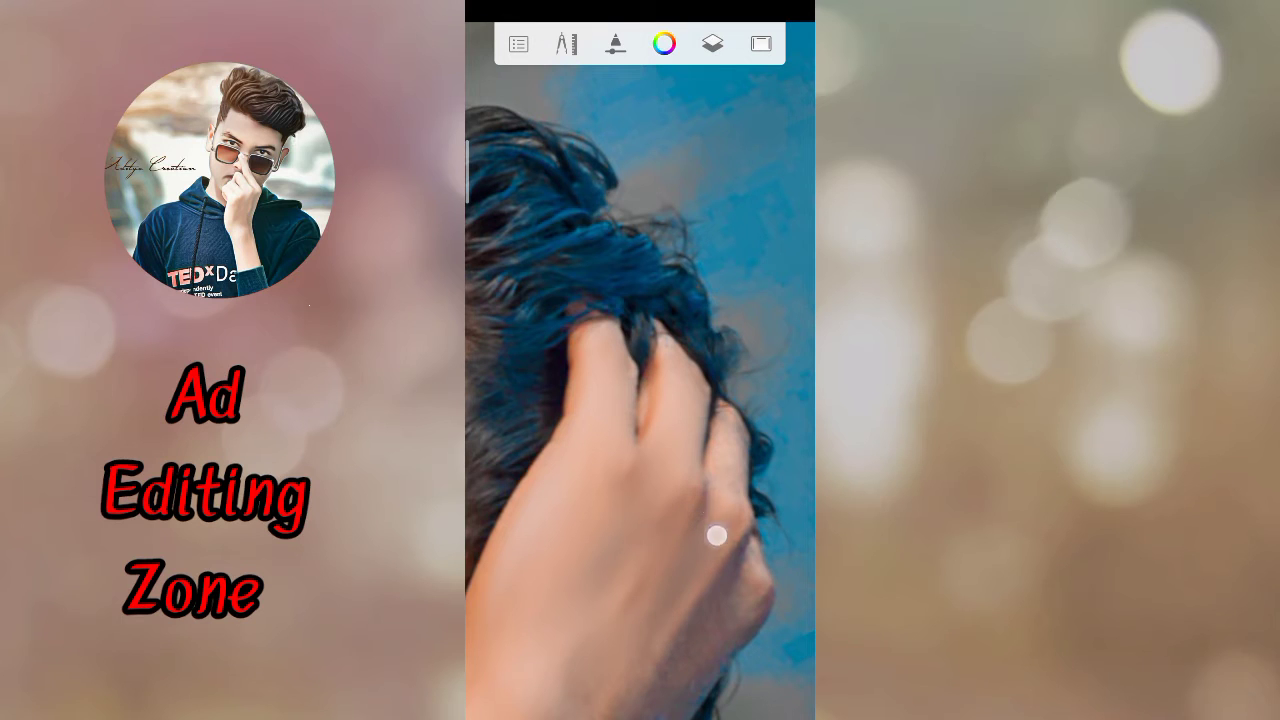
drag(717, 563, 649, 506)
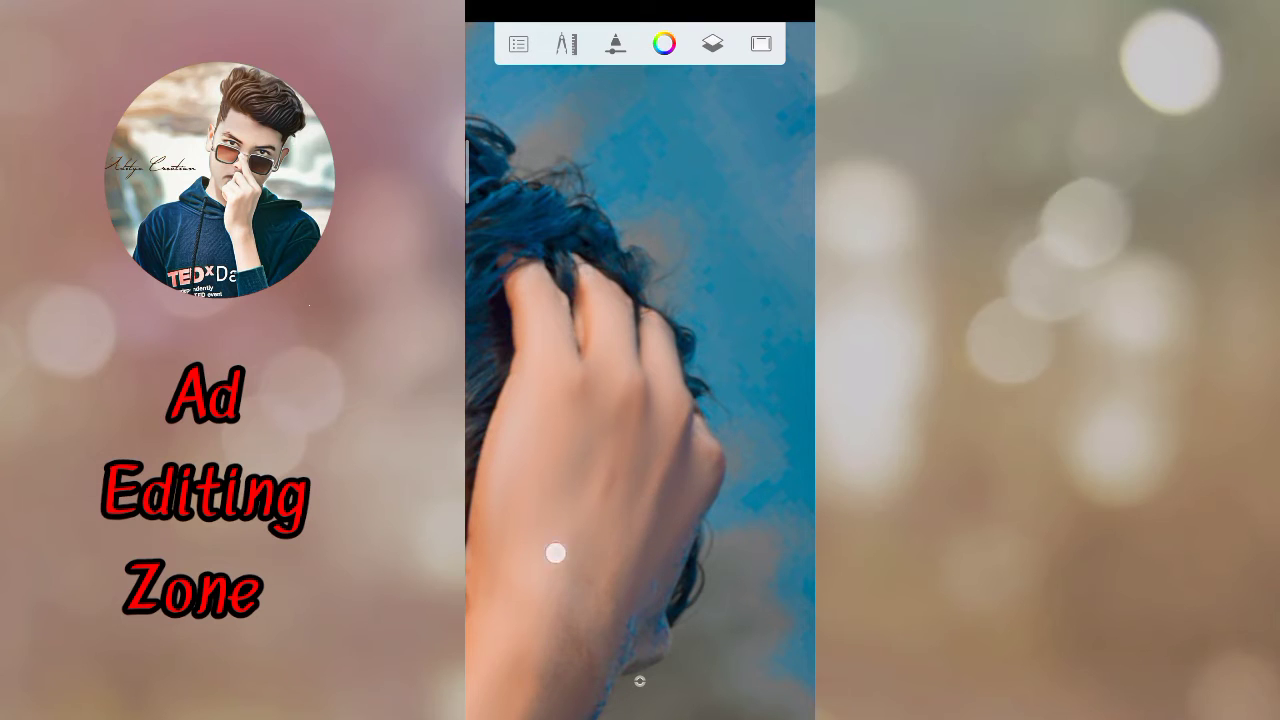
mouse_move(539, 659)
mouse_down()
mouse_move(637, 511)
mouse_move(563, 604)
mouse_up()
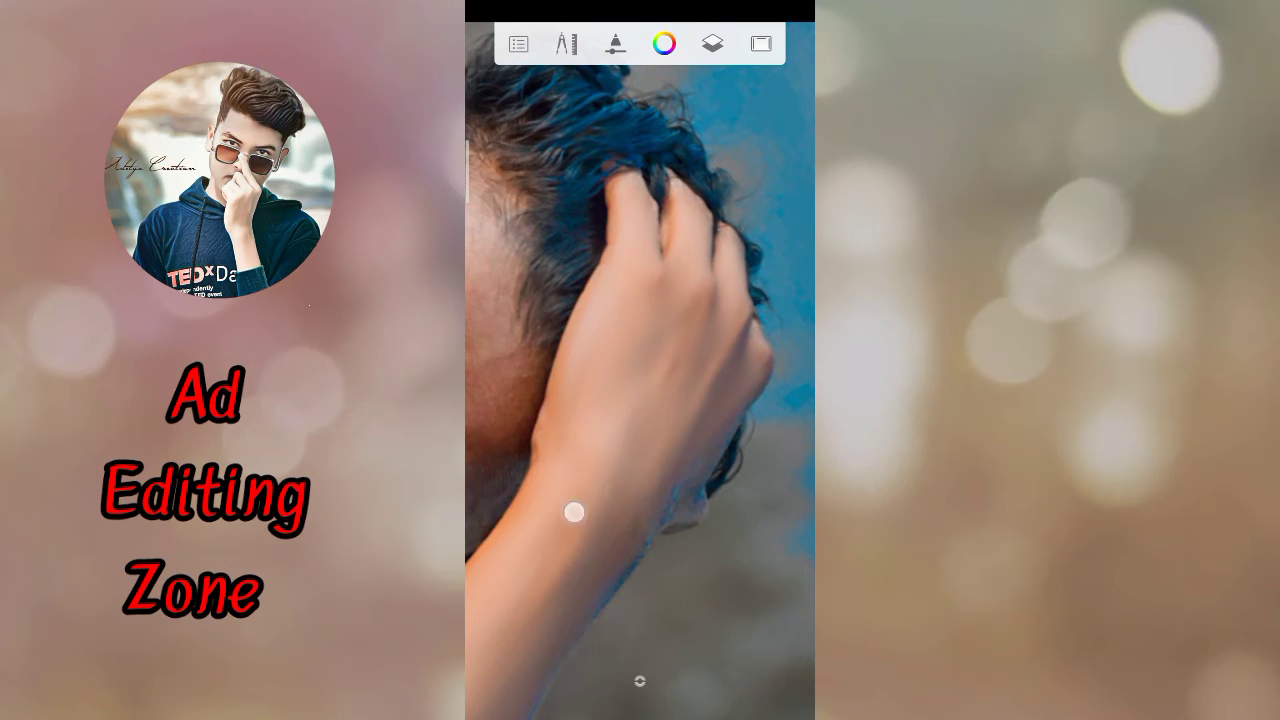
mouse_move(662, 500)
mouse_down()
mouse_move(671, 489)
mouse_move(563, 646)
mouse_move(617, 471)
mouse_move(520, 632)
mouse_move(743, 412)
mouse_move(689, 509)
mouse_move(580, 571)
mouse_up()
scroll(726, 361, down, 2)
mouse_move(731, 427)
mouse_down()
mouse_move(700, 449)
mouse_move(600, 663)
mouse_move(671, 577)
mouse_move(708, 463)
mouse_up()
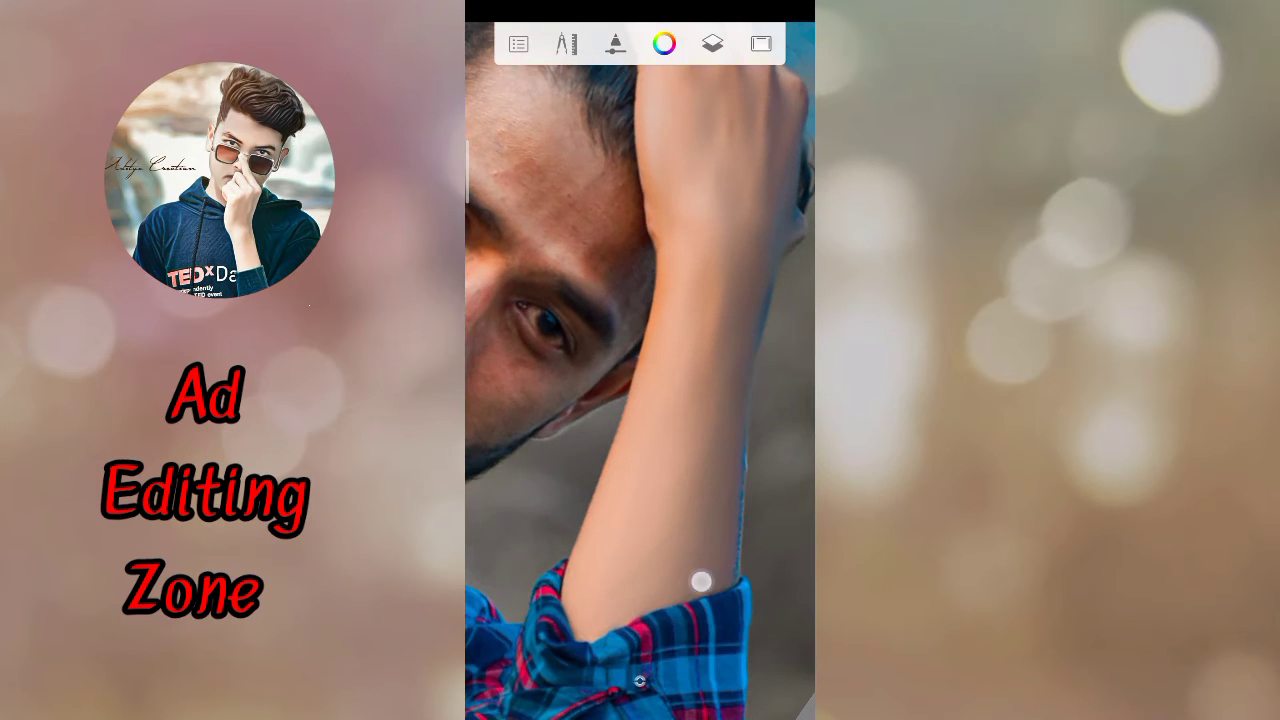
Step: Smudge the arm skin with up-down strokes
drag(700, 580, 667, 538)
mouse_move(632, 578)
mouse_down()
mouse_move(706, 466)
mouse_move(686, 580)
mouse_move(631, 591)
mouse_up()
scroll(732, 434, up, 2)
scroll(732, 434, down, 3)
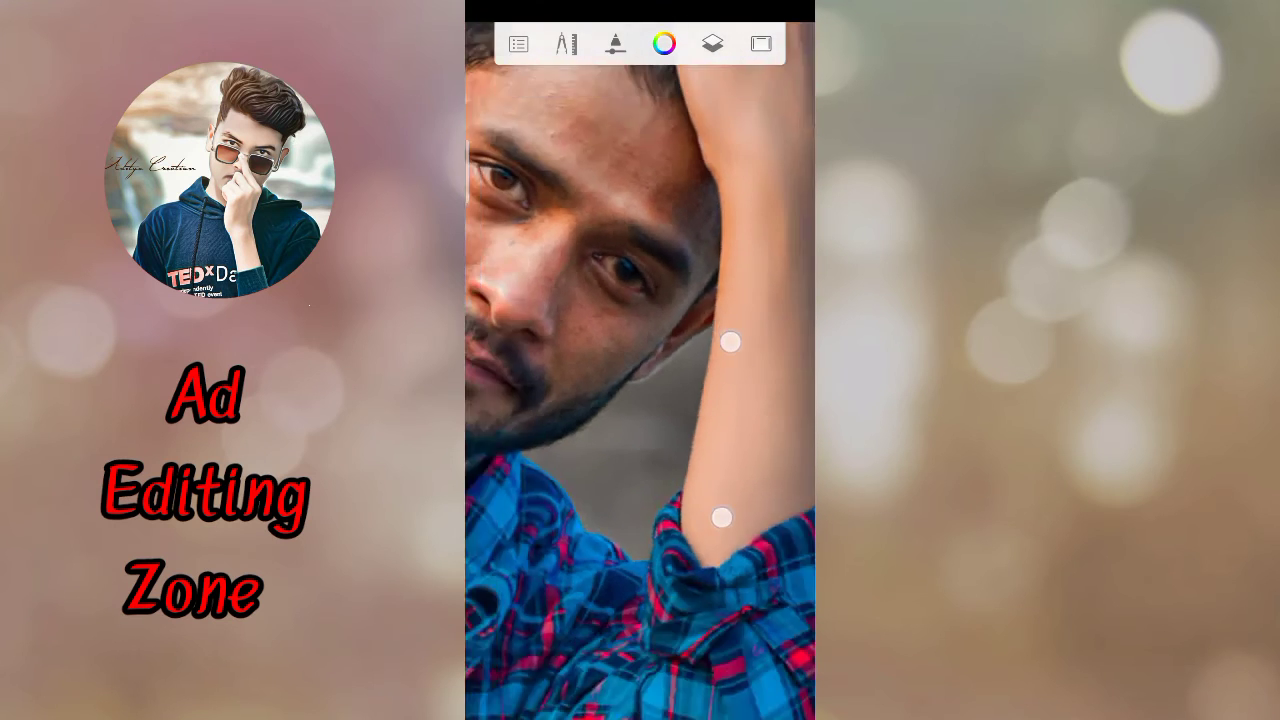
scroll(660, 400, up, 3)
scroll(665, 406, up, 2)
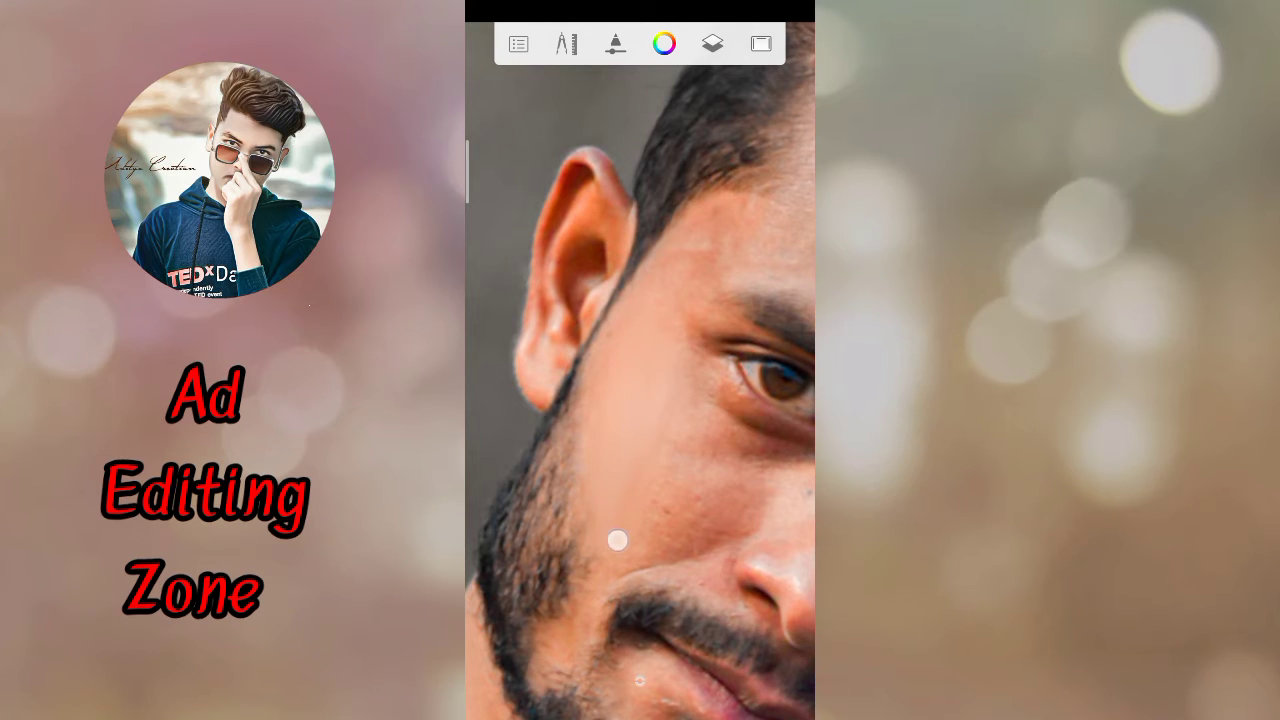
Step: Smooth the cheek below the eye and blend the skin along the beard edge
mouse_move(617, 540)
mouse_down()
mouse_move(737, 480)
mouse_move(757, 446)
mouse_move(660, 451)
mouse_up()
mouse_move(610, 568)
mouse_down()
mouse_move(686, 531)
mouse_move(750, 474)
mouse_up()
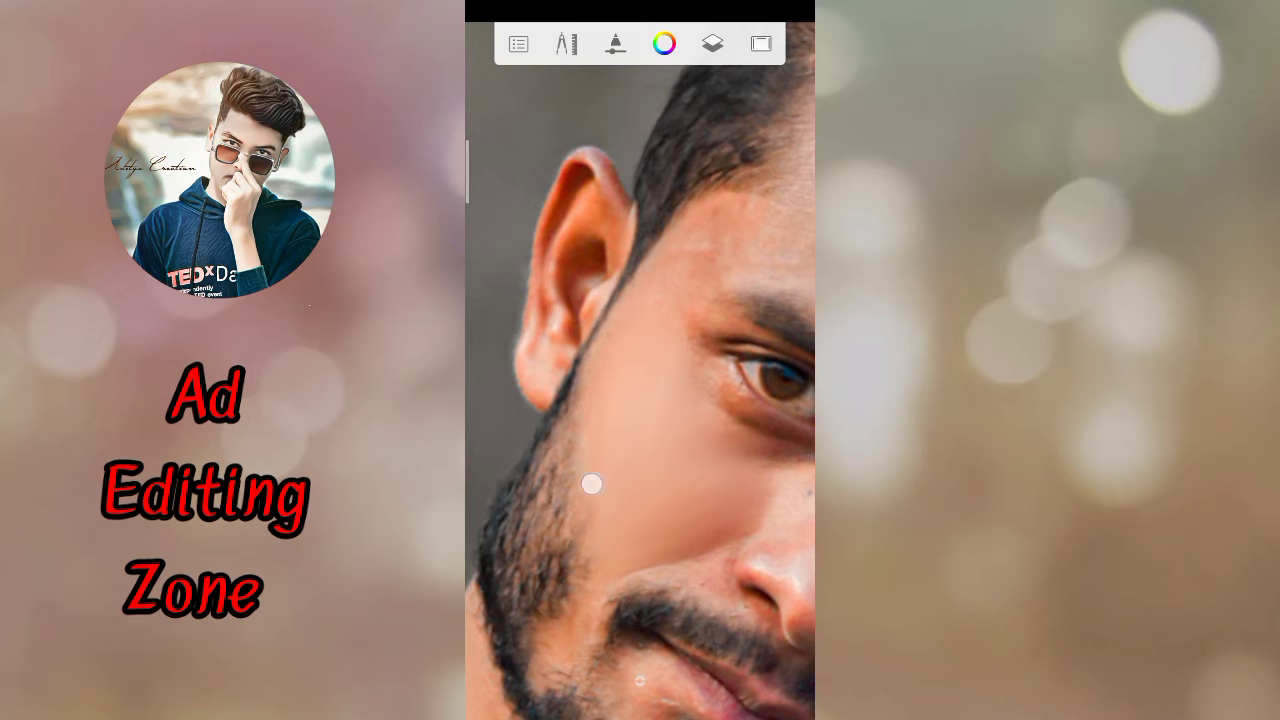
scroll(640, 443, down, 5)
scroll(640, 443, up, 5)
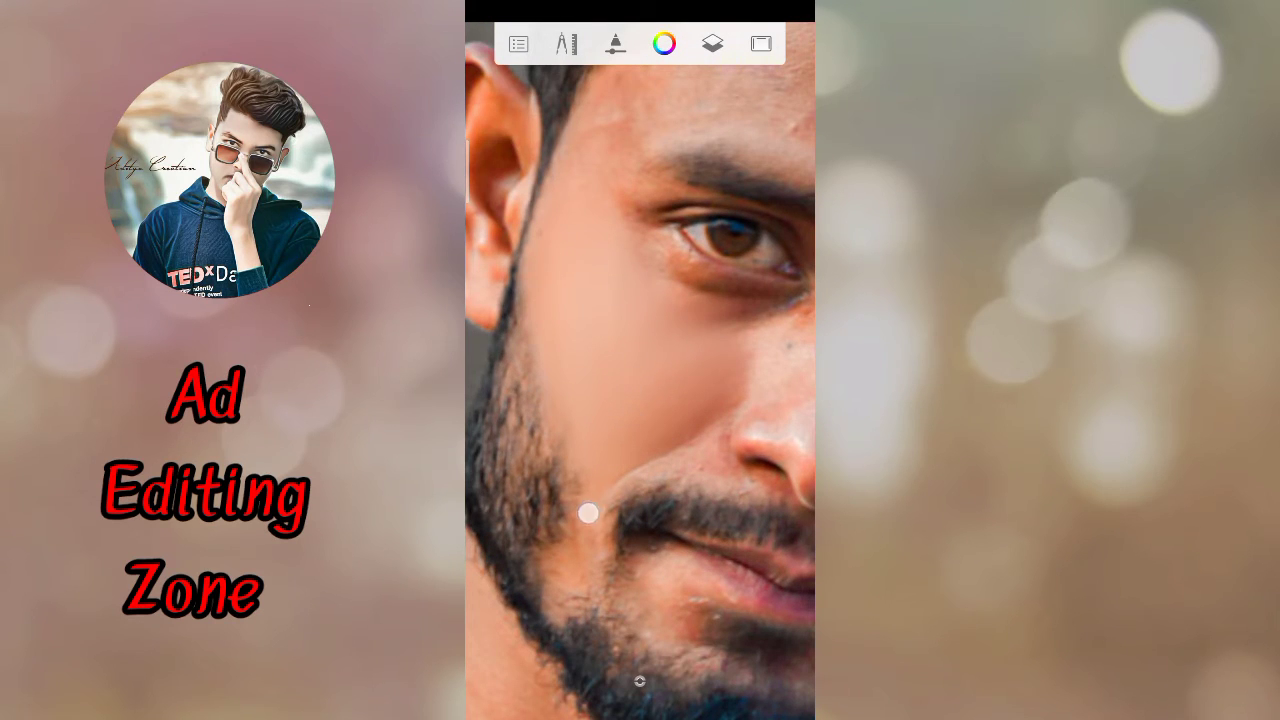
drag(580, 552, 554, 594)
scroll(600, 400, up, 3)
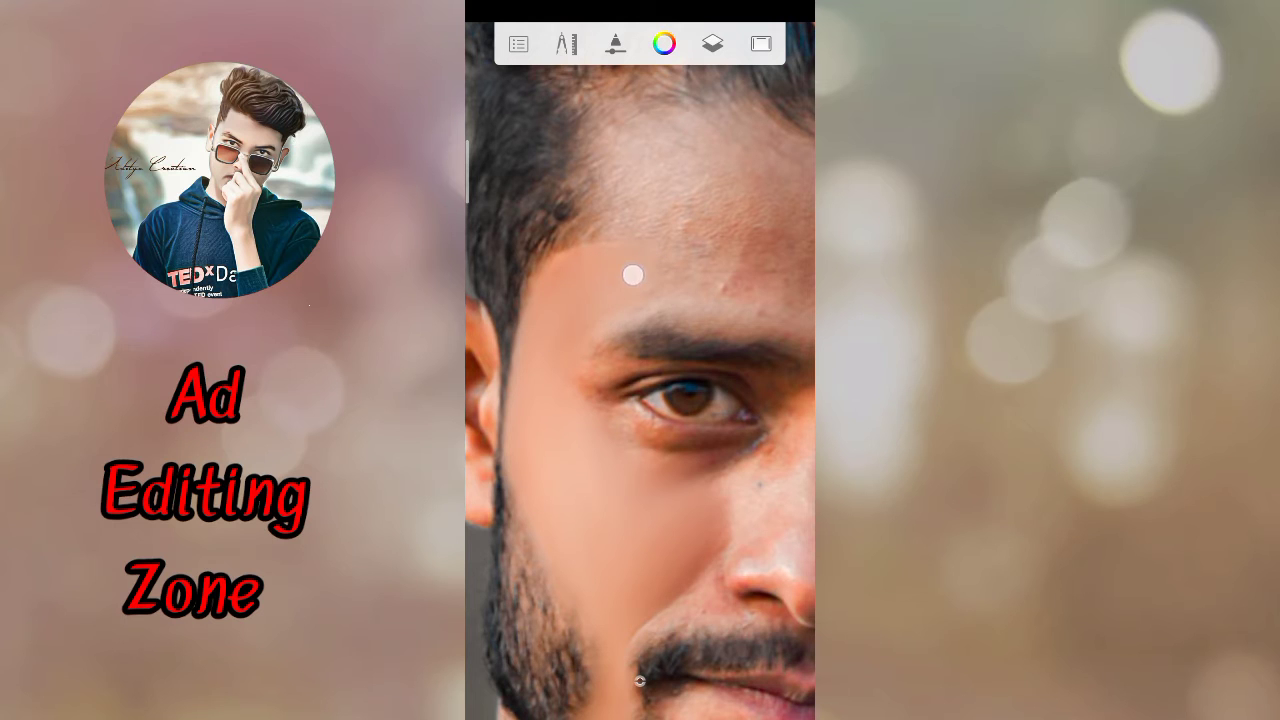
scroll(600, 400, up, 4)
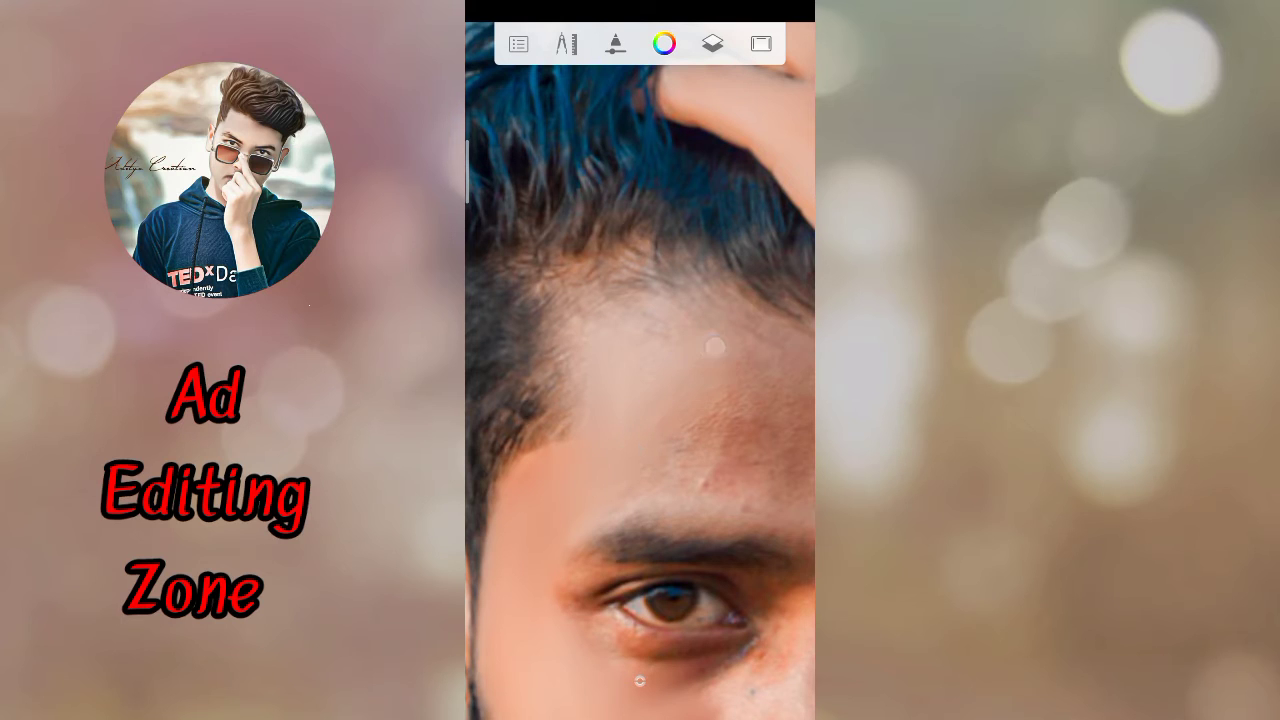
scroll(670, 440, up, 3)
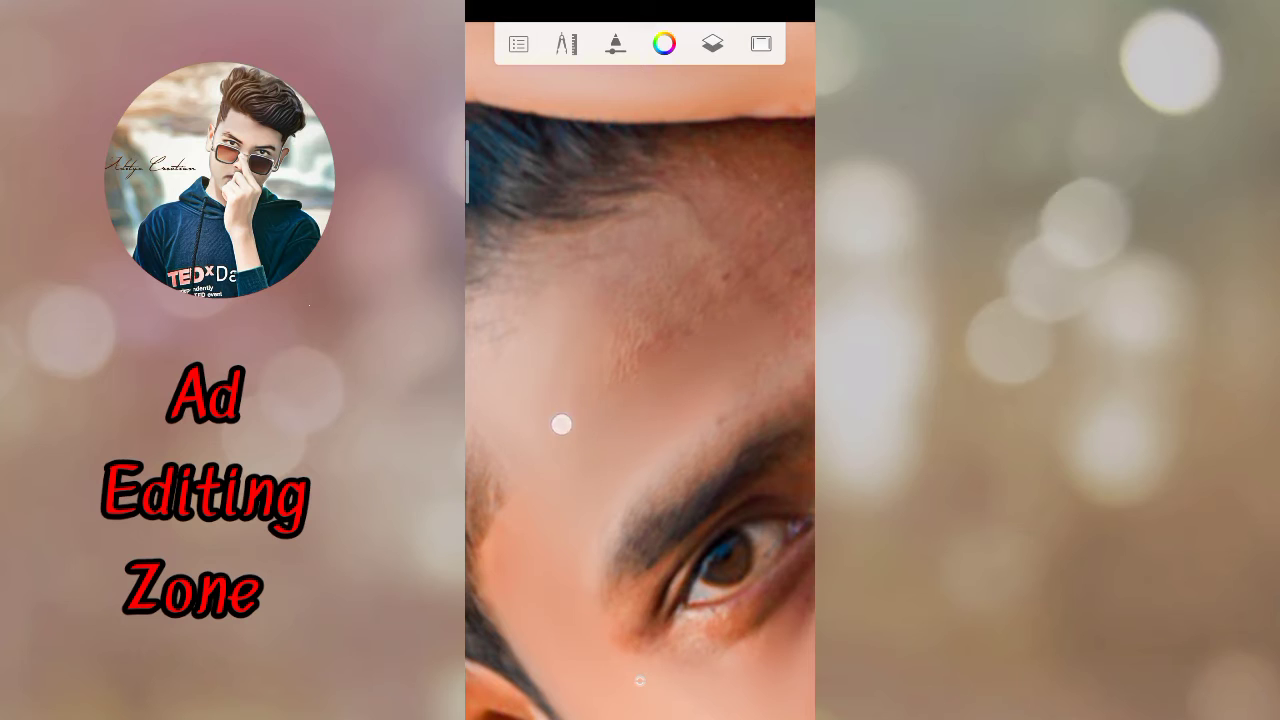
Step: Smudge the forehead and the skin up the nose toward the bridge
mouse_move(573, 400)
mouse_down()
mouse_move(714, 271)
mouse_move(637, 243)
mouse_up()
scroll(600, 400, up, 3)
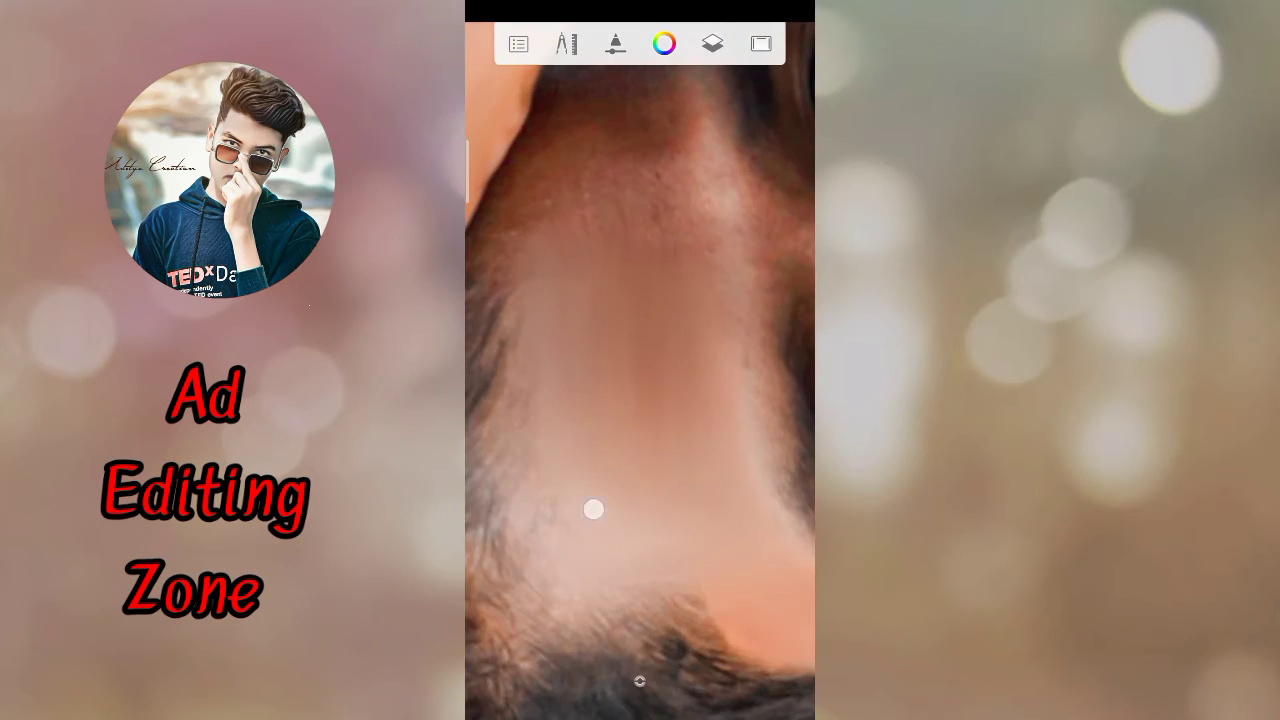
mouse_move(617, 441)
mouse_down()
mouse_move(737, 297)
mouse_move(720, 226)
mouse_move(589, 220)
mouse_move(586, 186)
mouse_up()
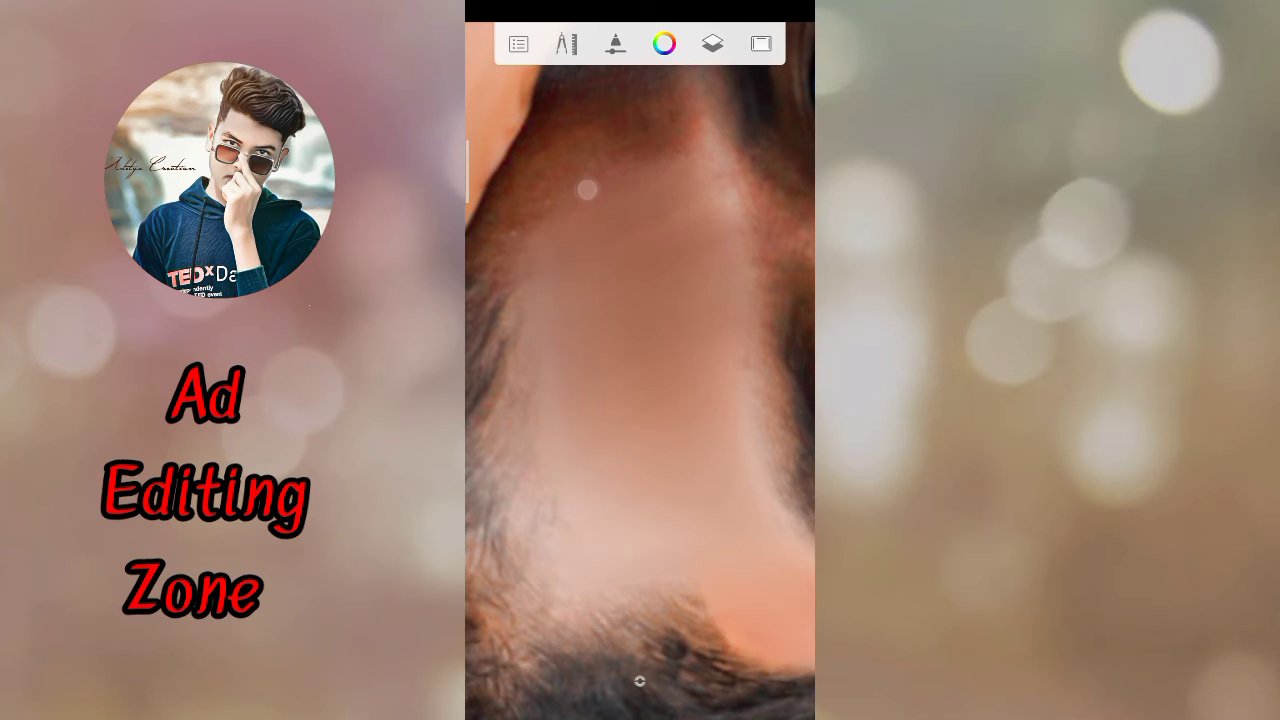
scroll(624, 375, up, 2)
drag(629, 386, 651, 403)
drag(682, 196, 680, 323)
drag(654, 373, 666, 177)
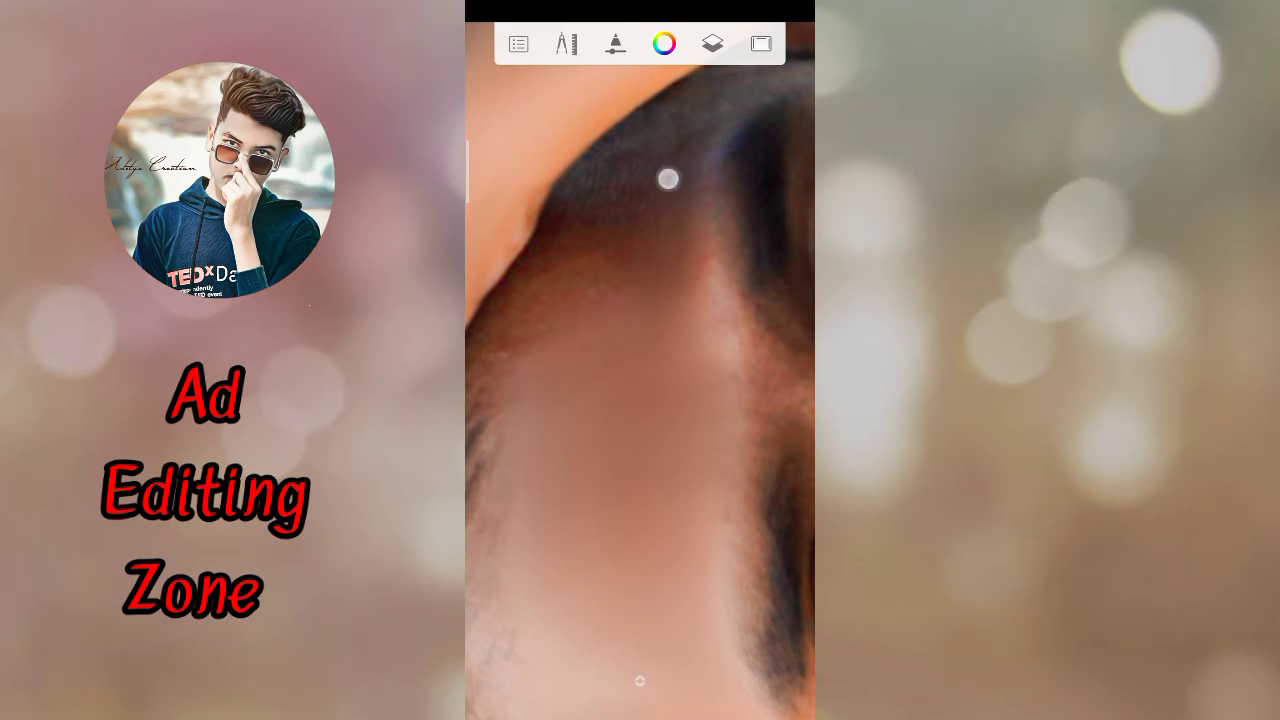
mouse_move(619, 252)
mouse_down()
mouse_move(552, 385)
mouse_move(637, 243)
mouse_move(583, 254)
mouse_move(503, 337)
mouse_move(623, 154)
mouse_move(560, 343)
mouse_move(611, 209)
mouse_move(611, 358)
mouse_up()
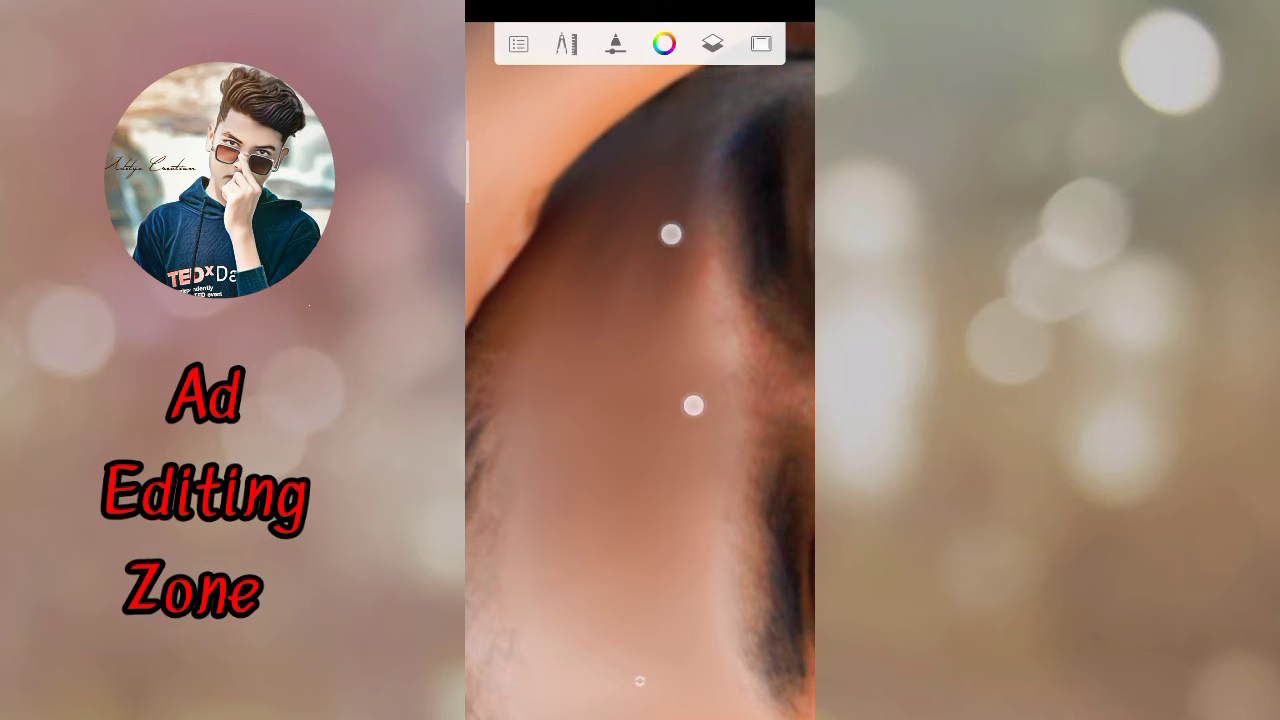
Step: Smooth the skin under the eye and down the cheek
mouse_move(669, 163)
mouse_down()
mouse_move(653, 280)
mouse_move(540, 451)
mouse_move(580, 409)
mouse_move(616, 285)
mouse_move(673, 289)
mouse_move(700, 254)
mouse_move(671, 449)
mouse_move(563, 437)
mouse_move(606, 363)
mouse_move(700, 261)
mouse_up()
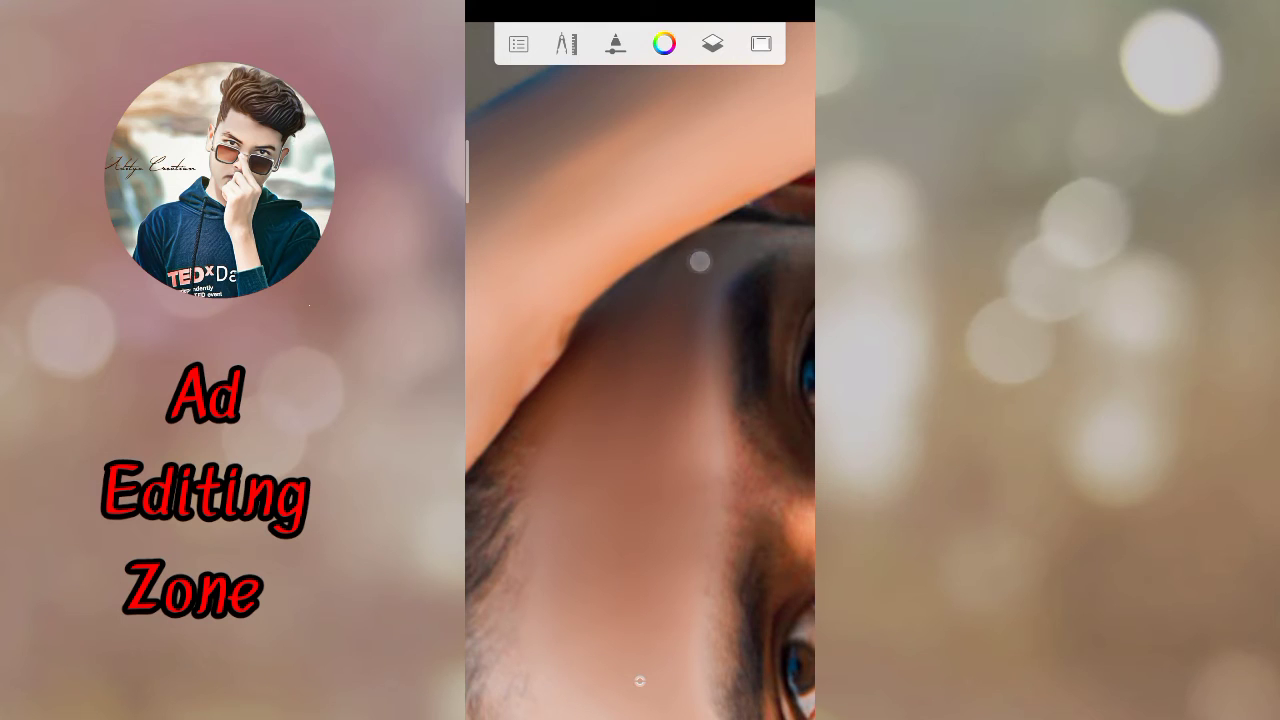
mouse_move(640, 300)
mouse_down()
mouse_move(631, 337)
mouse_move(651, 494)
mouse_move(677, 583)
mouse_move(648, 618)
mouse_move(626, 451)
mouse_move(709, 497)
mouse_move(651, 451)
mouse_move(763, 391)
mouse_move(780, 334)
mouse_move(688, 366)
mouse_move(689, 470)
mouse_move(614, 453)
mouse_up()
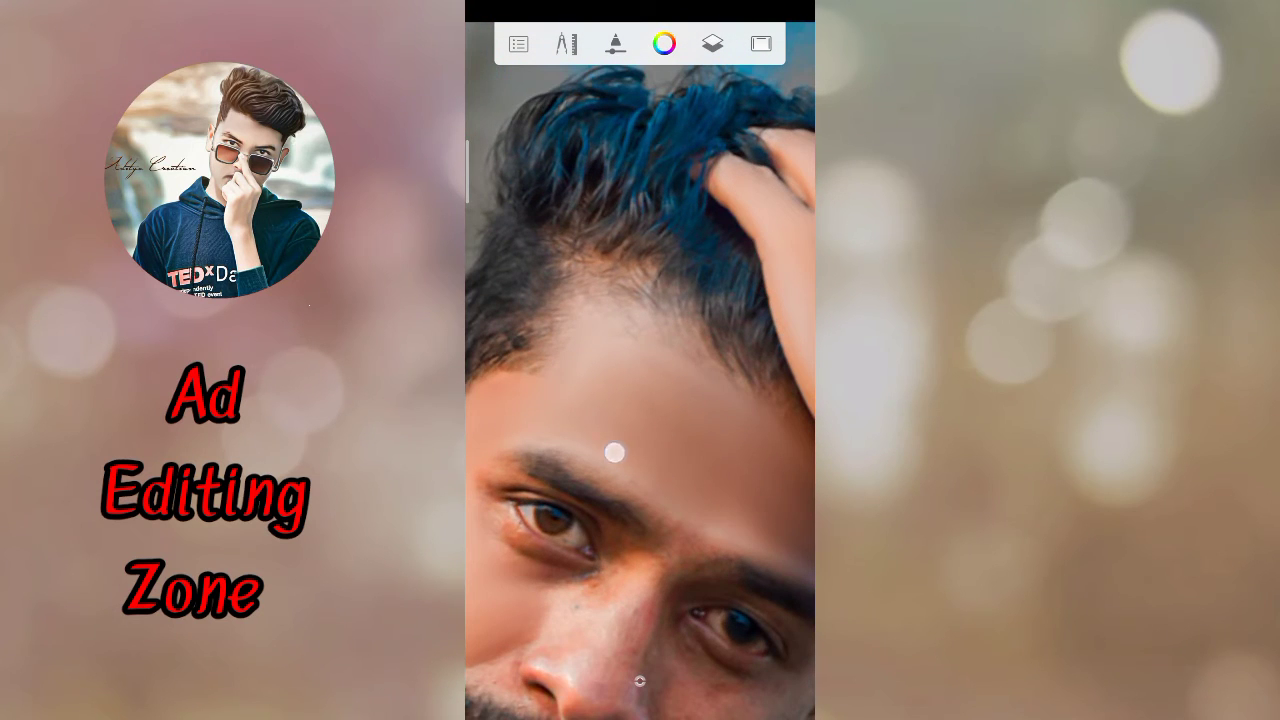
mouse_move(707, 397)
mouse_down()
mouse_move(720, 343)
mouse_move(717, 329)
mouse_move(692, 370)
mouse_move(686, 288)
mouse_up()
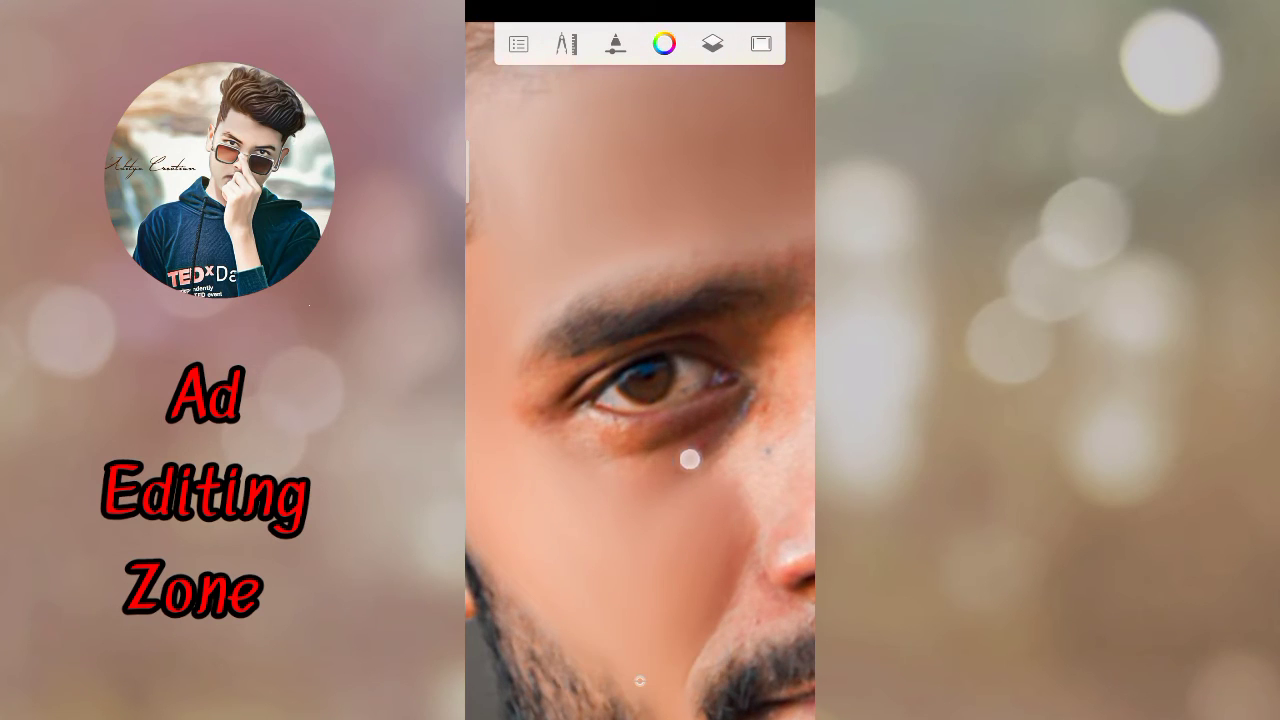
mouse_move(720, 412)
mouse_down()
mouse_move(594, 449)
mouse_move(569, 429)
mouse_move(597, 436)
mouse_move(588, 453)
mouse_up()
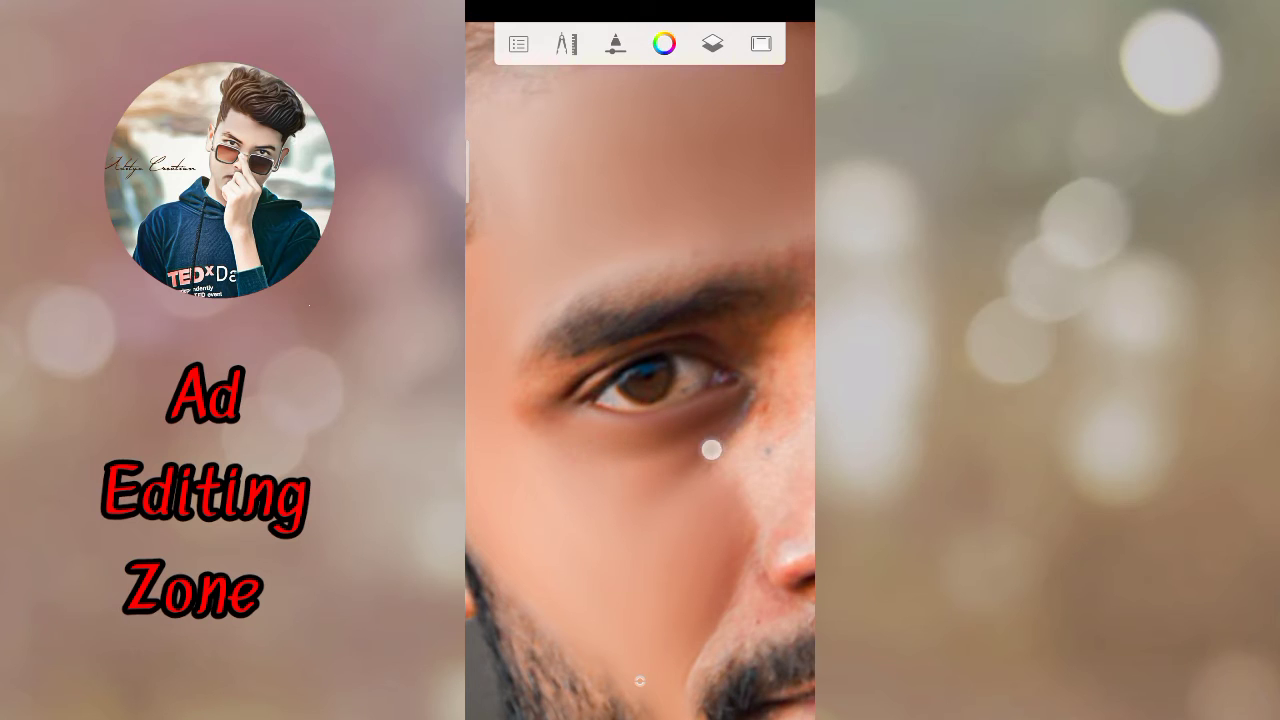
mouse_move(711, 450)
mouse_down()
mouse_move(543, 449)
mouse_move(629, 503)
mouse_up()
mouse_move(711, 441)
mouse_down()
mouse_move(677, 449)
mouse_move(735, 437)
mouse_move(588, 580)
mouse_up()
scroll(700, 450, down, 2)
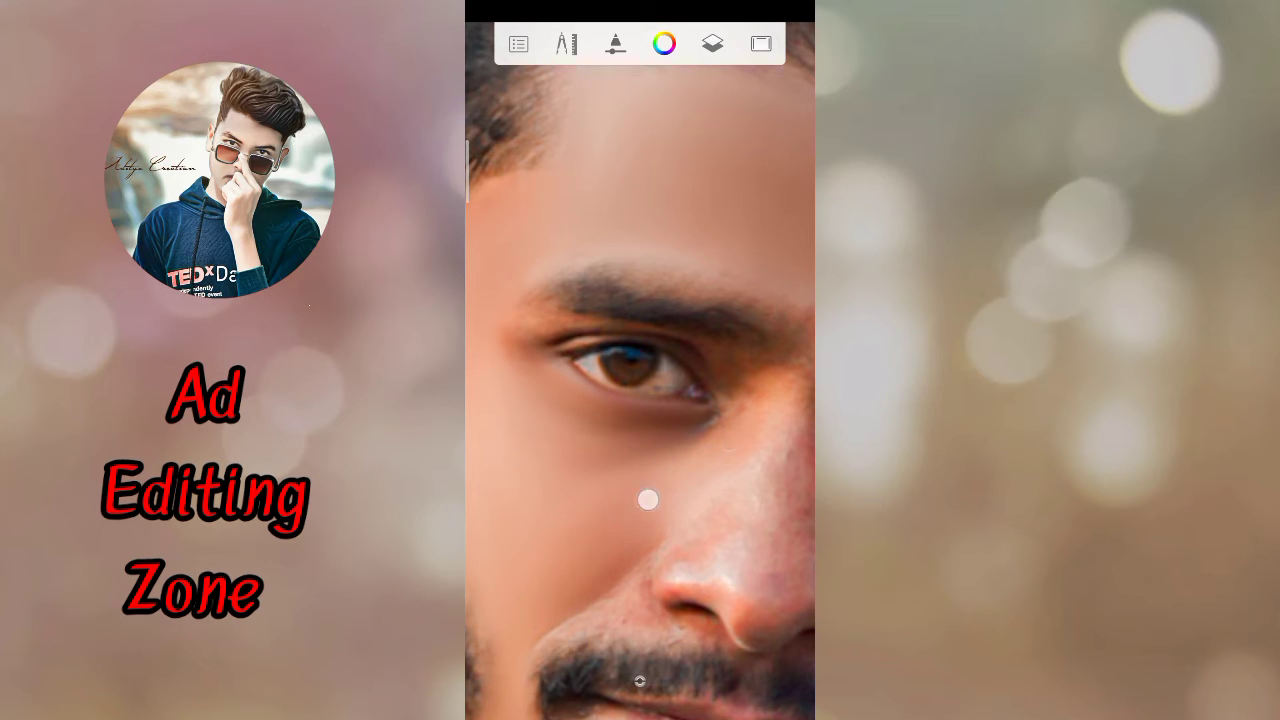
scroll(700, 515, up, 2)
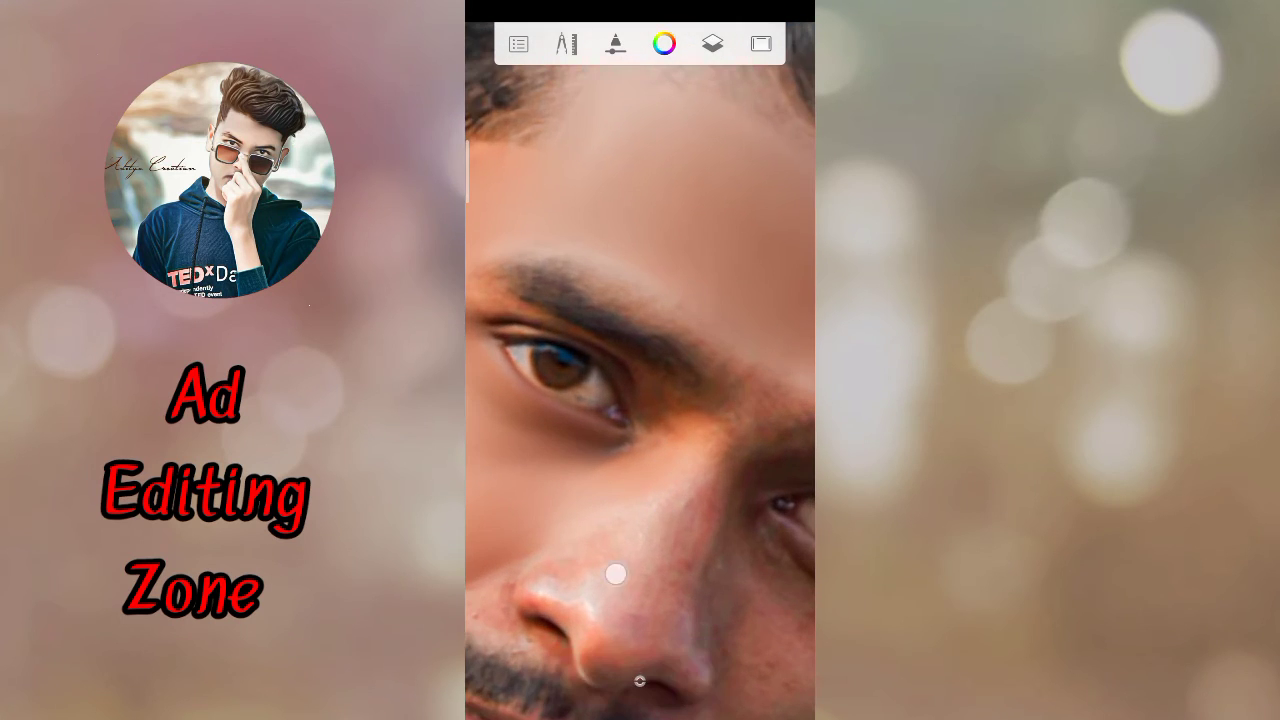
Step: Smooth the cheek and the skin around the nose tip
mouse_move(576, 543)
mouse_down()
mouse_move(653, 555)
mouse_move(720, 470)
mouse_move(651, 634)
mouse_move(720, 523)
mouse_move(708, 662)
mouse_up()
scroll(690, 490, up, 2)
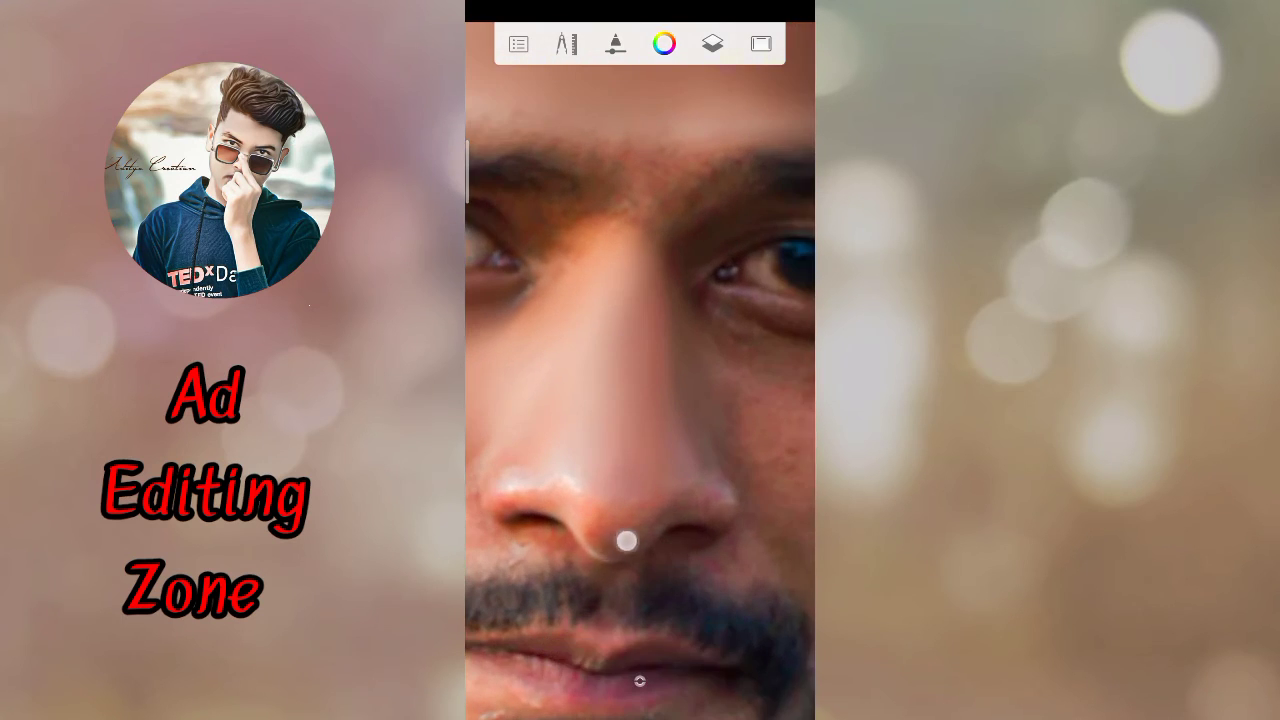
mouse_move(623, 537)
mouse_down()
mouse_move(594, 541)
mouse_move(613, 503)
mouse_move(684, 522)
mouse_up()
scroll(710, 490, down, 2)
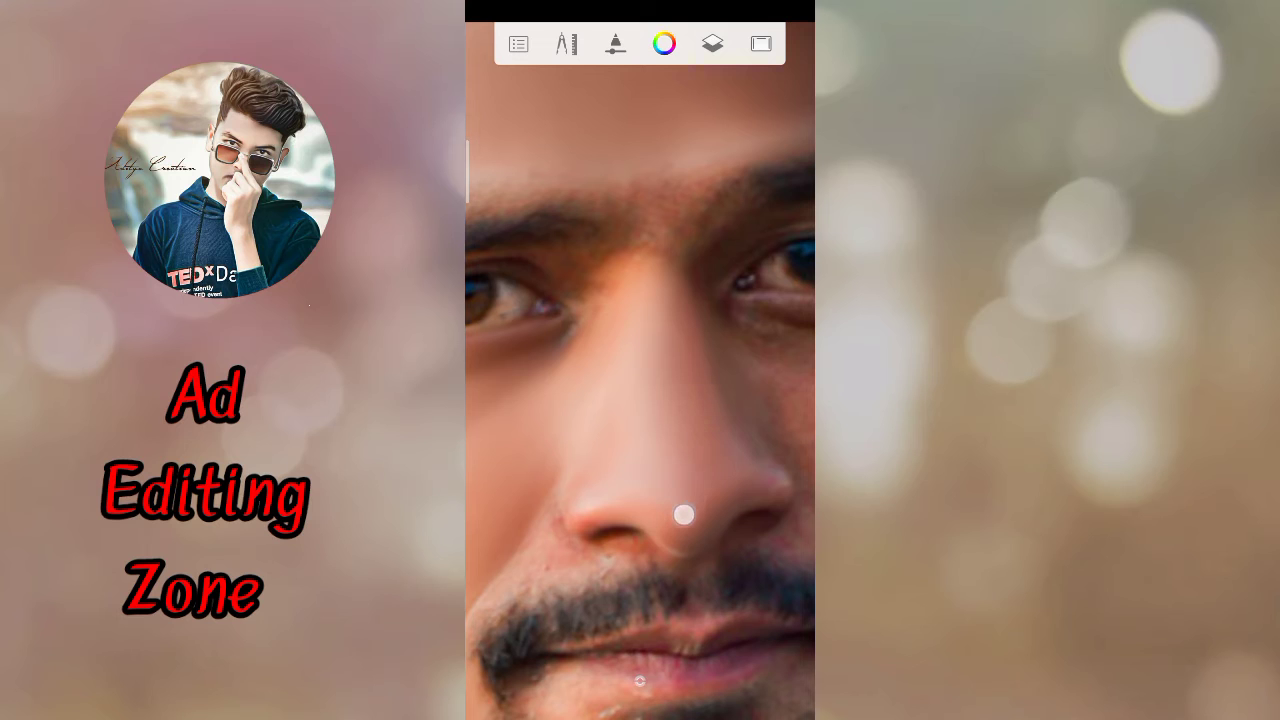
Step: Zoom and pan to inspect the right eye and cheek up close
scroll(640, 390, down, 3)
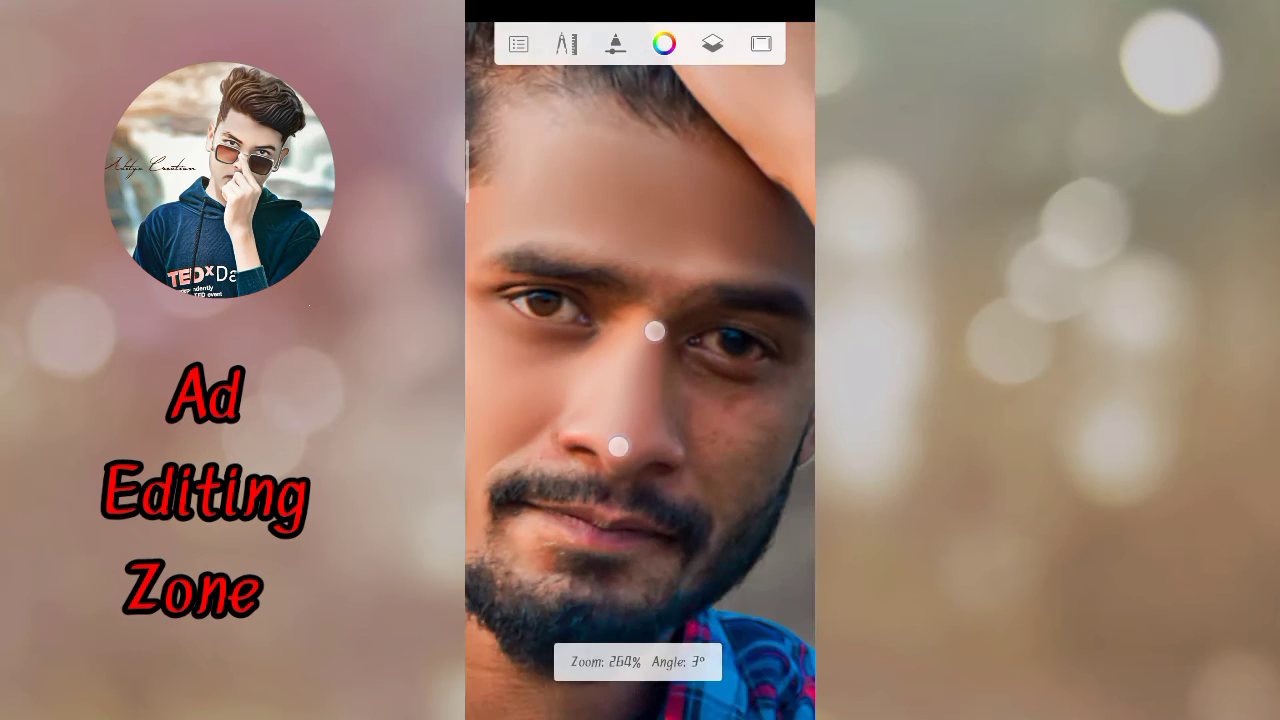
scroll(700, 430, up, 3)
drag(677, 363, 724, 360)
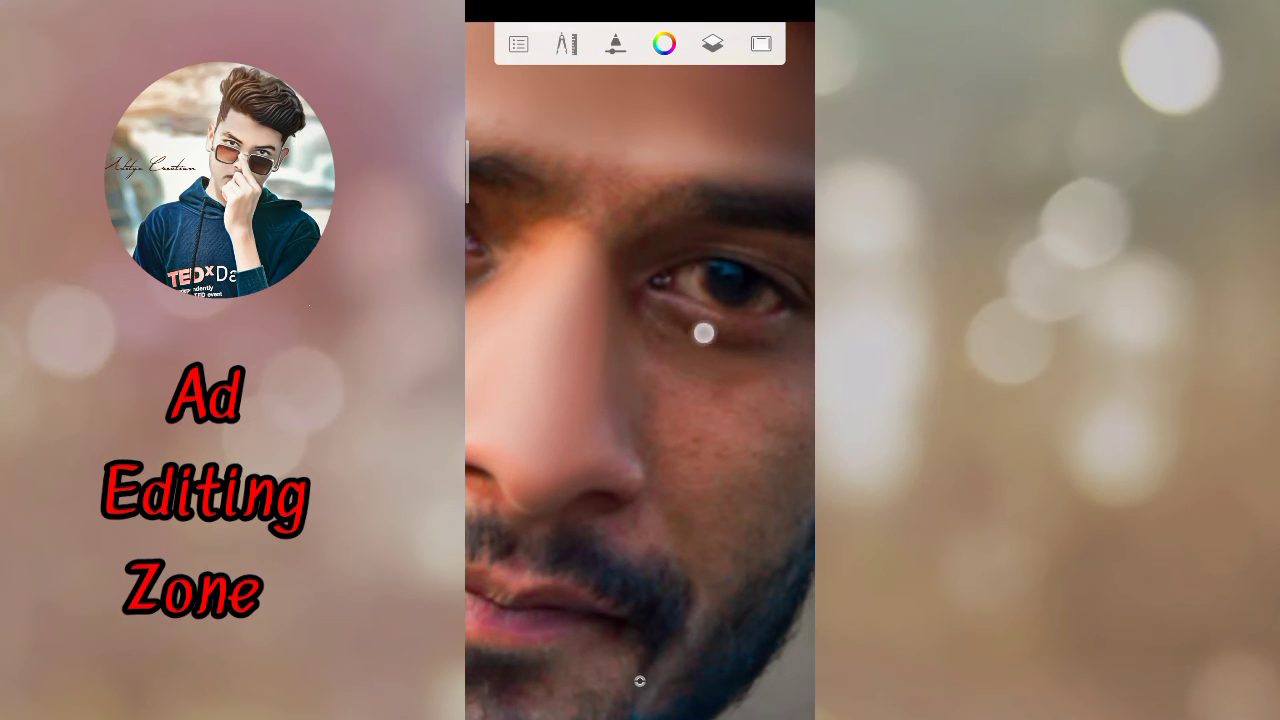
scroll(612, 430, down, 2)
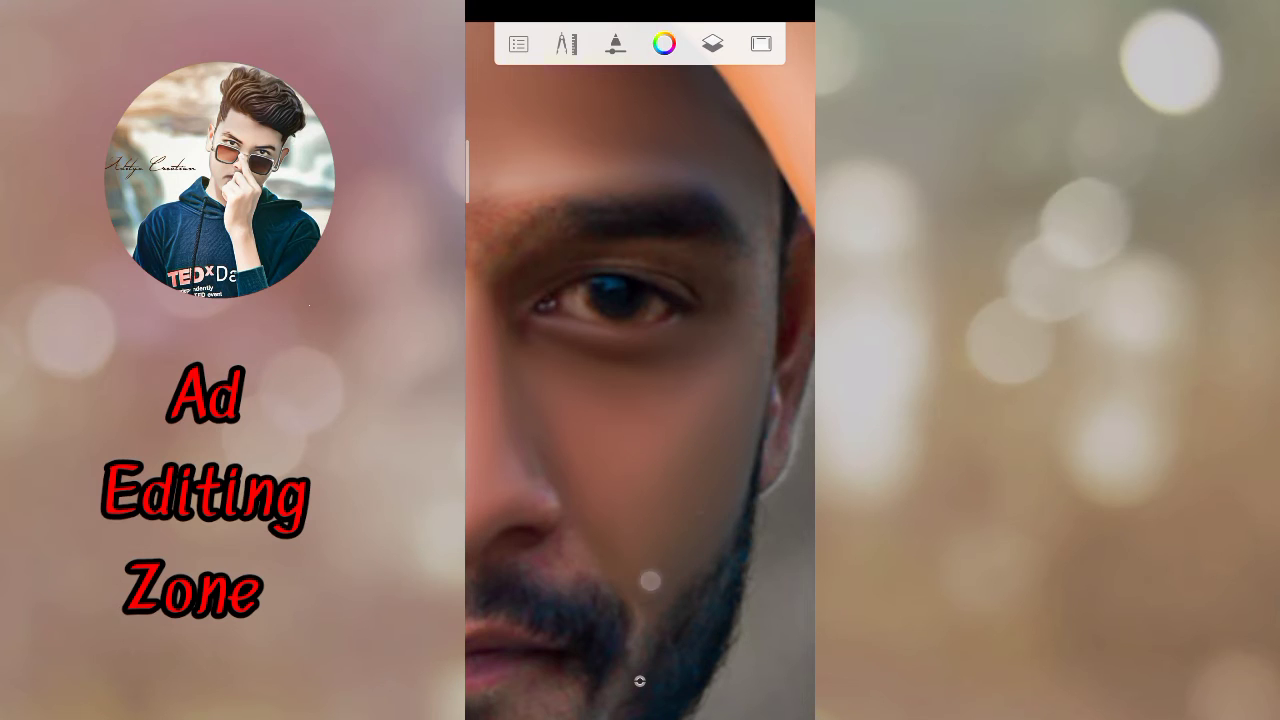
scroll(695, 509, down, 5)
scroll(682, 469, up, 2)
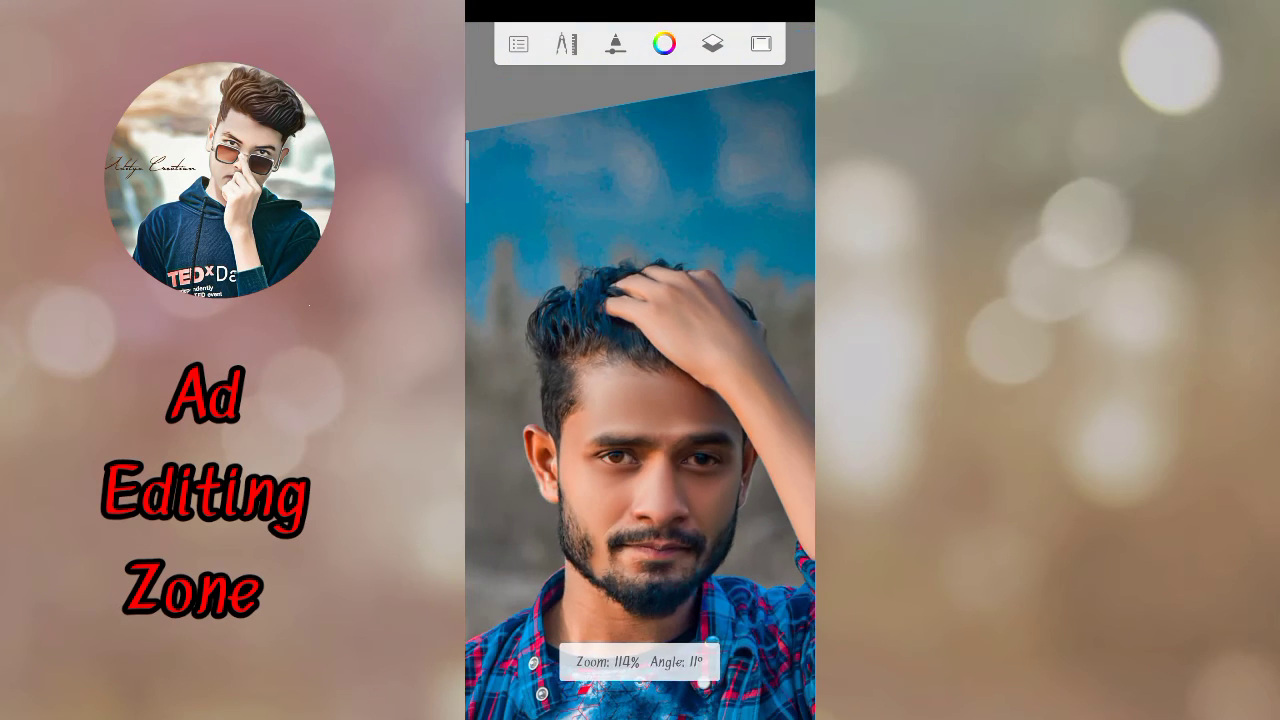
scroll(682, 440, up, 3)
scroll(680, 400, up, 3)
scroll(676, 360, up, 3)
Step: Review the Smudge brush settings (size 14.0, flow 5%, strength 7%), then zoom in on the face
click(615, 43)
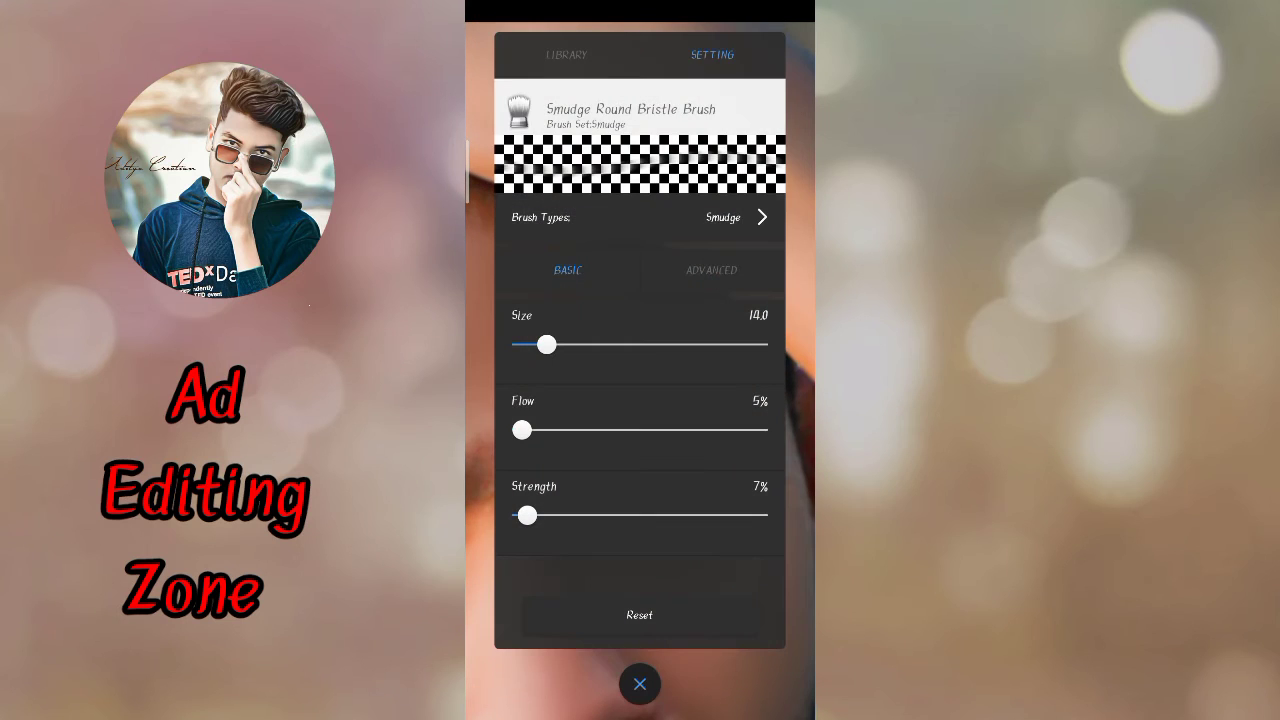
click(640, 684)
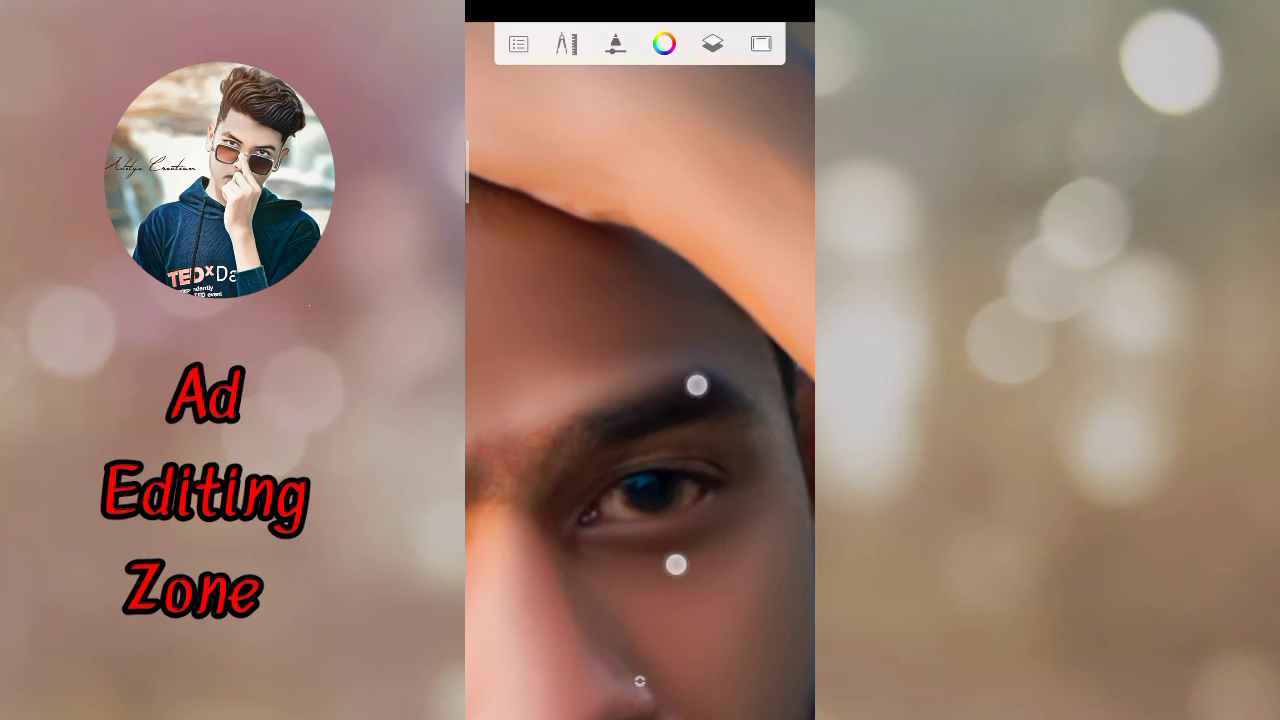
scroll(684, 470, up, 2)
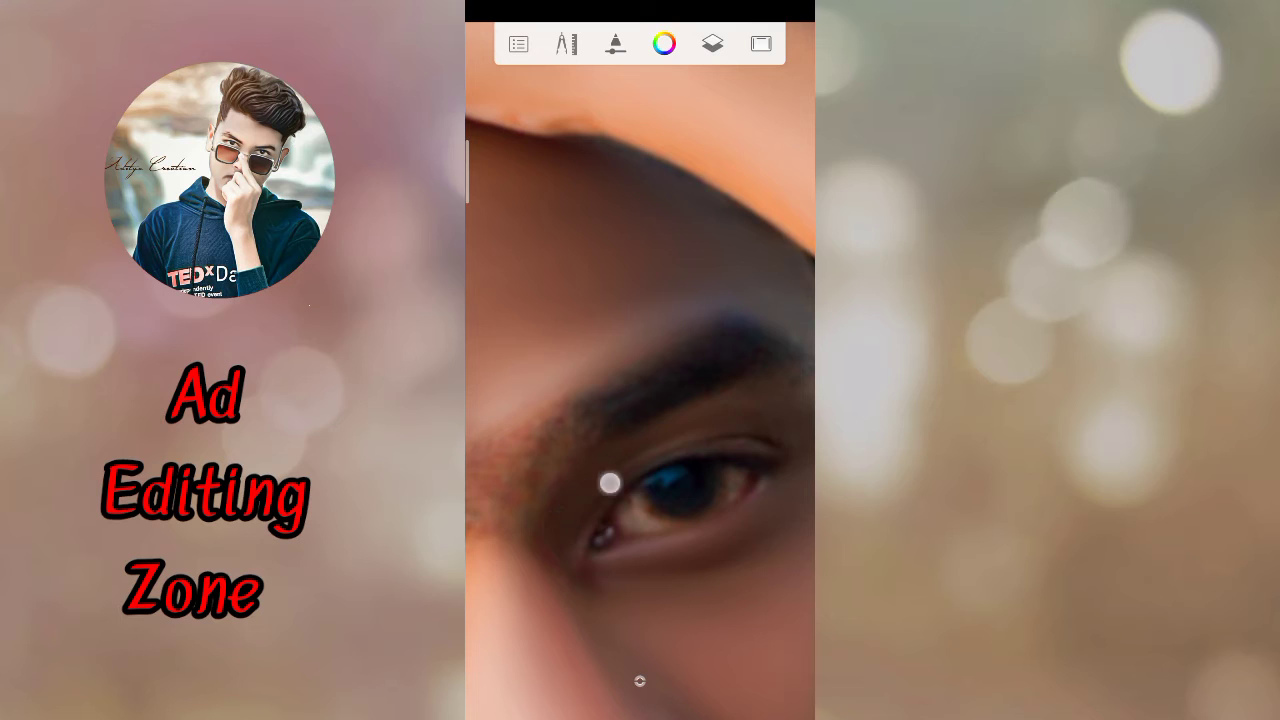
scroll(558, 538, down, 2)
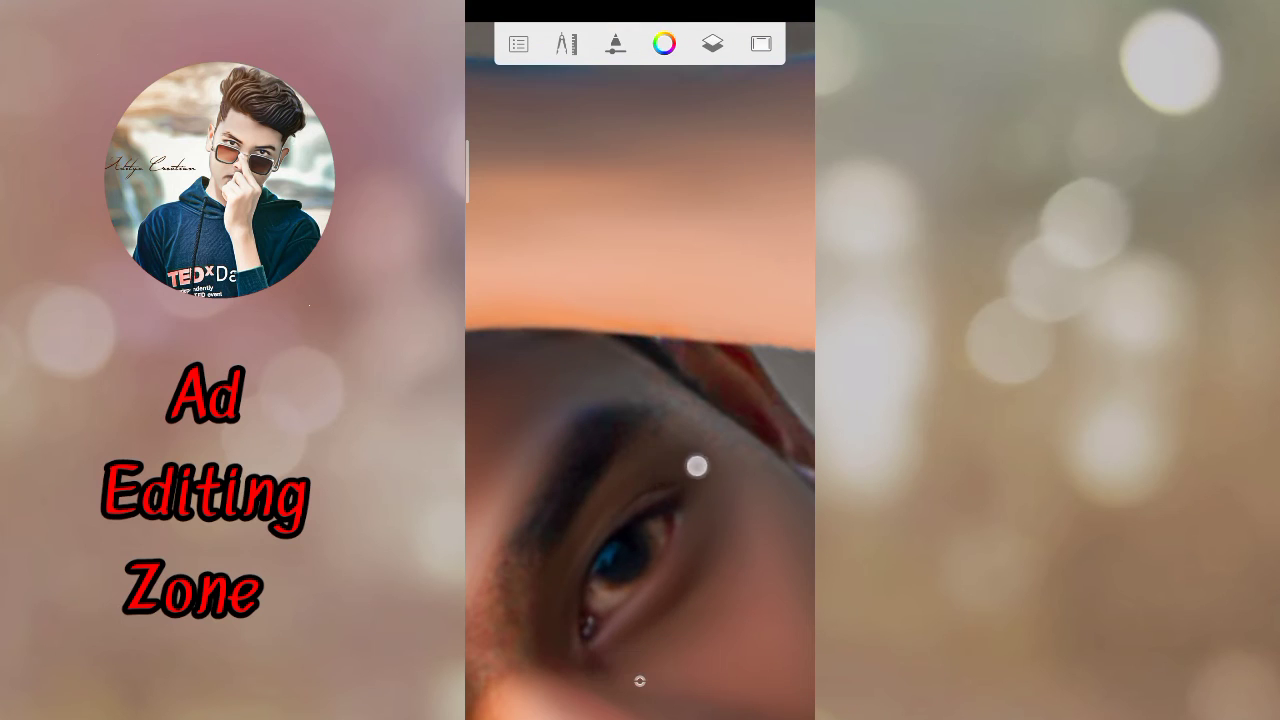
scroll(654, 514, up, 3)
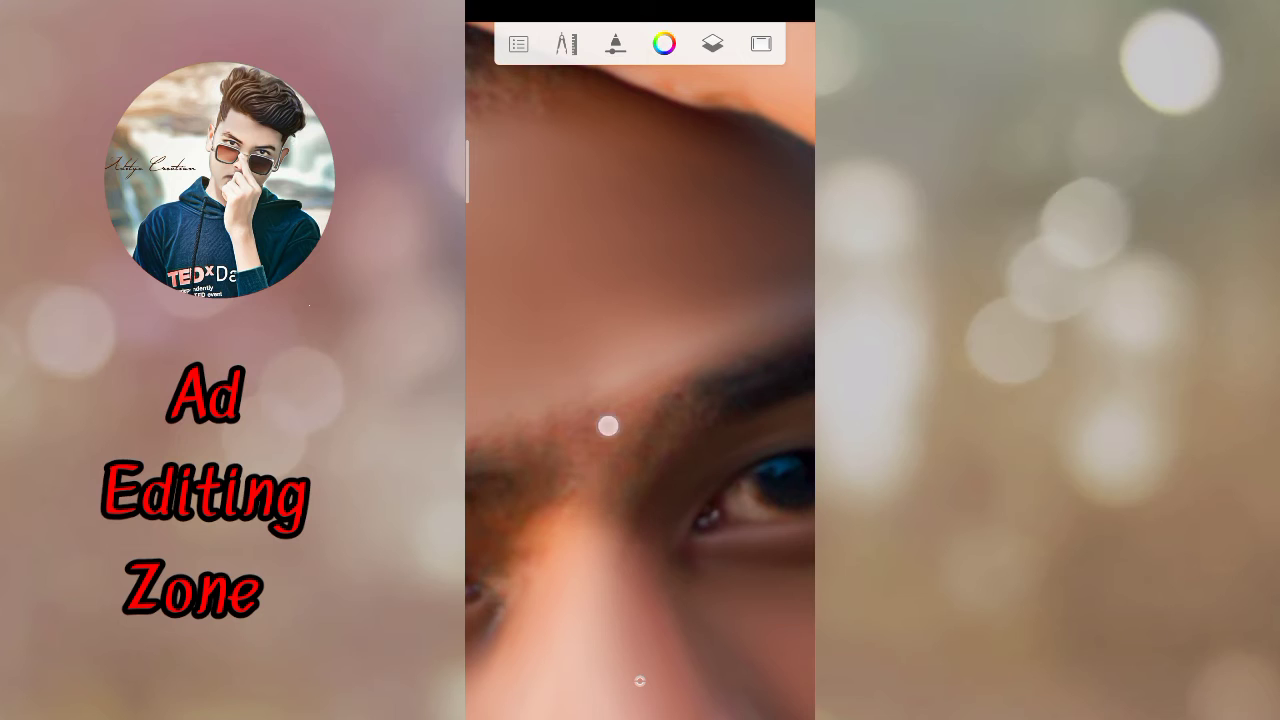
scroll(640, 440, up, 2)
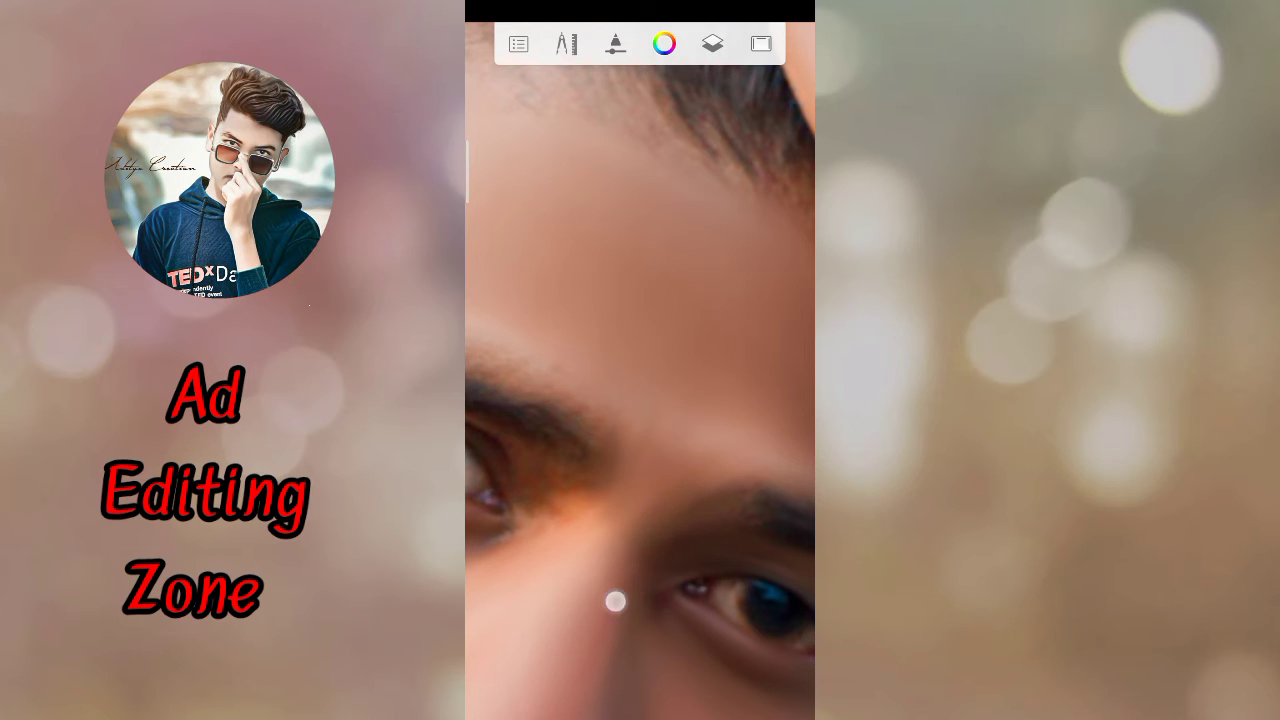
scroll(664, 424, down, 2)
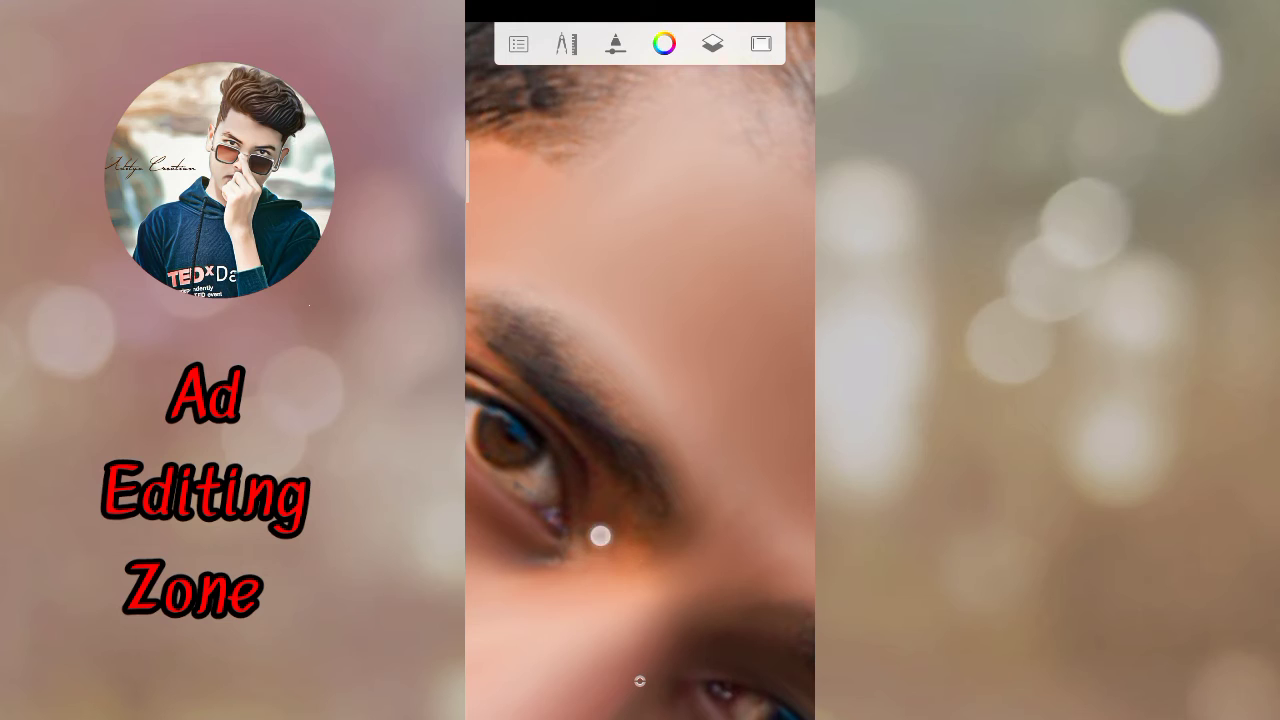
scroll(640, 420, down, 3)
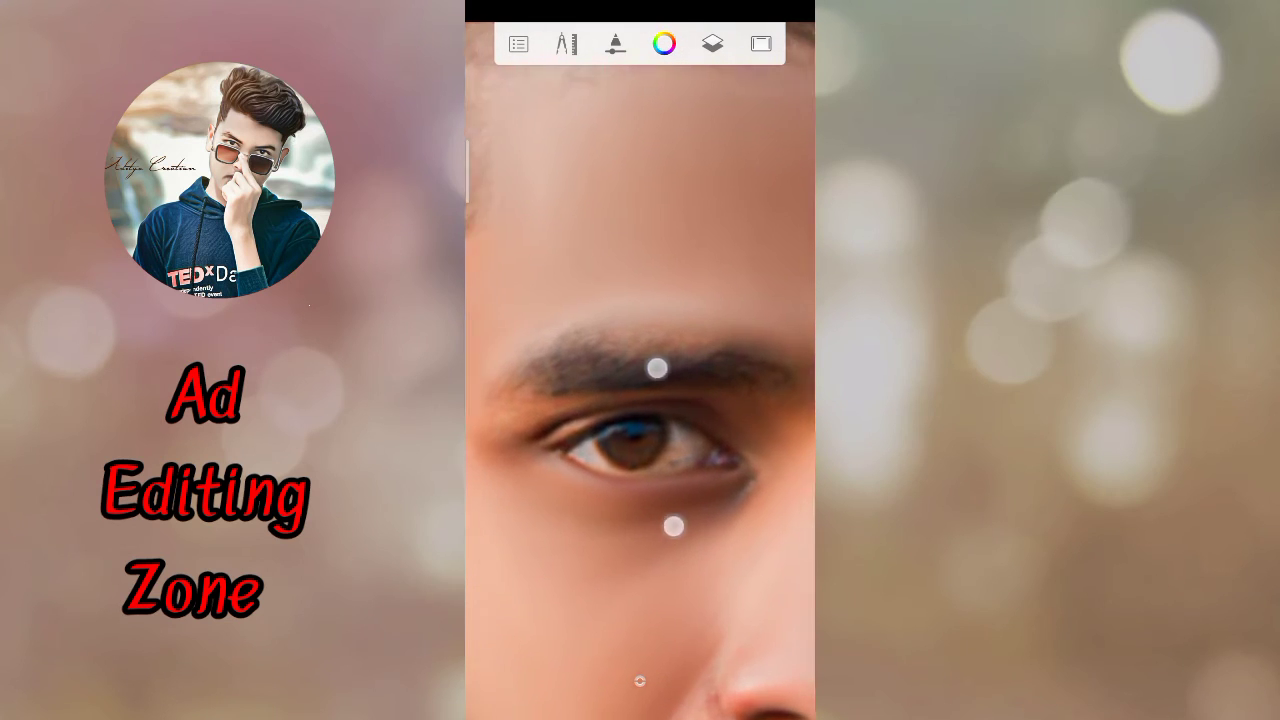
scroll(664, 444, left, 3)
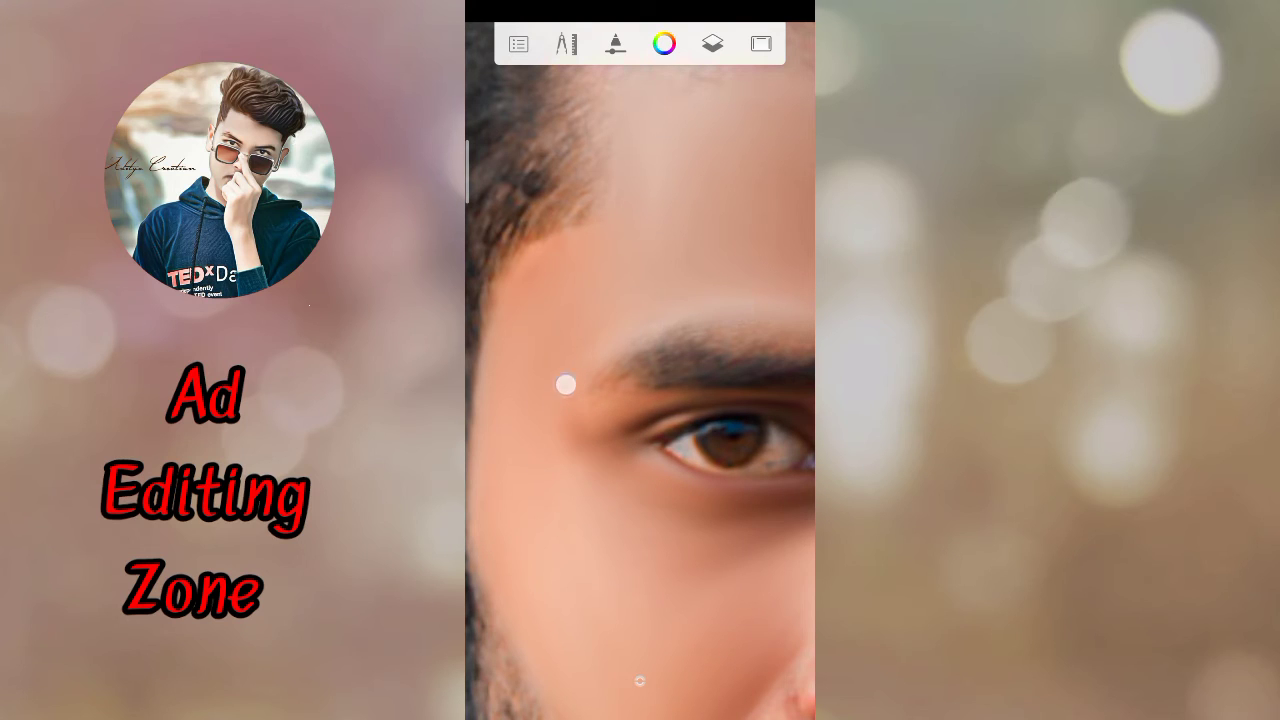
scroll(626, 413, down, 5)
scroll(663, 434, down, 2)
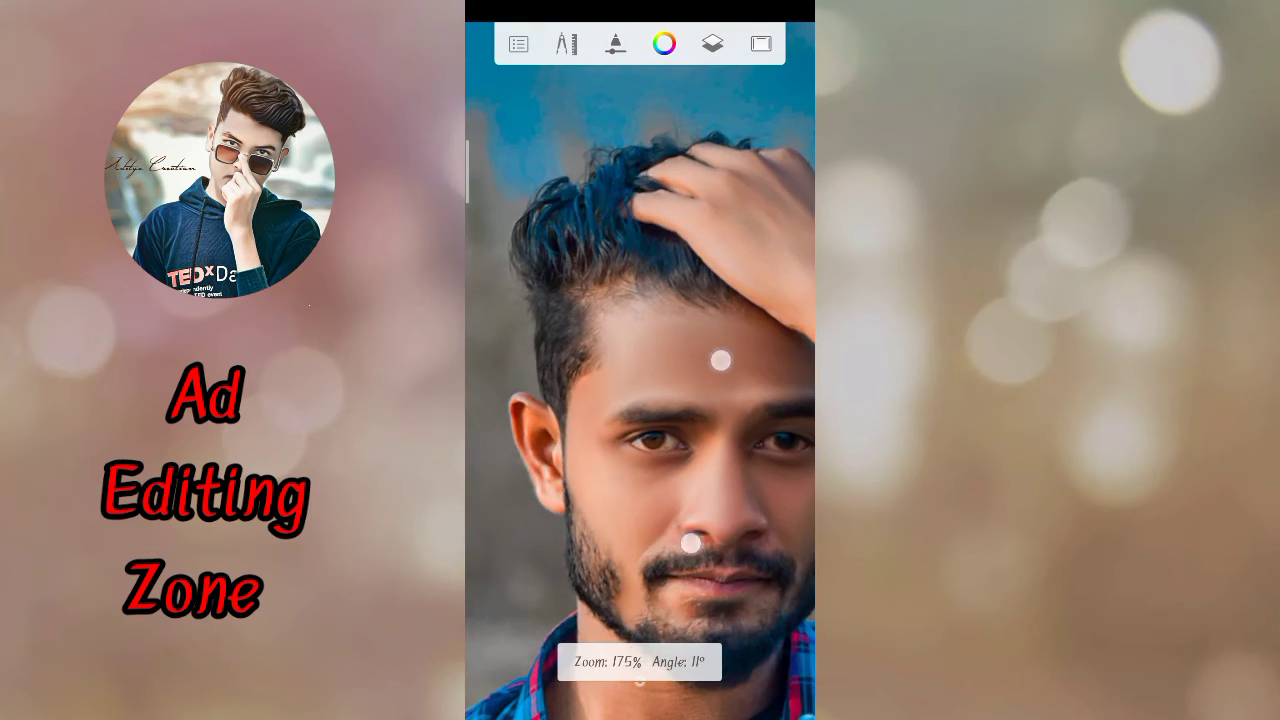
scroll(700, 400, up, 5)
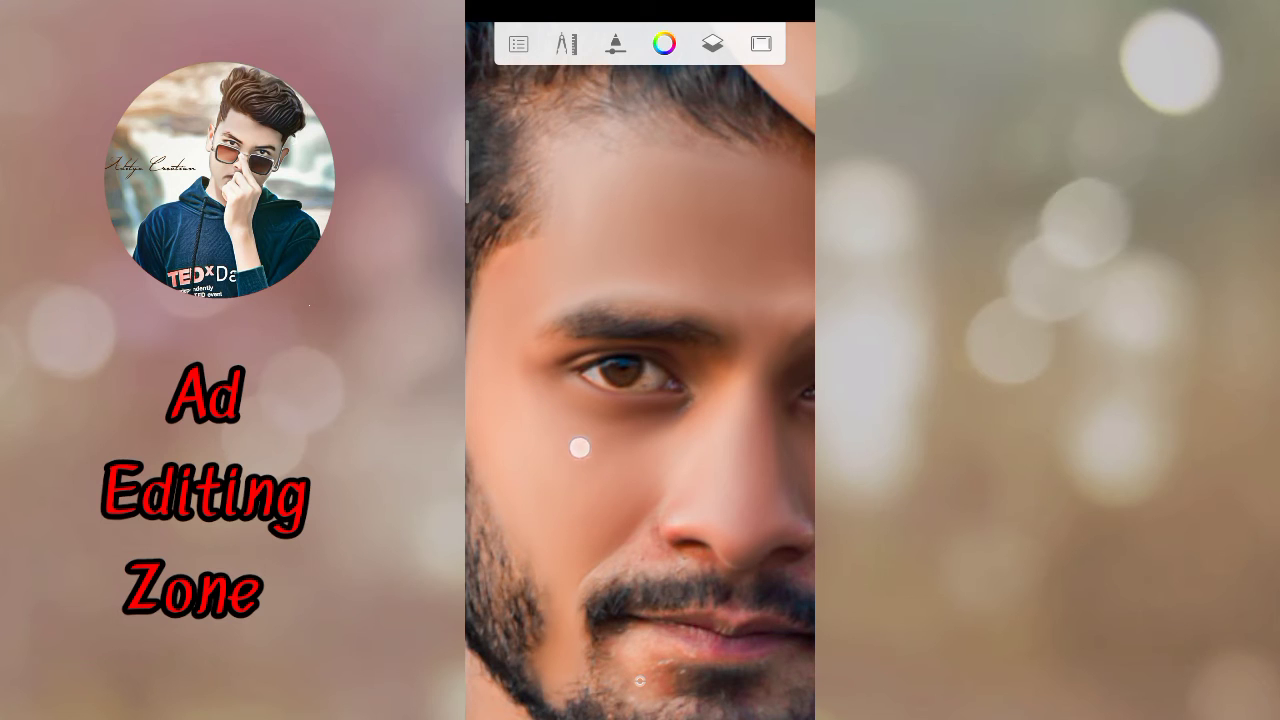
scroll(628, 408, down, 5)
scroll(730, 435, up, 2)
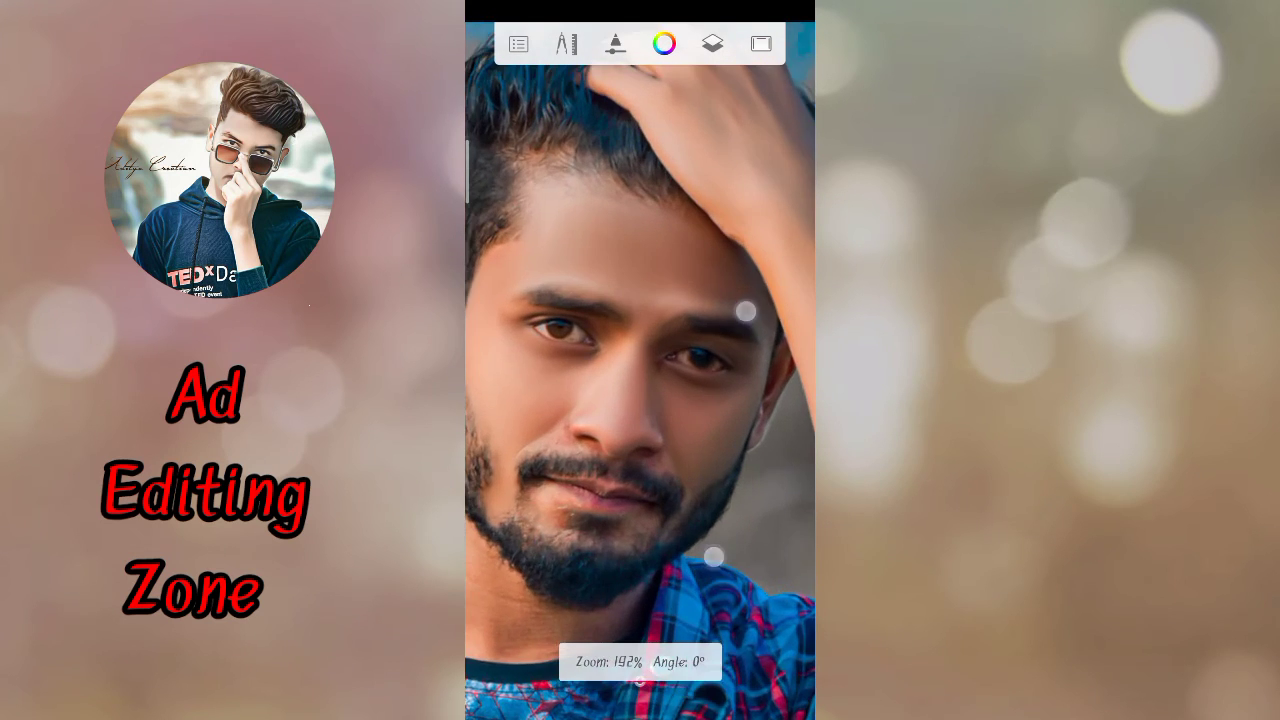
scroll(730, 435, up, 3)
scroll(717, 400, up, 3)
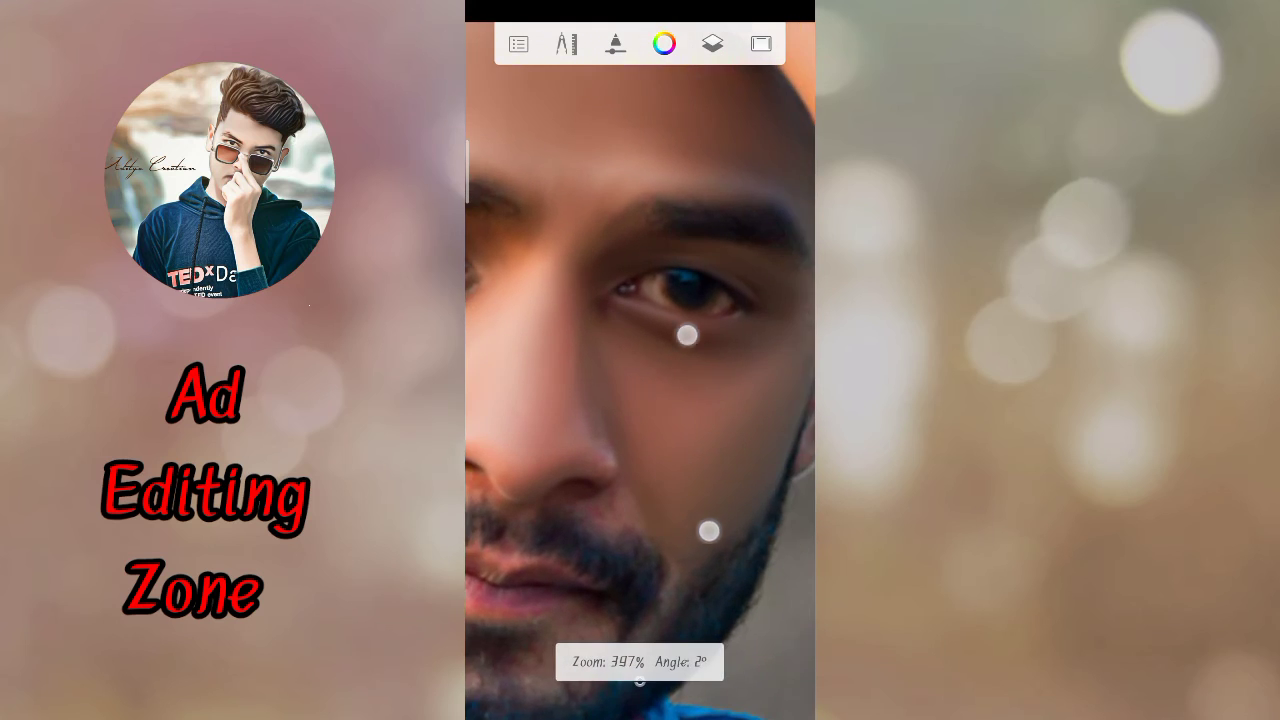
scroll(698, 433, up, 3)
Step: Smudge the cheek and the skin from the nose toward the eye
mouse_move(628, 484)
mouse_down()
mouse_move(645, 510)
mouse_move(669, 442)
mouse_move(652, 442)
mouse_up()
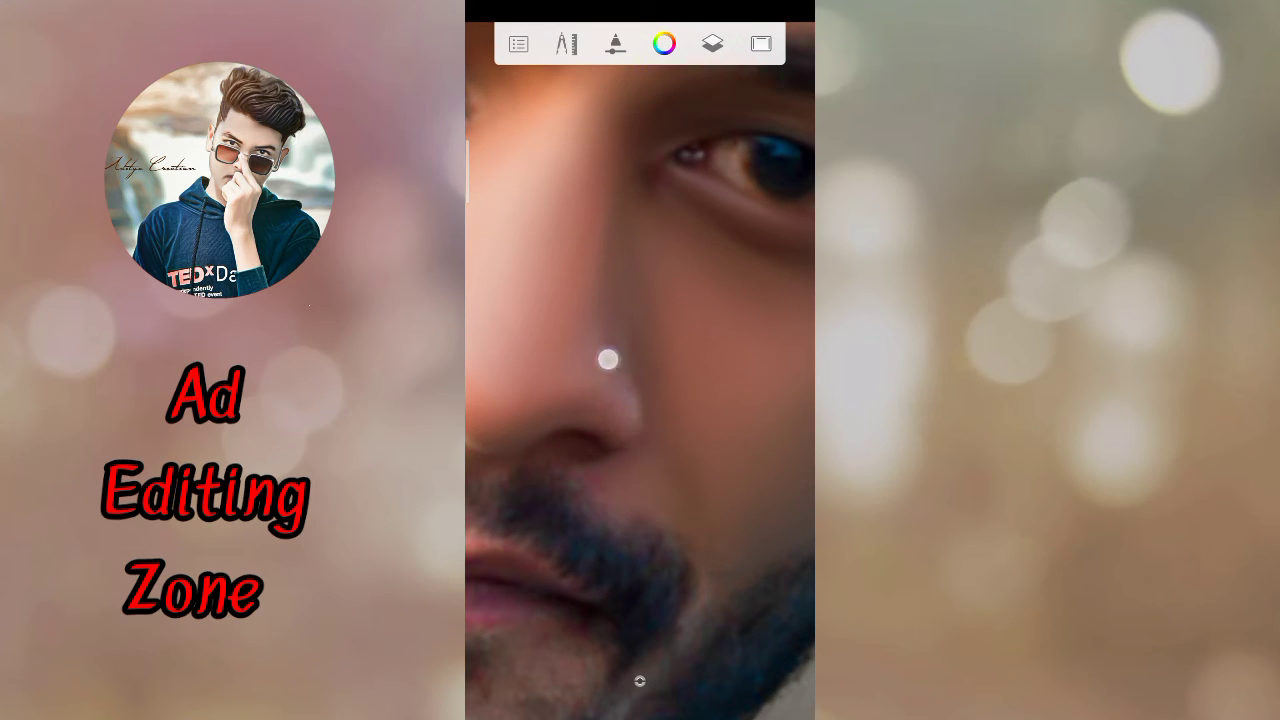
mouse_move(608, 359)
mouse_down()
mouse_move(588, 234)
mouse_move(534, 409)
mouse_move(626, 409)
mouse_move(591, 454)
mouse_move(566, 446)
mouse_move(591, 263)
mouse_move(626, 226)
mouse_move(637, 288)
mouse_up()
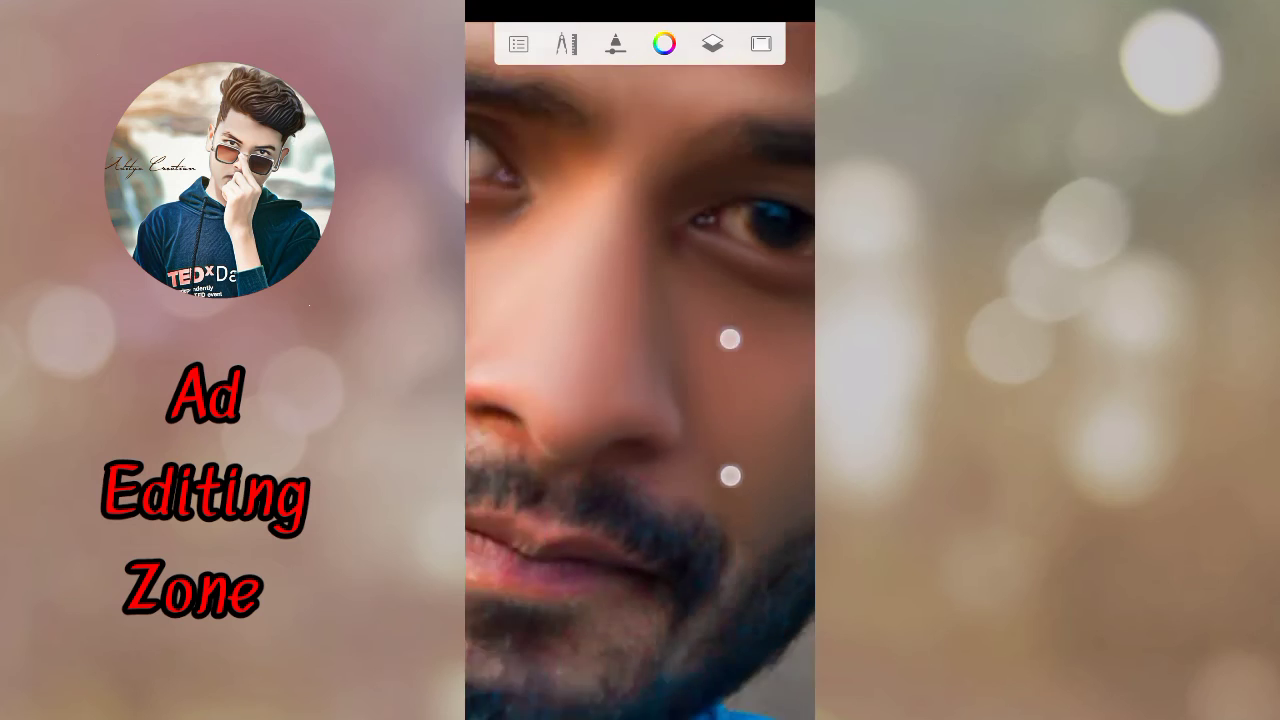
scroll(700, 430, down, 5)
scroll(735, 430, down, 1)
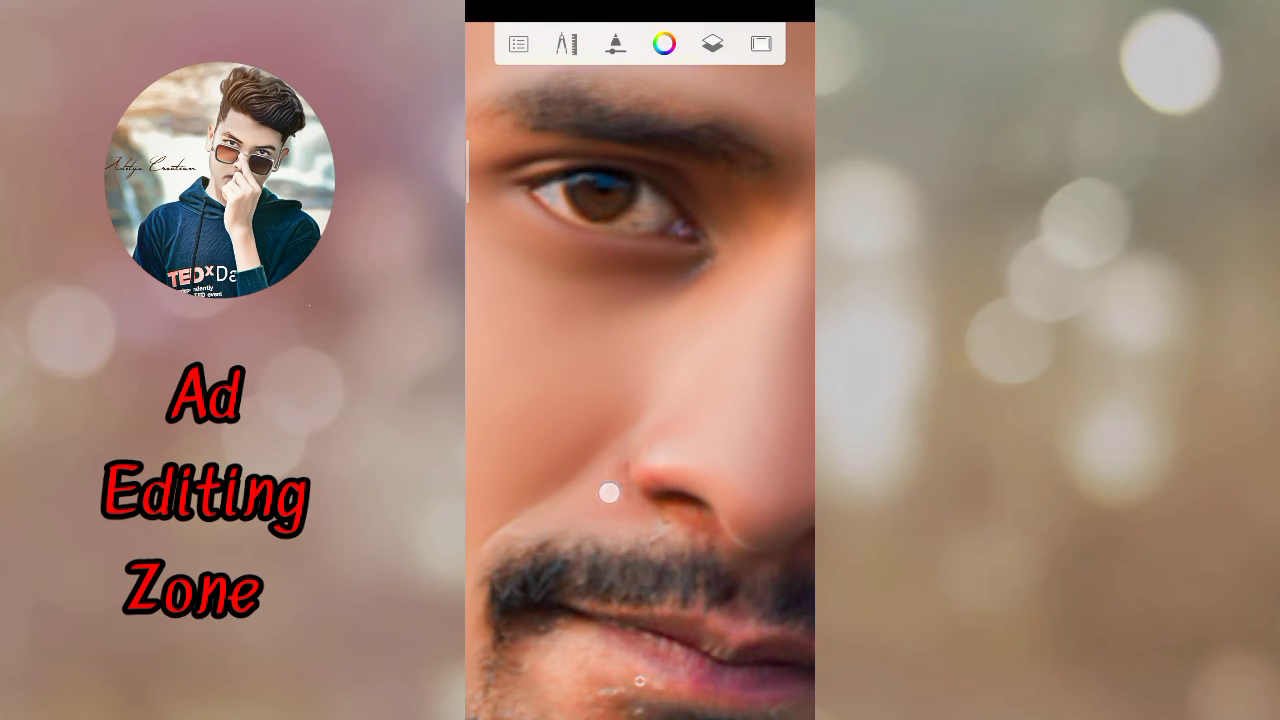
scroll(640, 450, up, 2)
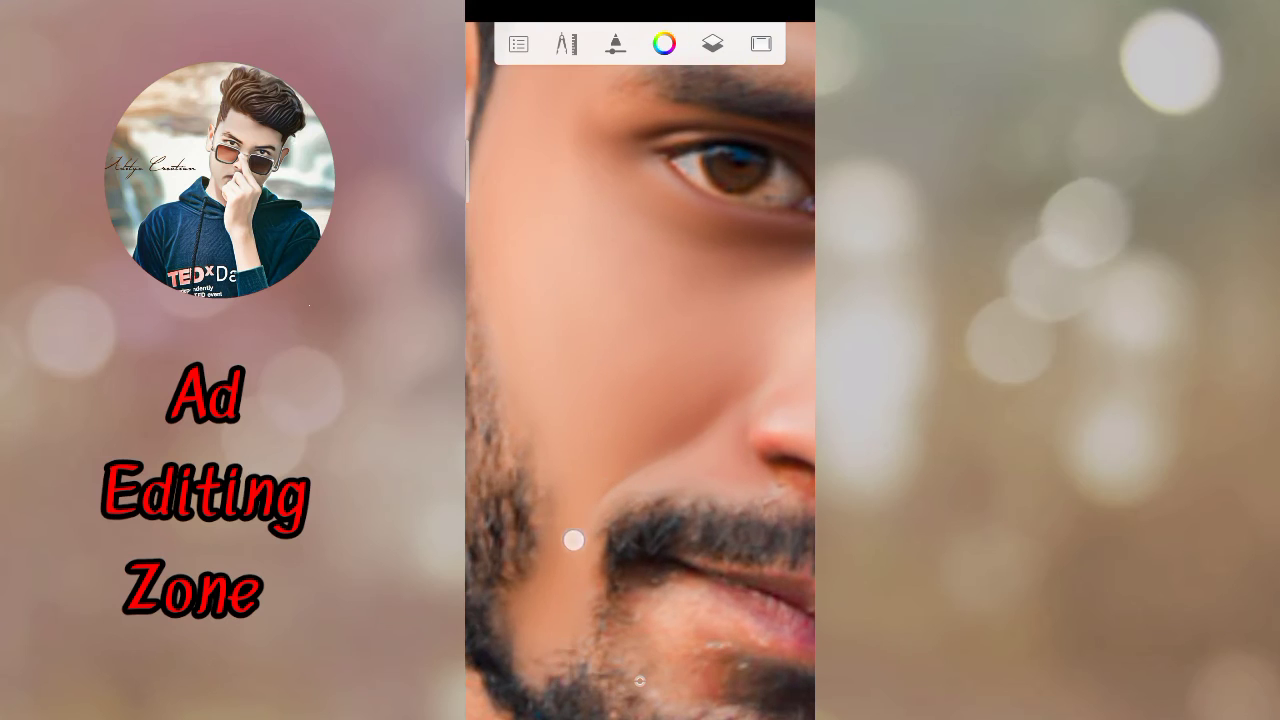
scroll(640, 450, down, 2)
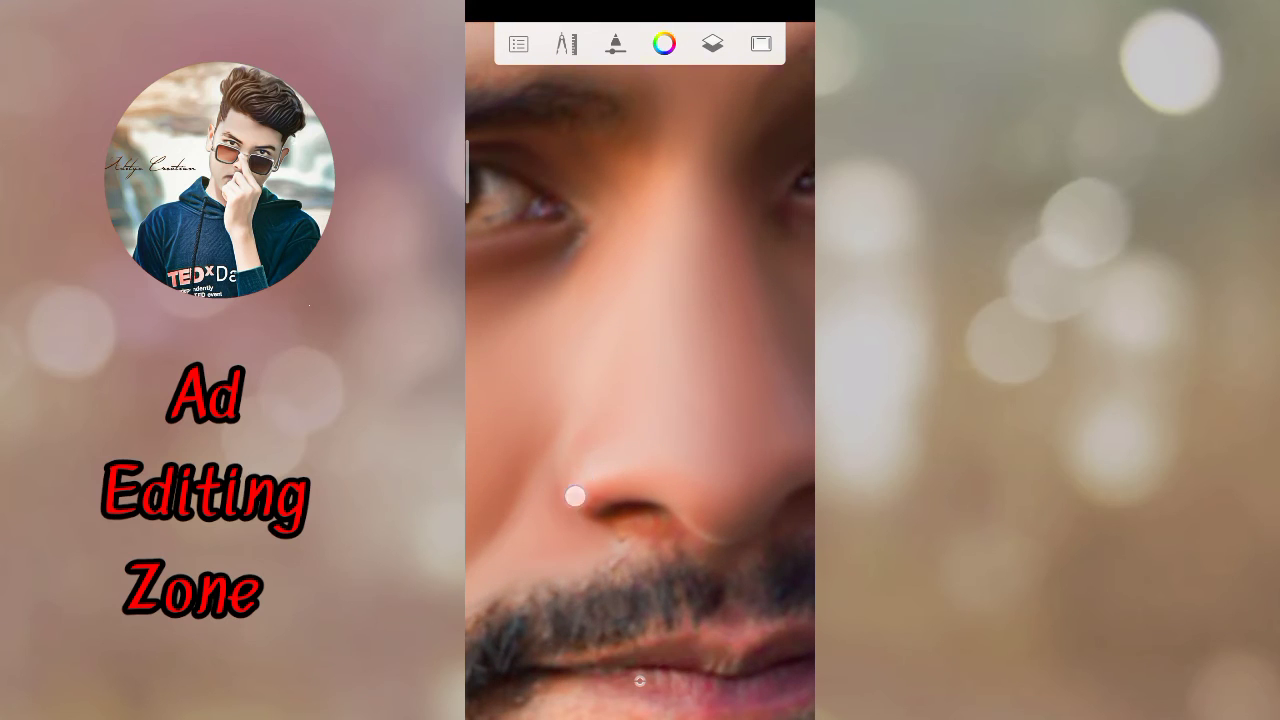
Step: Soften and lighten the shadow under the left nostril
drag(635, 425, 655, 539)
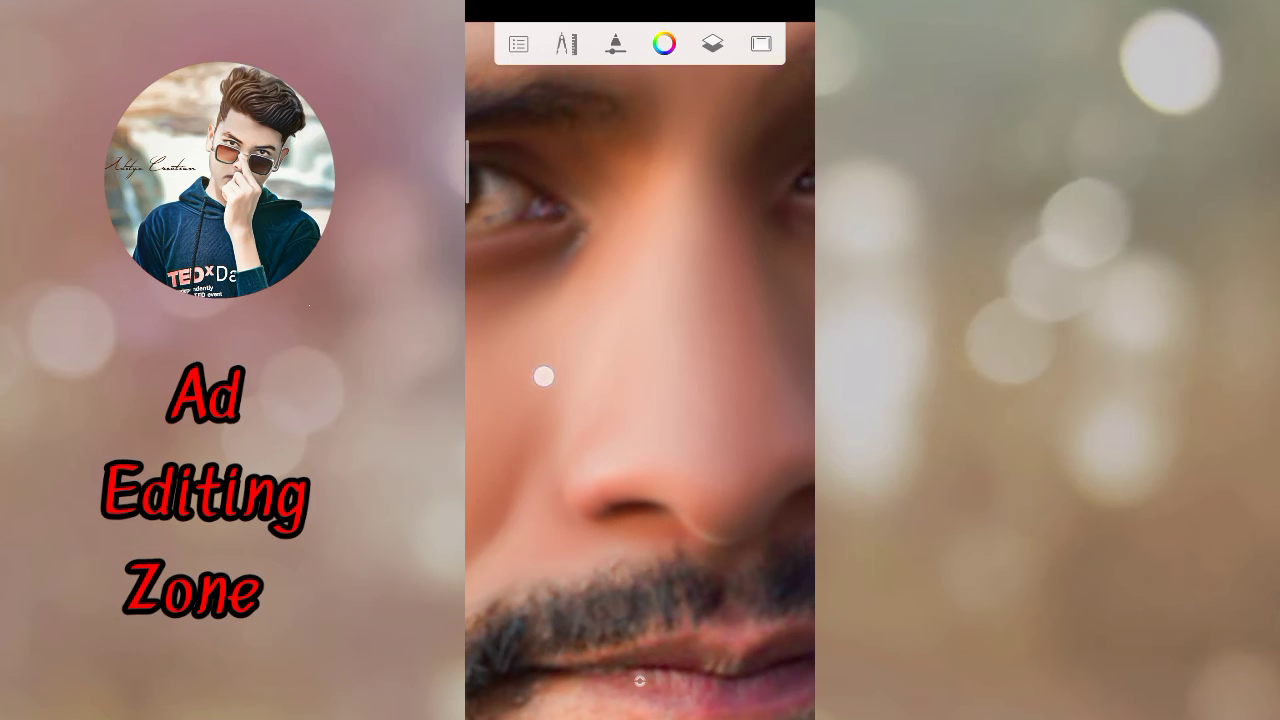
scroll(640, 400, up, 2)
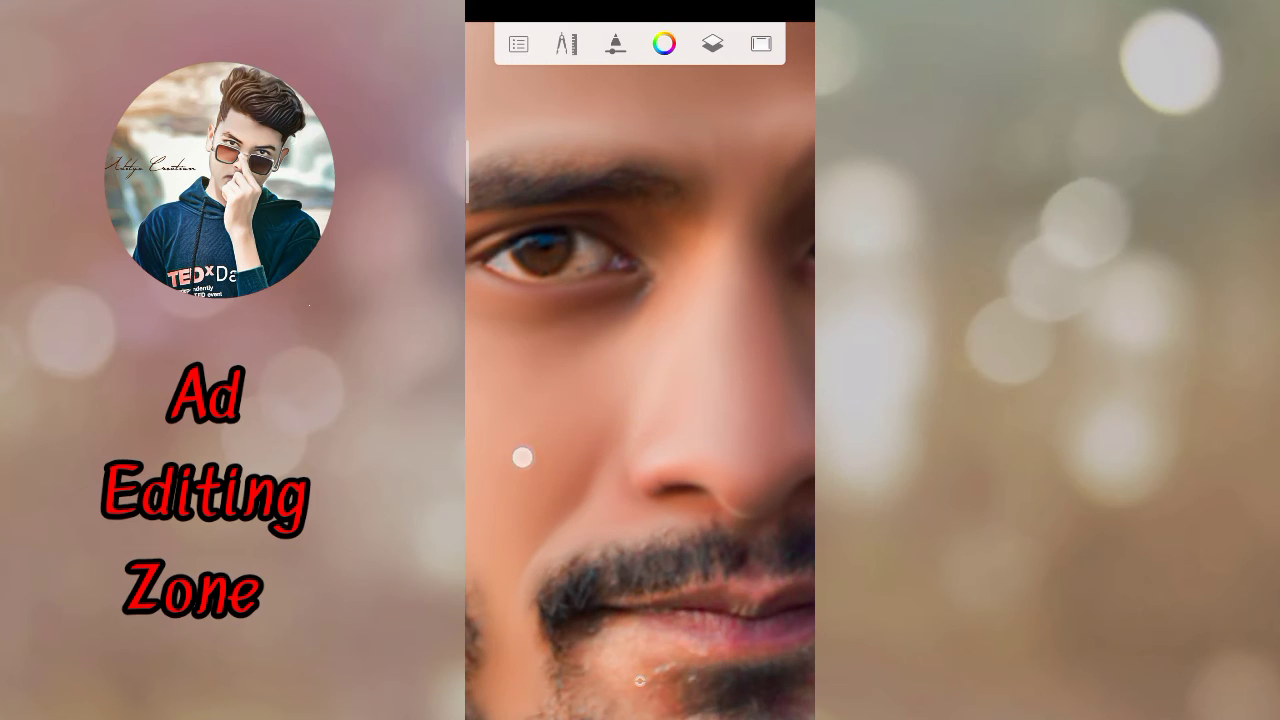
scroll(640, 400, down, 3)
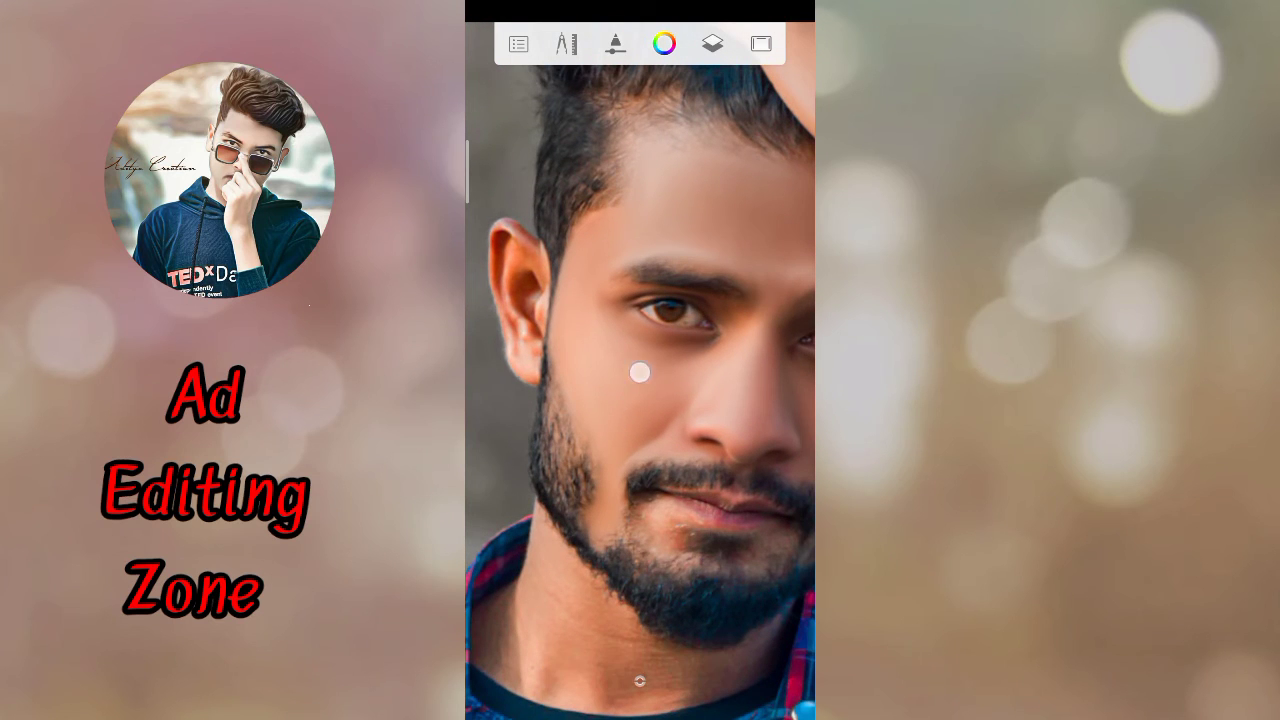
scroll(640, 400, up, 2)
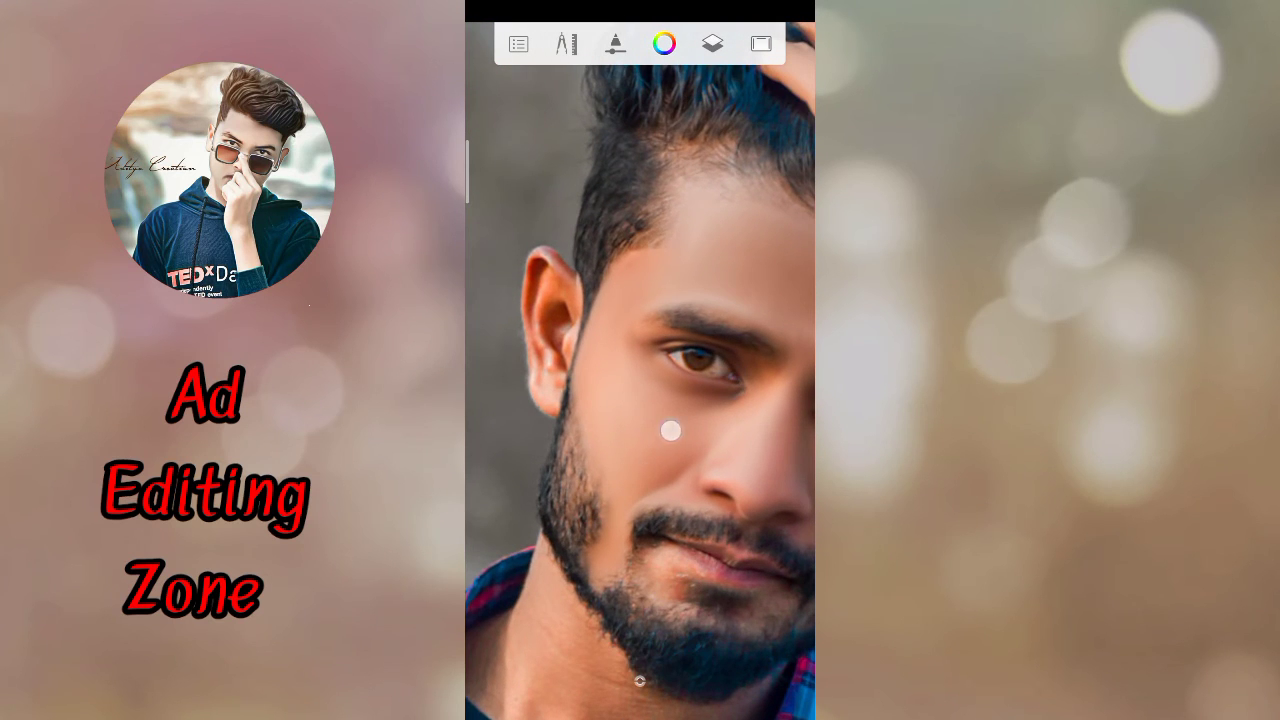
scroll(630, 470, down, 3)
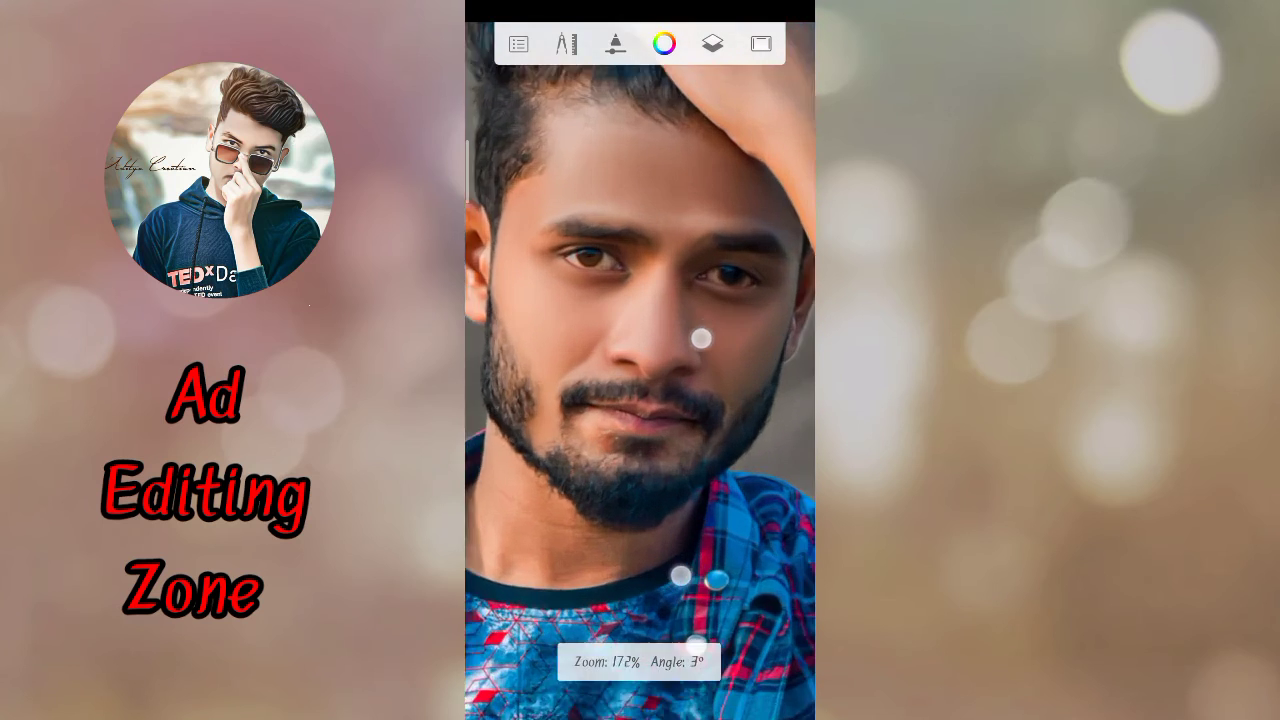
scroll(680, 440, up, 5)
Step: Smudge the beard below the lower lip and the skin across the upper lip
scroll(682, 437, up, 3)
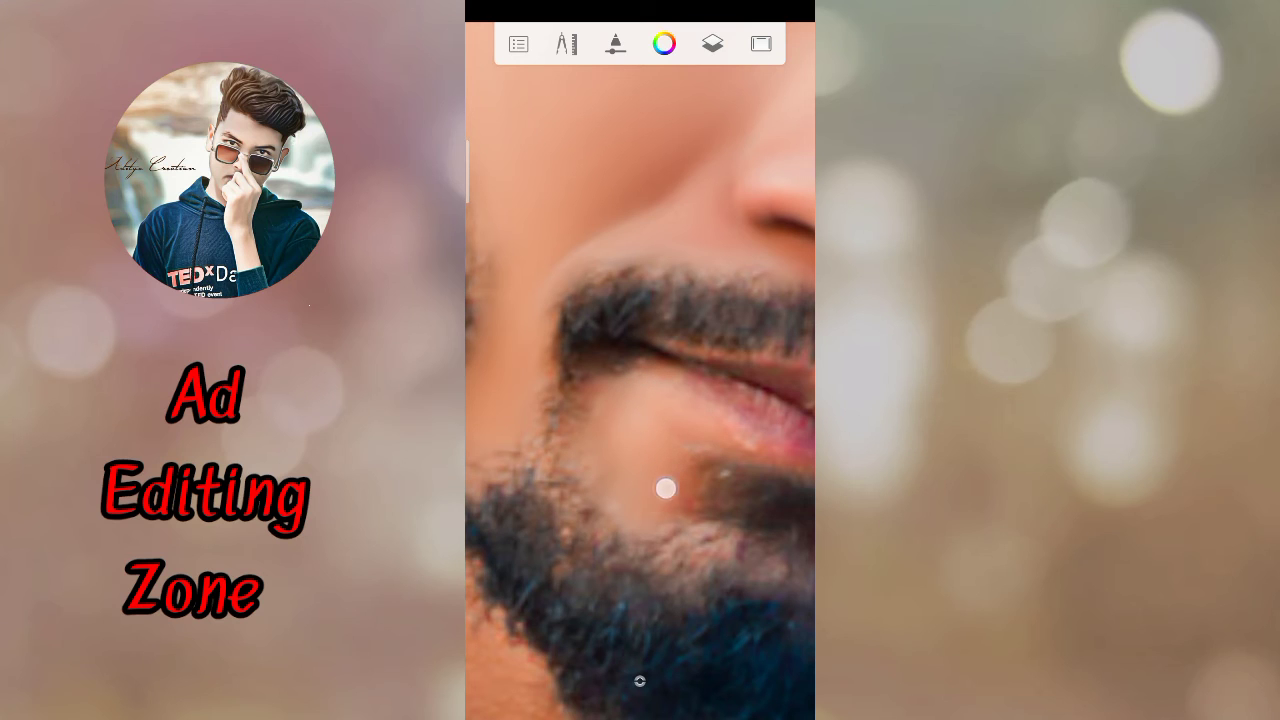
scroll(640, 430, down, 3)
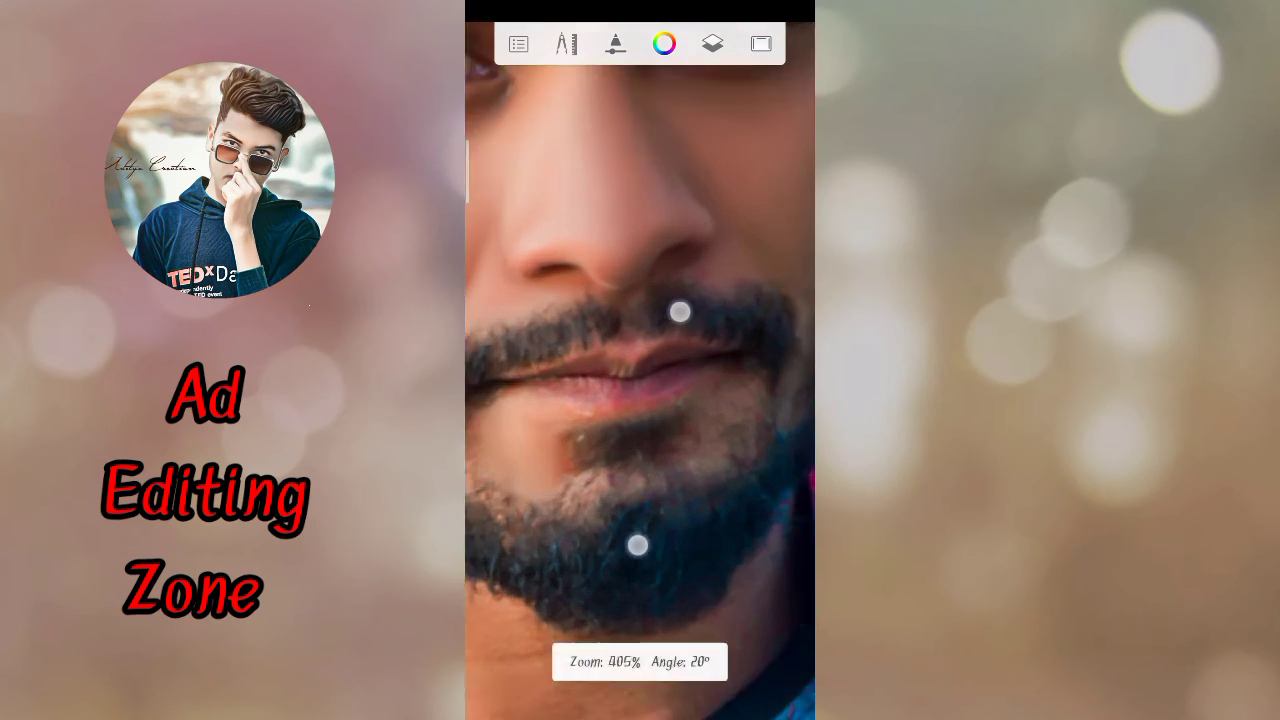
mouse_move(703, 372)
mouse_down()
mouse_move(709, 389)
mouse_move(746, 391)
mouse_move(680, 380)
mouse_move(757, 340)
mouse_move(710, 432)
mouse_up()
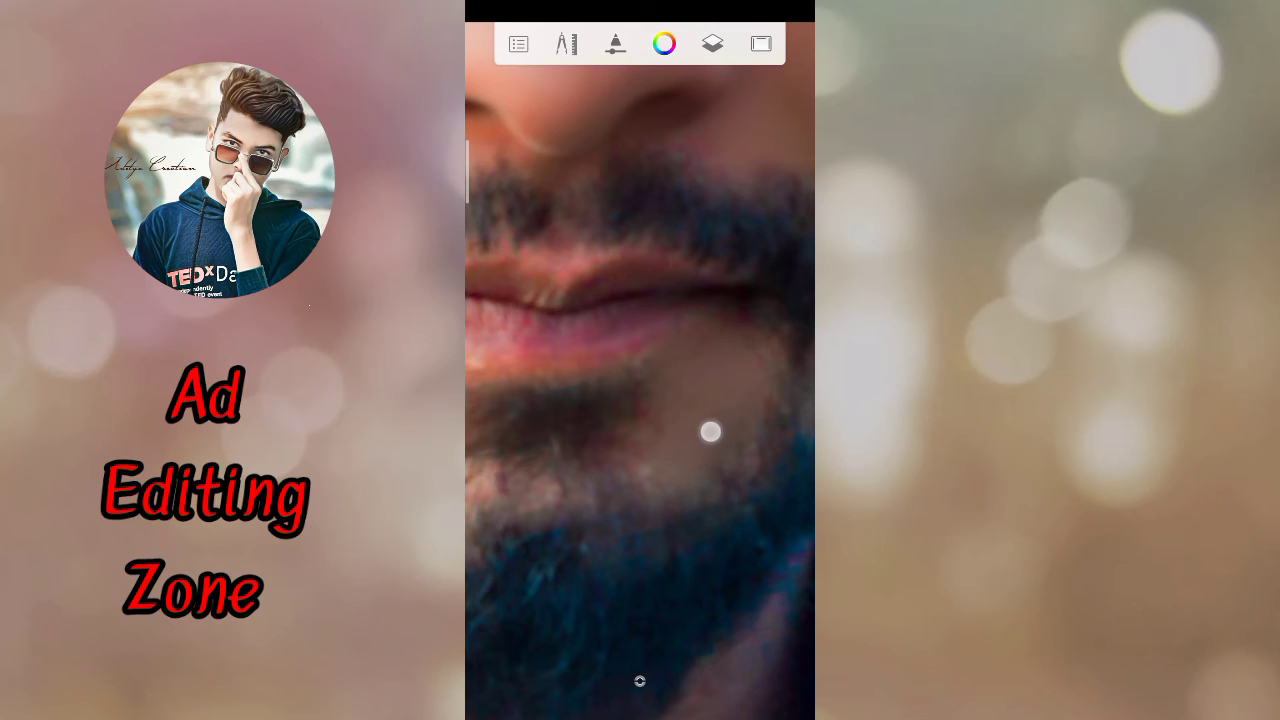
scroll(640, 400, up, 3)
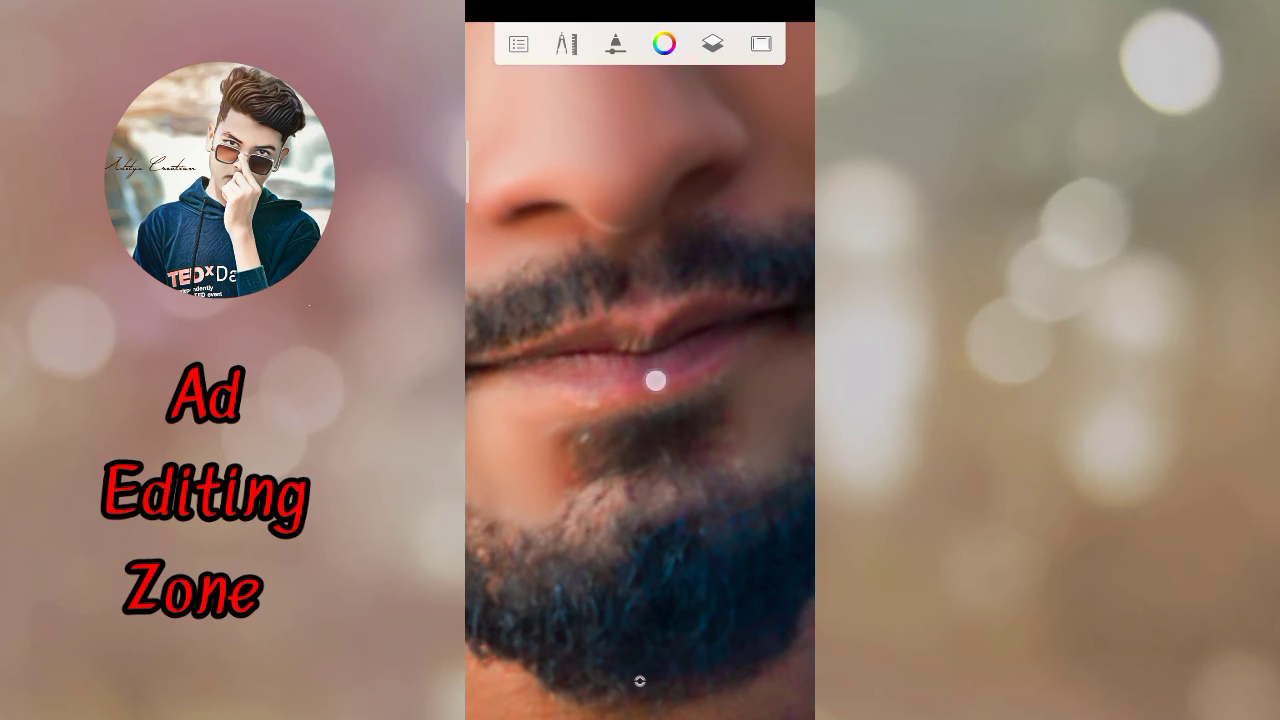
mouse_move(610, 372)
mouse_down()
mouse_move(751, 320)
mouse_move(737, 309)
mouse_move(594, 343)
mouse_move(722, 328)
mouse_up()
scroll(771, 376, down, 2)
scroll(683, 356, down, 3)
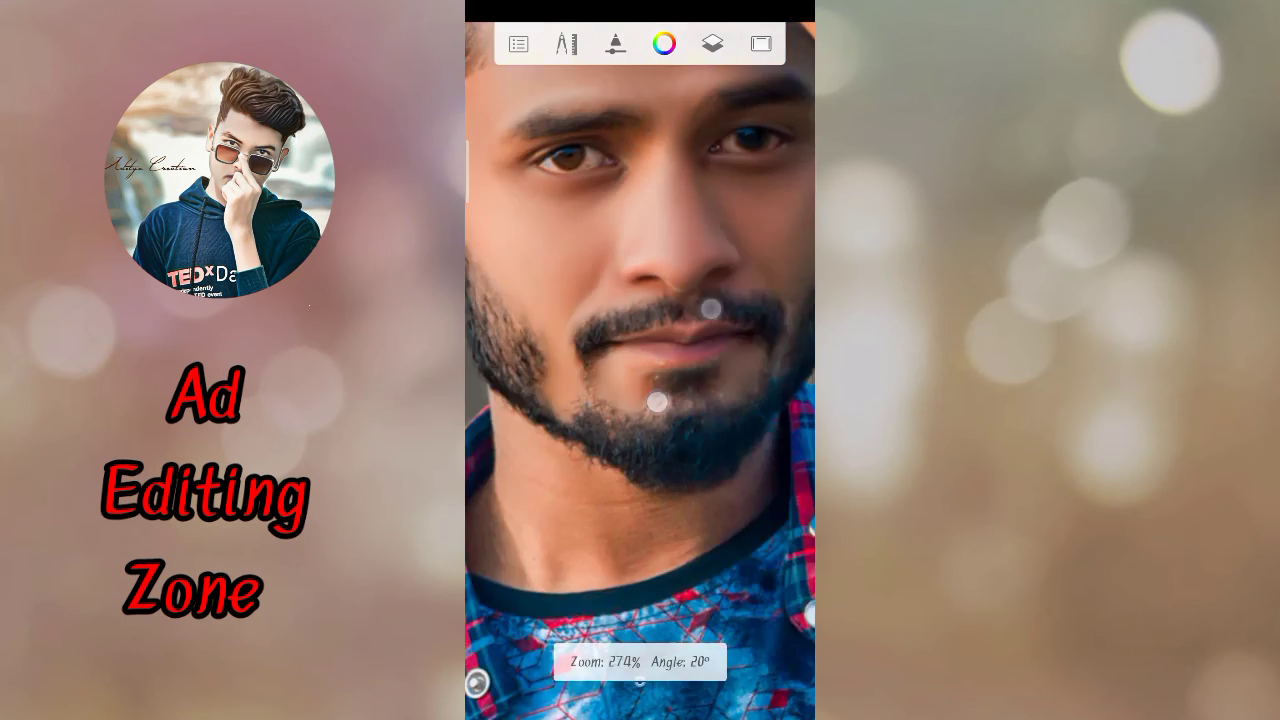
scroll(683, 356, down, 2)
Step: Zoom onto the ear and smudge along its rim and inside it
scroll(622, 378, down, 3)
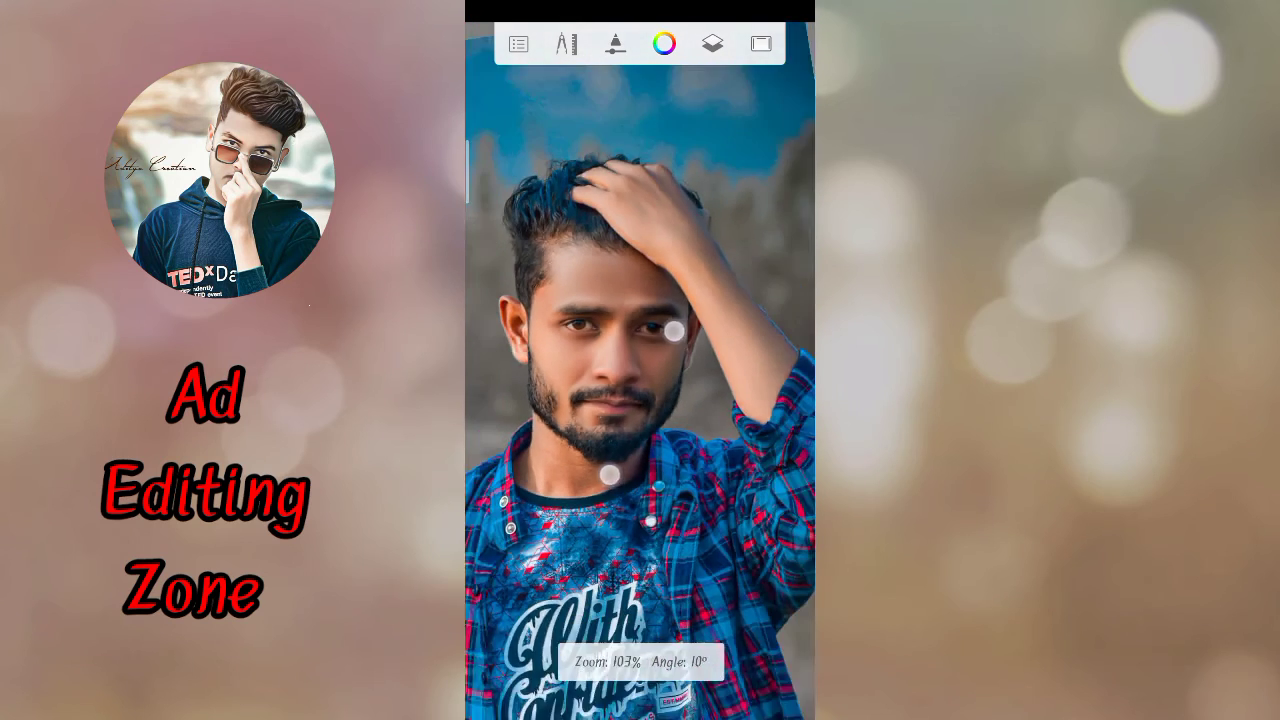
scroll(640, 400, up, 3)
scroll(740, 420, up, 5)
scroll(729, 522, up, 3)
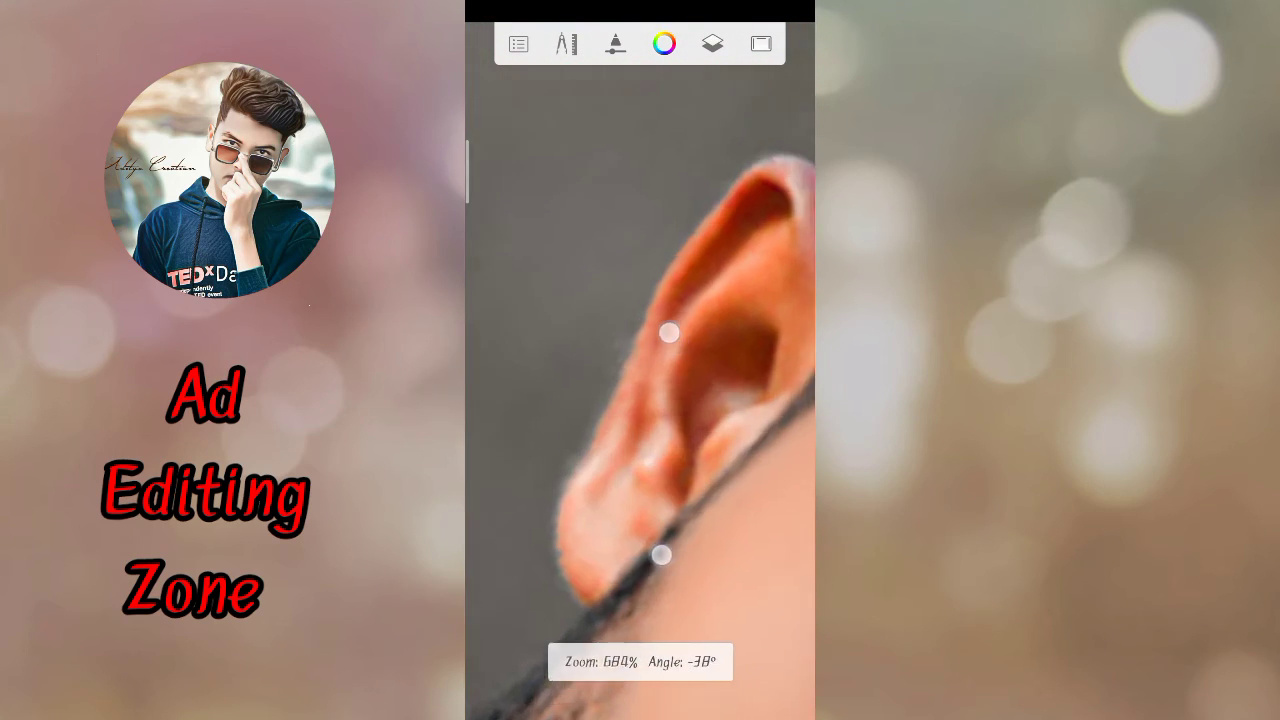
scroll(665, 440, up, 2)
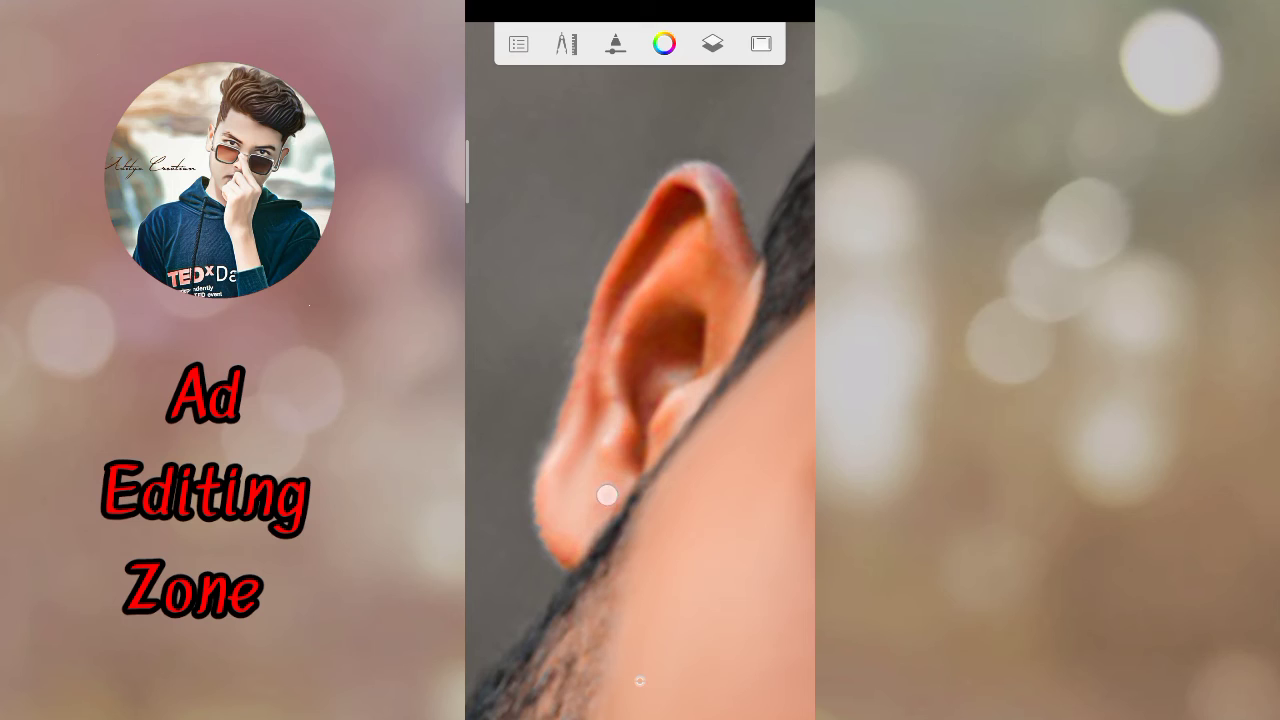
mouse_move(608, 307)
mouse_down()
mouse_move(594, 363)
mouse_move(677, 211)
mouse_move(689, 253)
mouse_move(705, 182)
mouse_up()
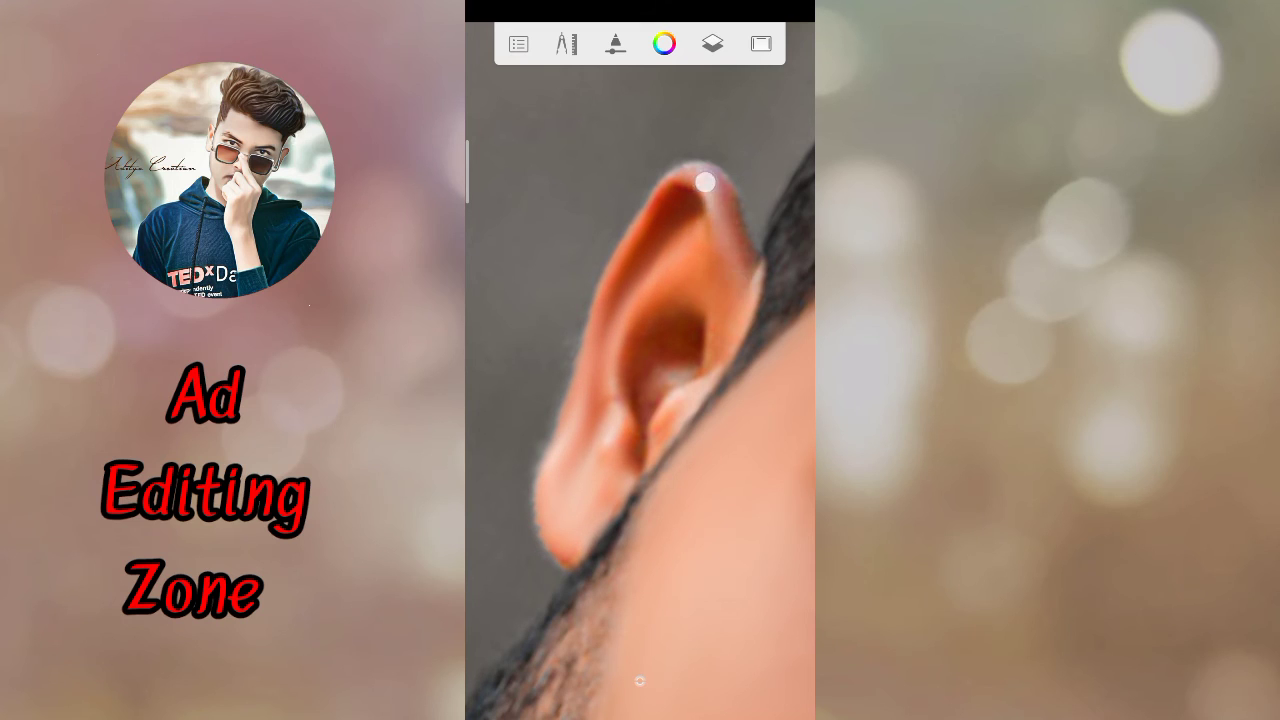
drag(634, 387, 650, 376)
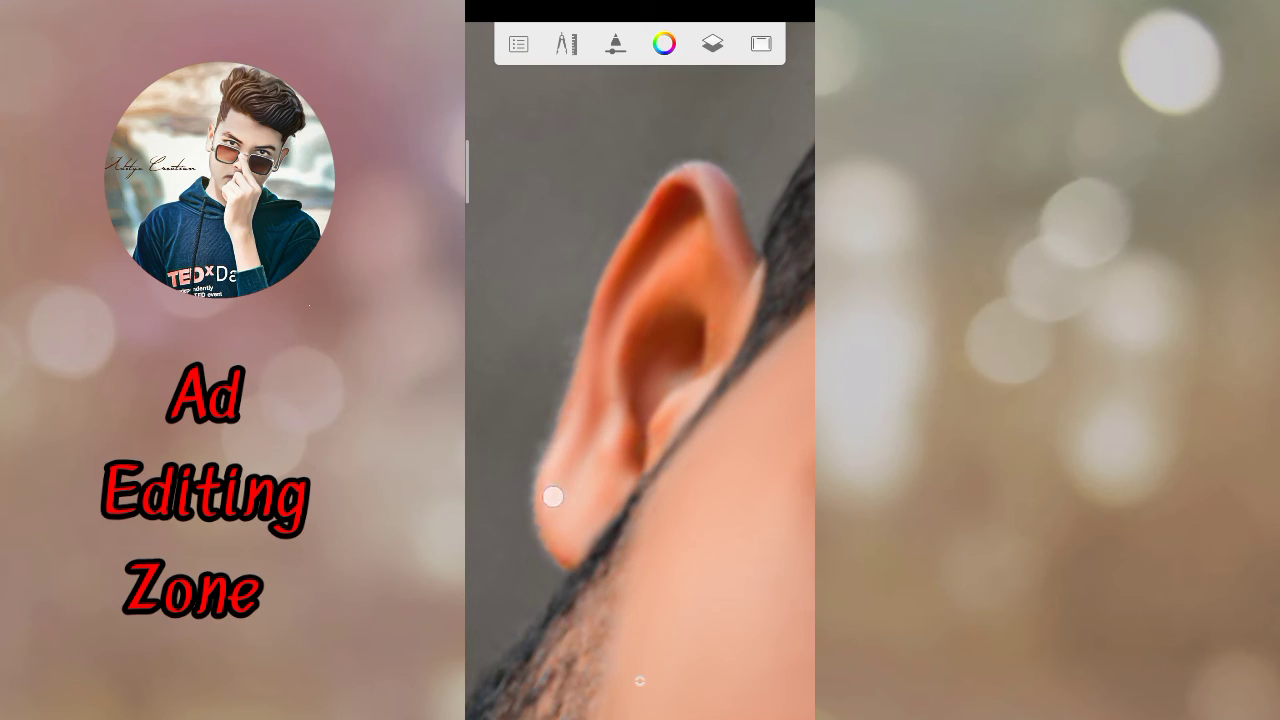
scroll(553, 497, down, 5)
Step: Smudge down the side of and across the neck, blending up into the beard edge
scroll(640, 400, up, 3)
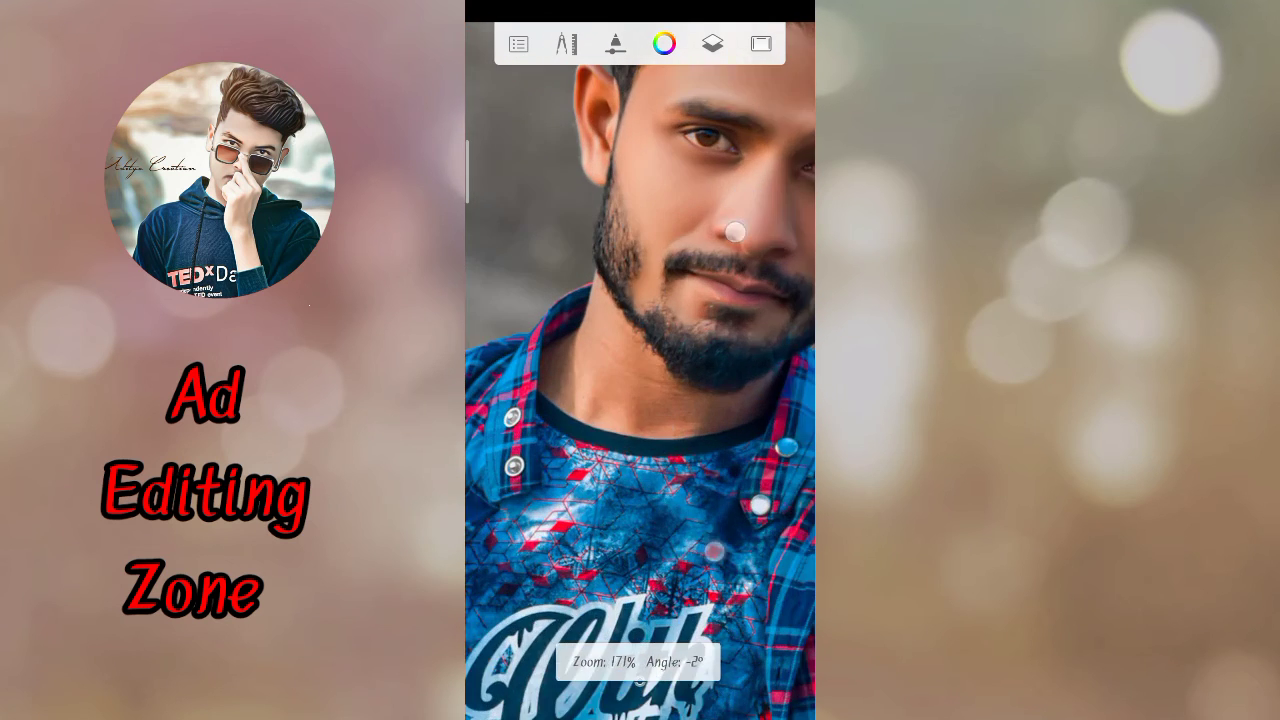
scroll(725, 390, up, 3)
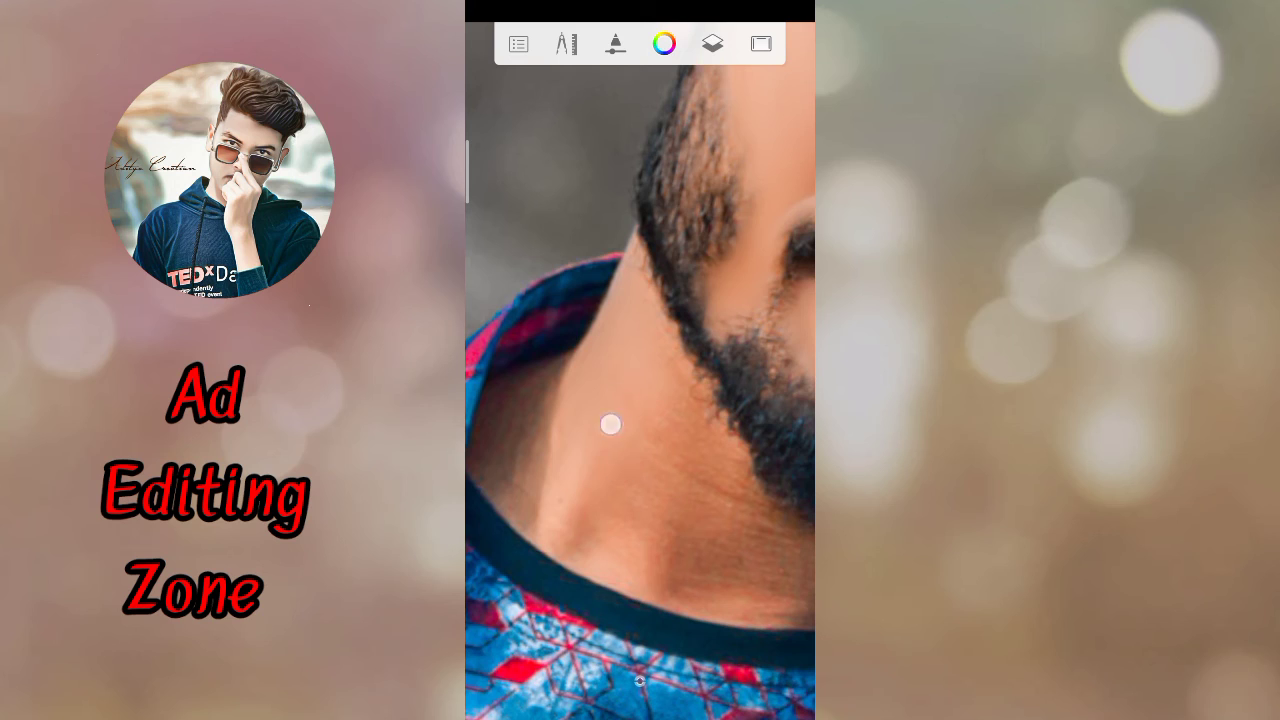
mouse_move(556, 385)
mouse_down()
mouse_move(500, 409)
mouse_move(484, 456)
mouse_up()
drag(557, 360, 494, 458)
scroll(522, 518, down, 3)
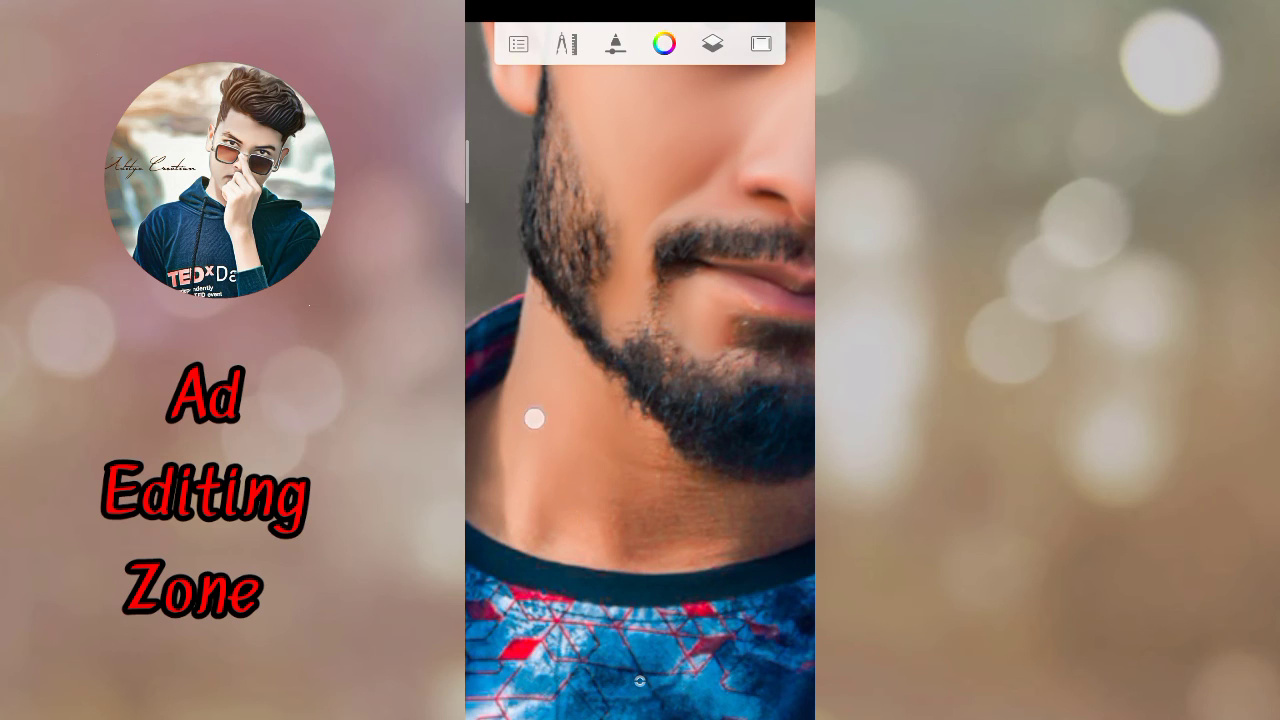
drag(698, 516, 629, 460)
mouse_move(679, 540)
mouse_down()
mouse_move(701, 540)
mouse_move(636, 458)
mouse_move(651, 479)
mouse_move(563, 403)
mouse_up()
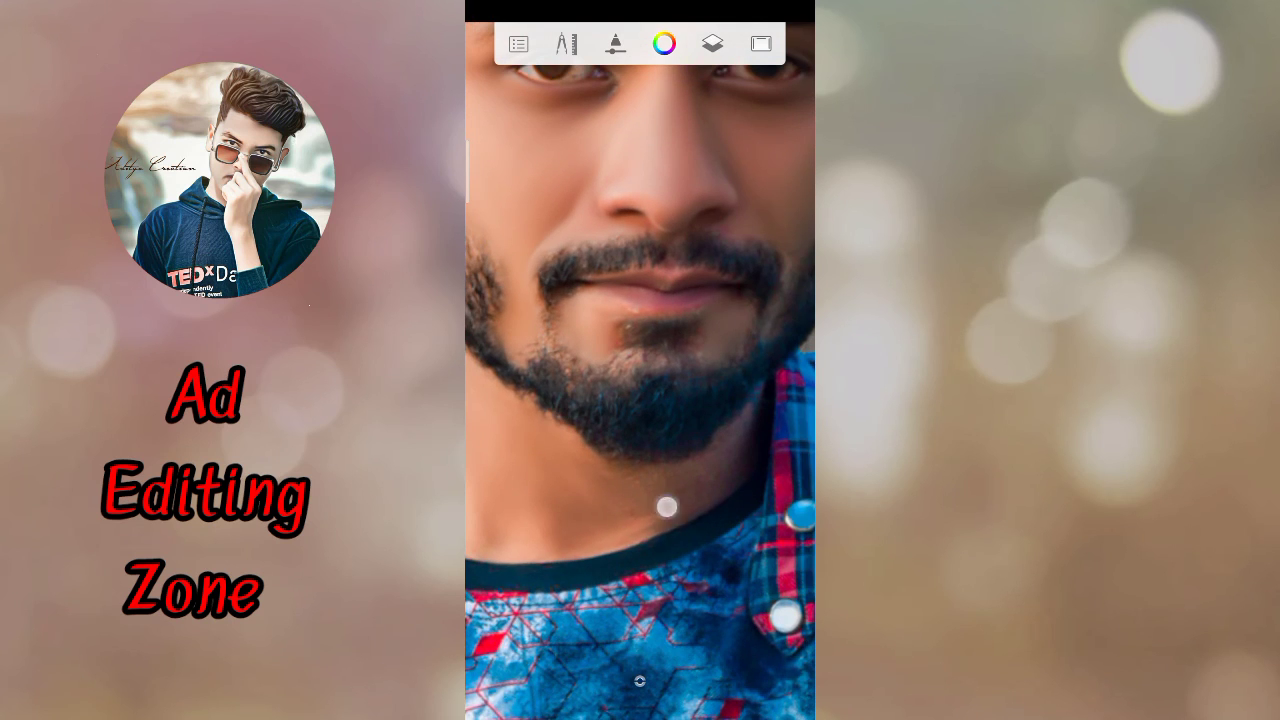
mouse_move(666, 507)
mouse_down()
mouse_move(597, 481)
mouse_move(669, 491)
mouse_move(594, 491)
mouse_move(709, 471)
mouse_move(673, 510)
mouse_move(600, 503)
mouse_move(567, 463)
mouse_up()
mouse_move(649, 493)
mouse_down()
mouse_move(560, 520)
mouse_move(737, 420)
mouse_move(714, 460)
mouse_move(751, 430)
mouse_move(688, 488)
mouse_move(605, 523)
mouse_up()
mouse_move(731, 468)
mouse_down()
mouse_move(749, 423)
mouse_move(648, 511)
mouse_move(582, 482)
mouse_up()
Step: Zoom to the forehead and even out its skin with three smudge strokes
scroll(640, 420, down, 2)
scroll(640, 420, down, 3)
scroll(640, 420, down, 3)
scroll(640, 420, down, 2)
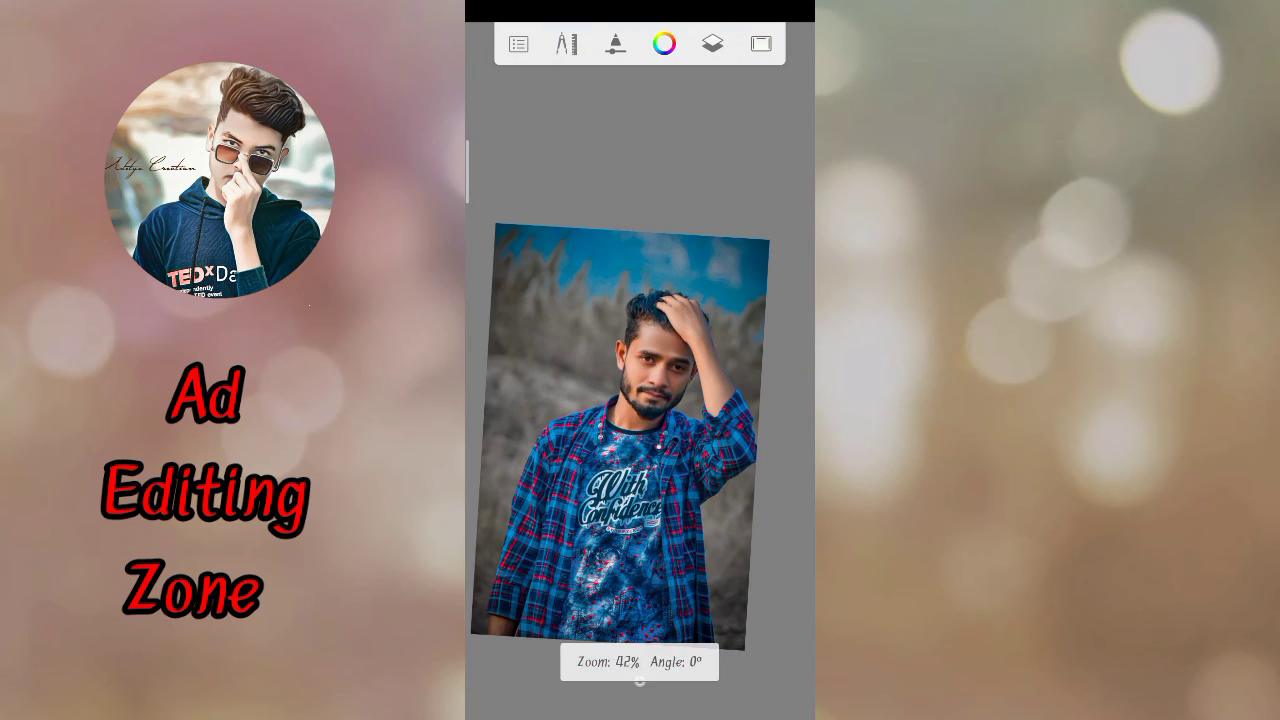
scroll(640, 420, up, 3)
scroll(640, 400, up, 3)
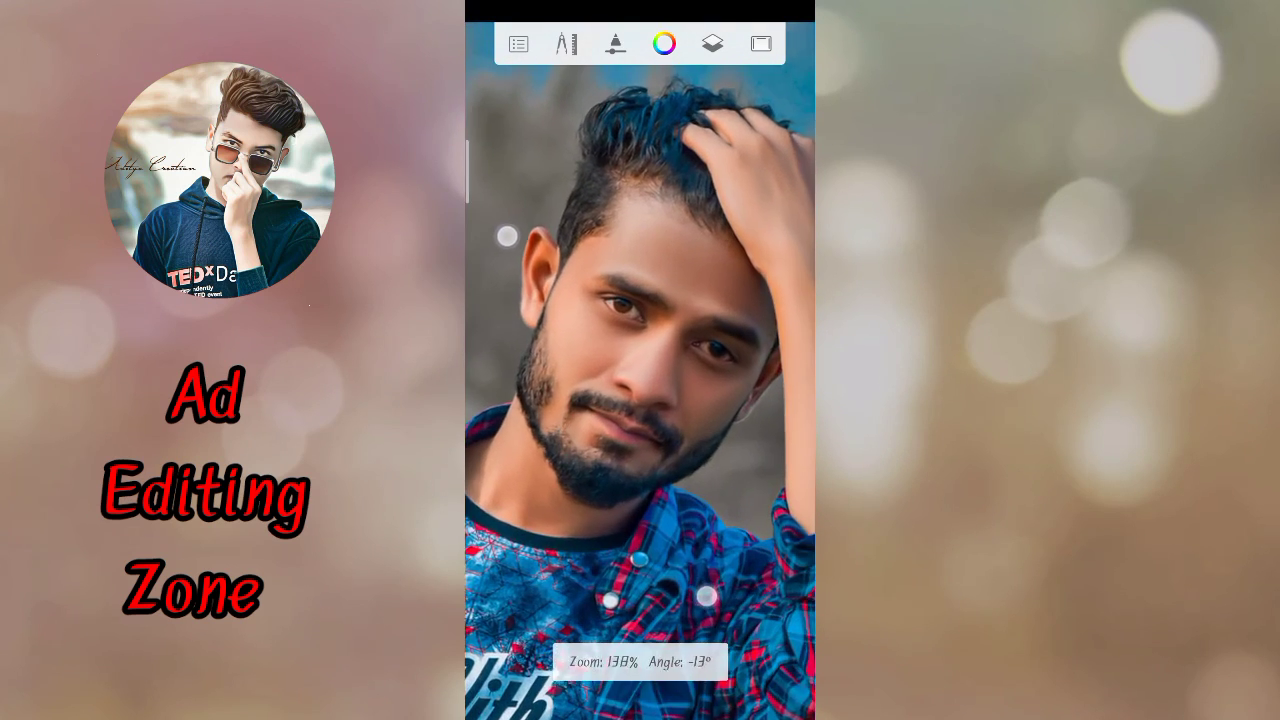
scroll(640, 400, down, 1)
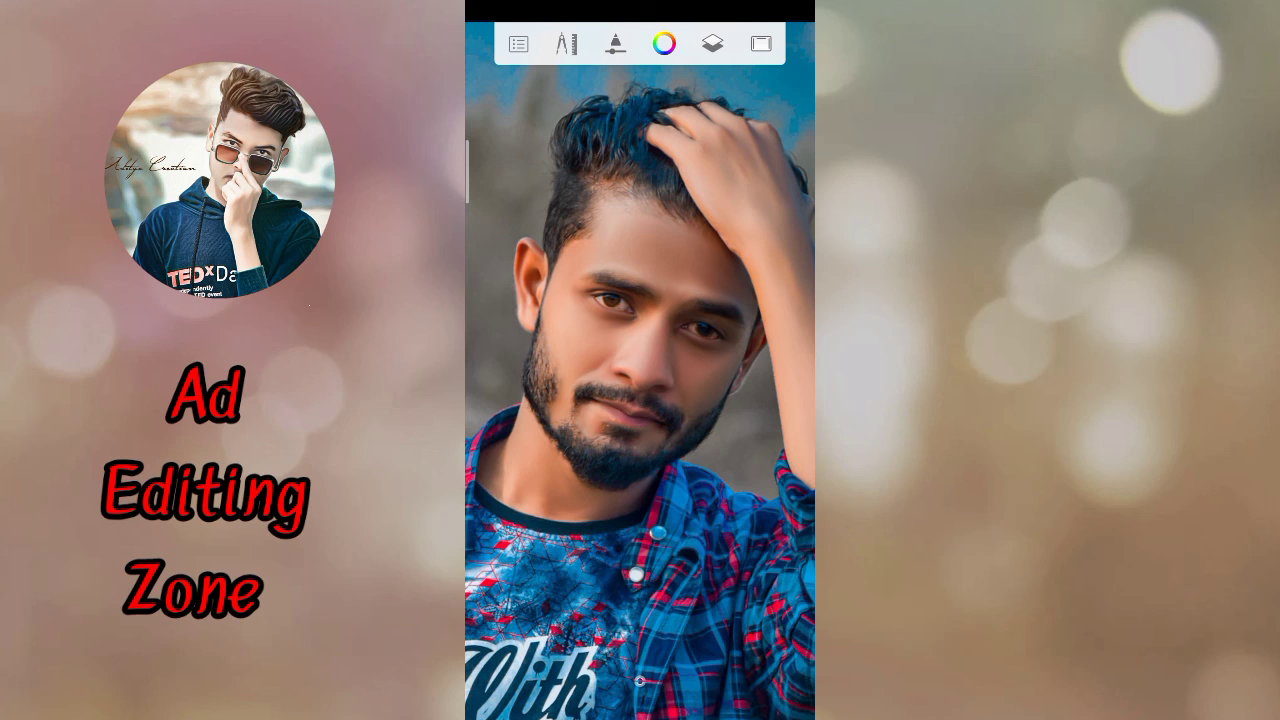
scroll(672, 392, up, 1)
scroll(672, 392, up, 2)
scroll(715, 408, up, 1)
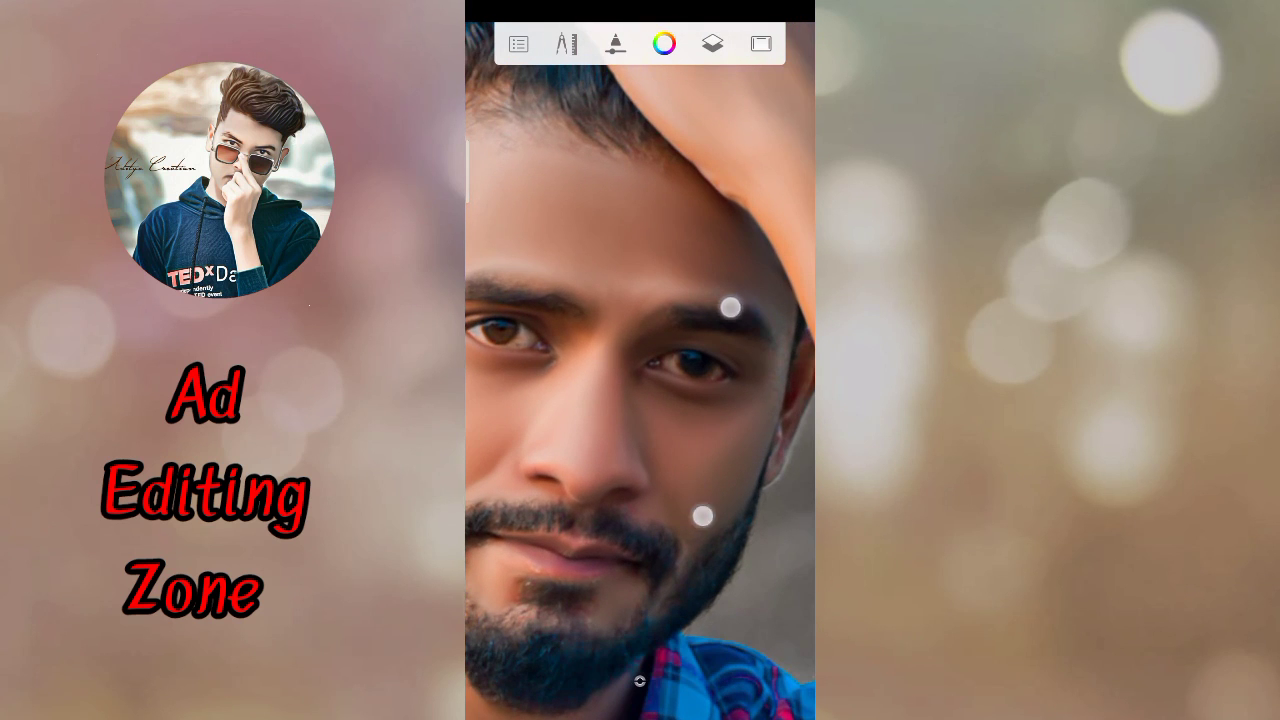
drag(641, 282, 613, 335)
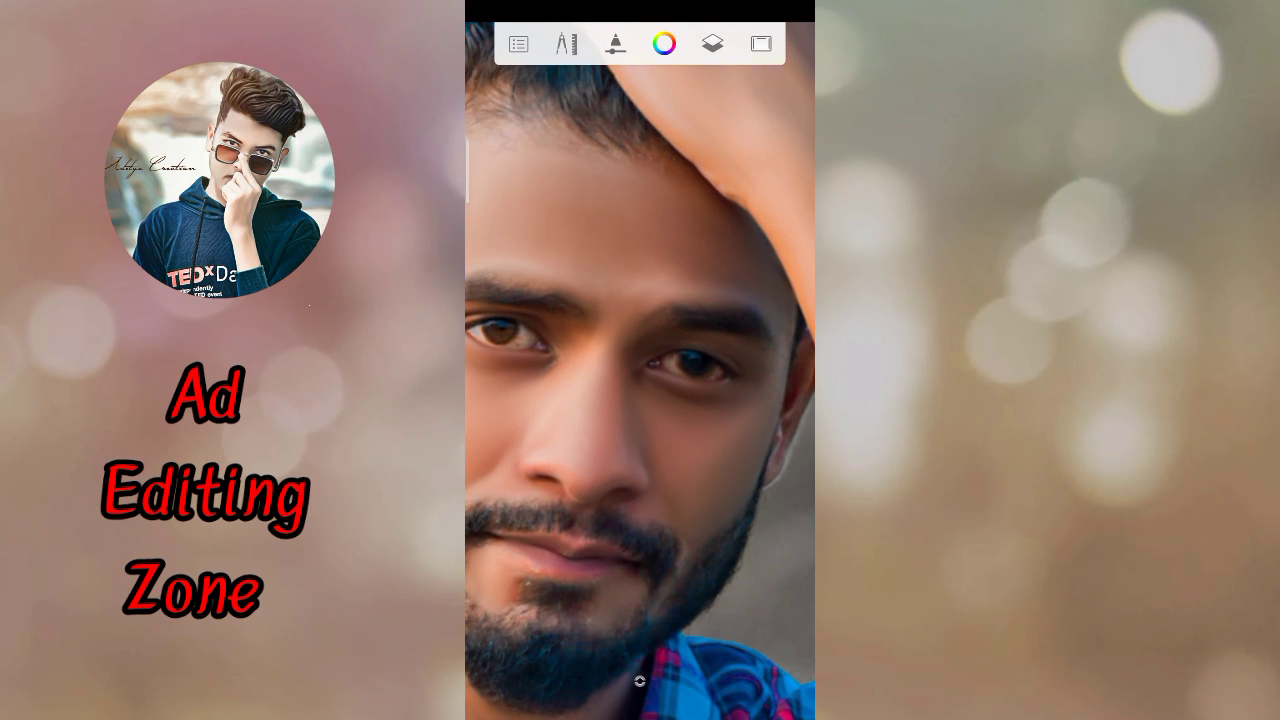
drag(685, 290, 602, 277)
mouse_move(537, 237)
mouse_down()
mouse_move(696, 228)
mouse_move(644, 284)
mouse_move(611, 277)
mouse_move(590, 413)
mouse_up()
Step: Zoom out to view the whole retouched portrait
scroll(640, 420, down, 5)
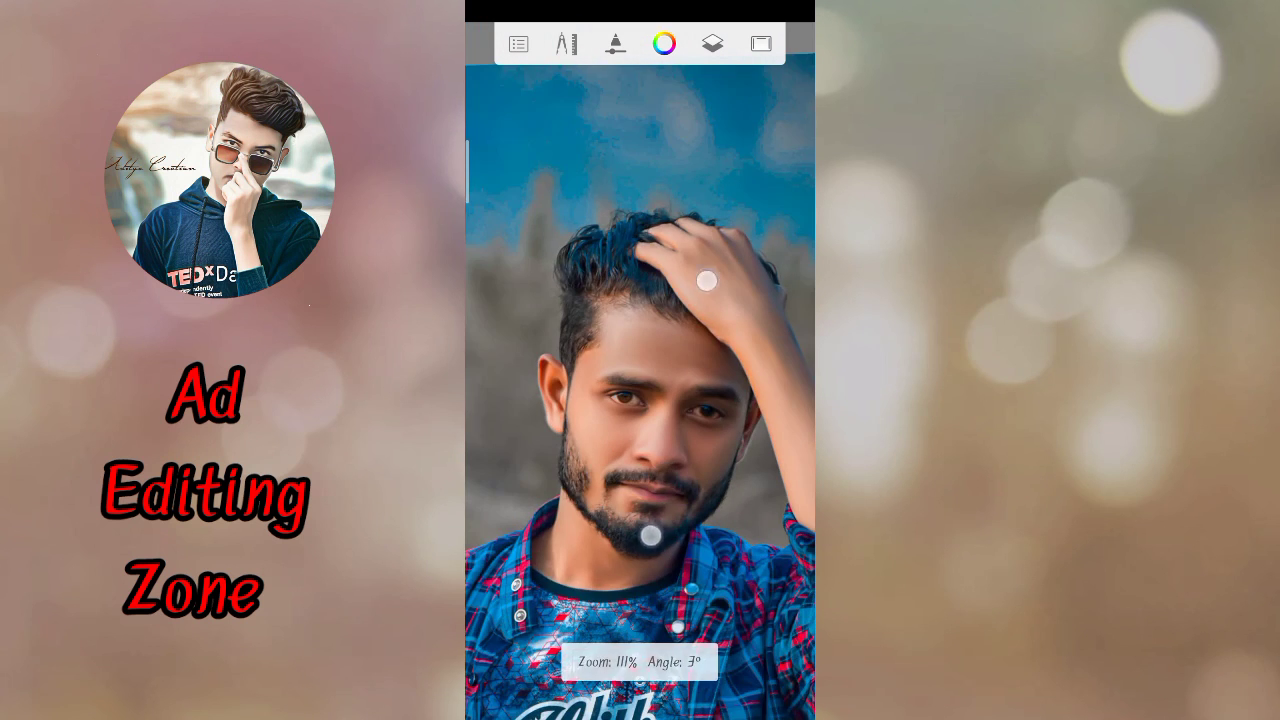
scroll(688, 460, up, 5)
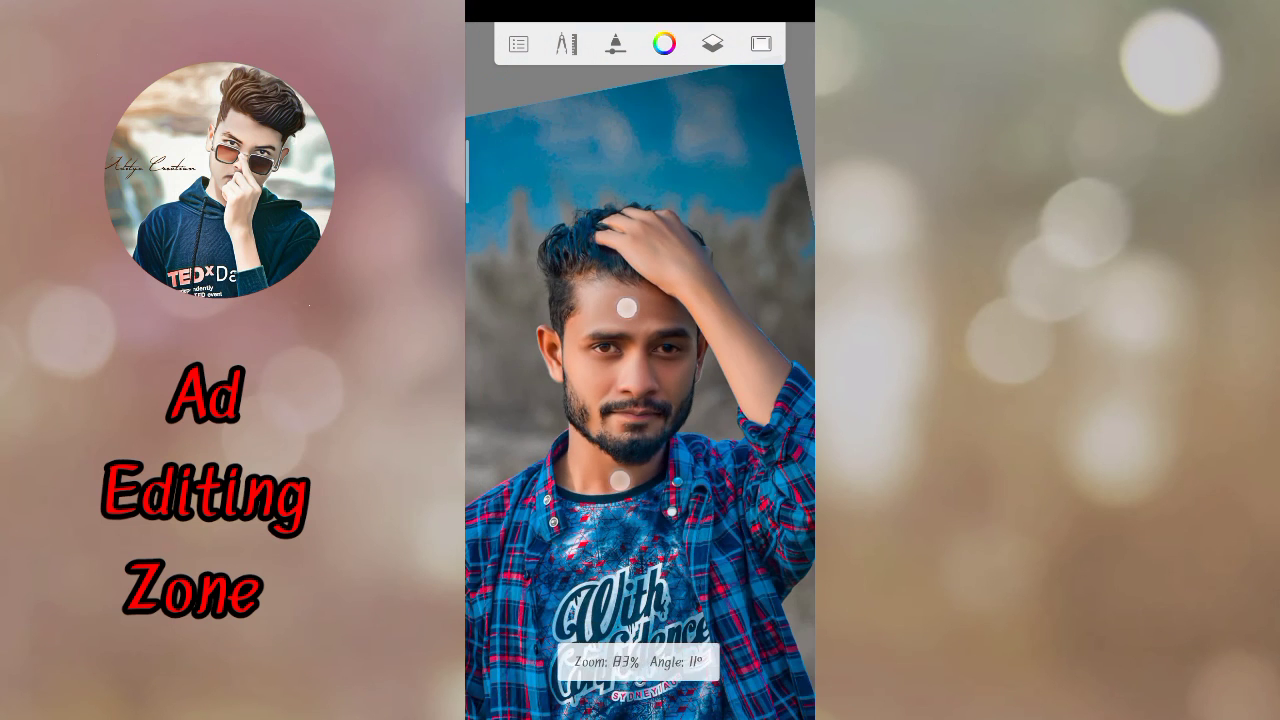
scroll(648, 308, down, 5)
scroll(650, 390, down, 1)
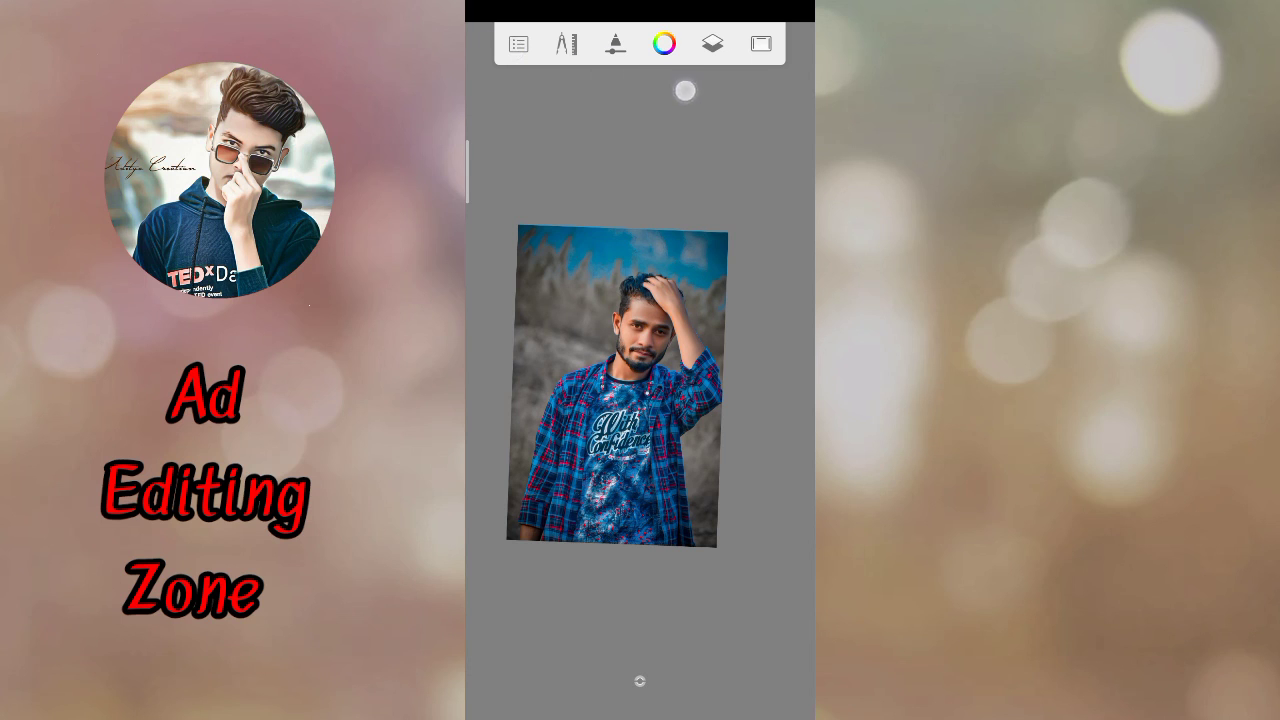
Step: Bring up the Save to device dialog through the menu's Share options
click(518, 44)
click(585, 420)
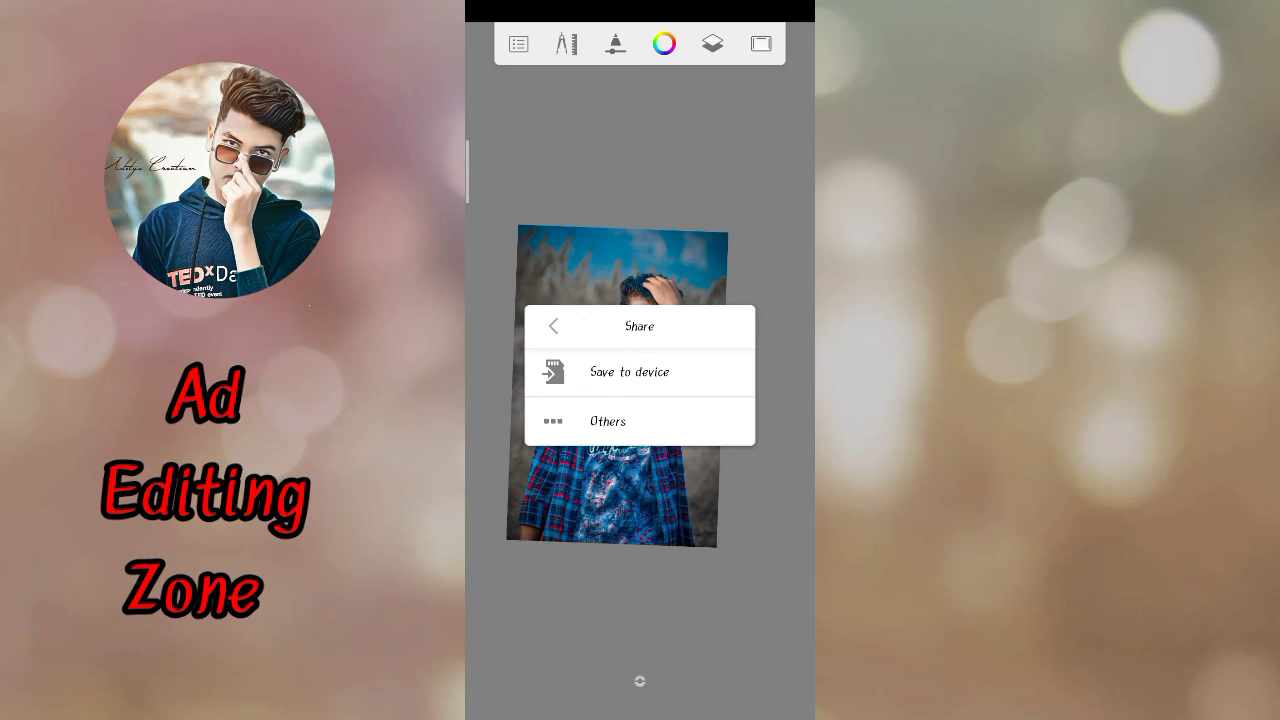
click(693, 379)
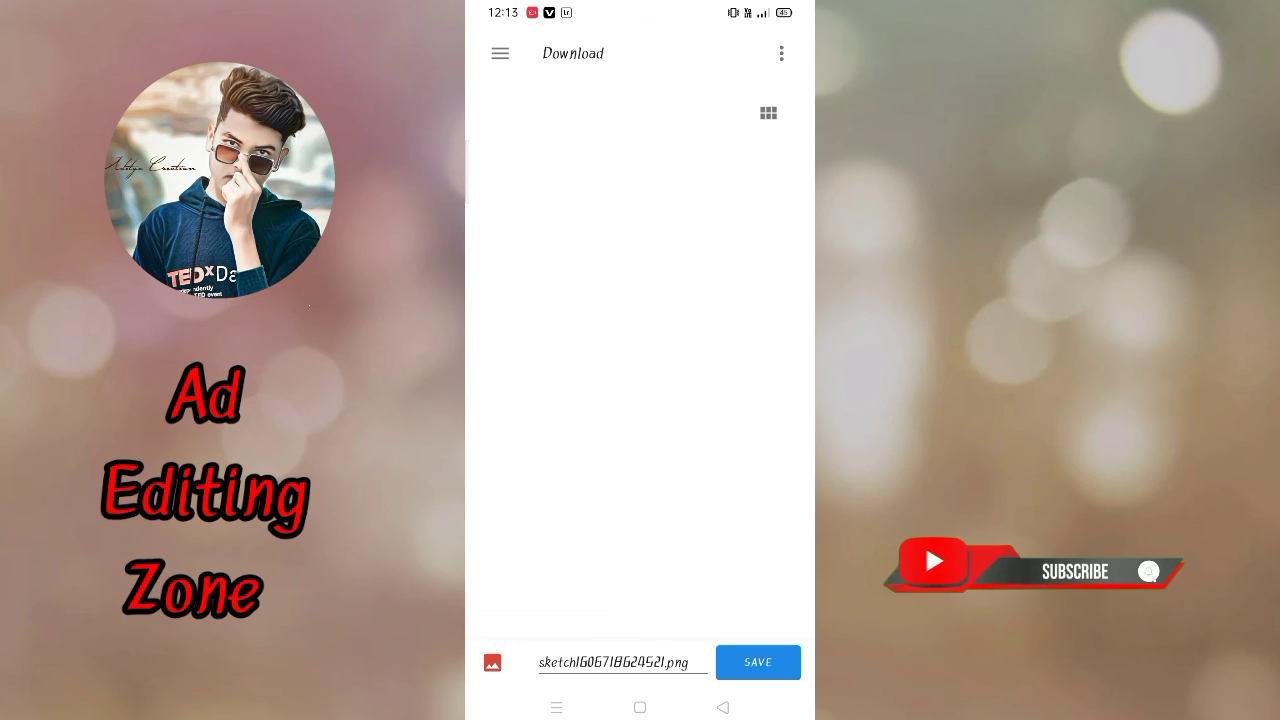
Step: Save the portrait as sketch1606718624521.png in the Download folder
click(766, 665)
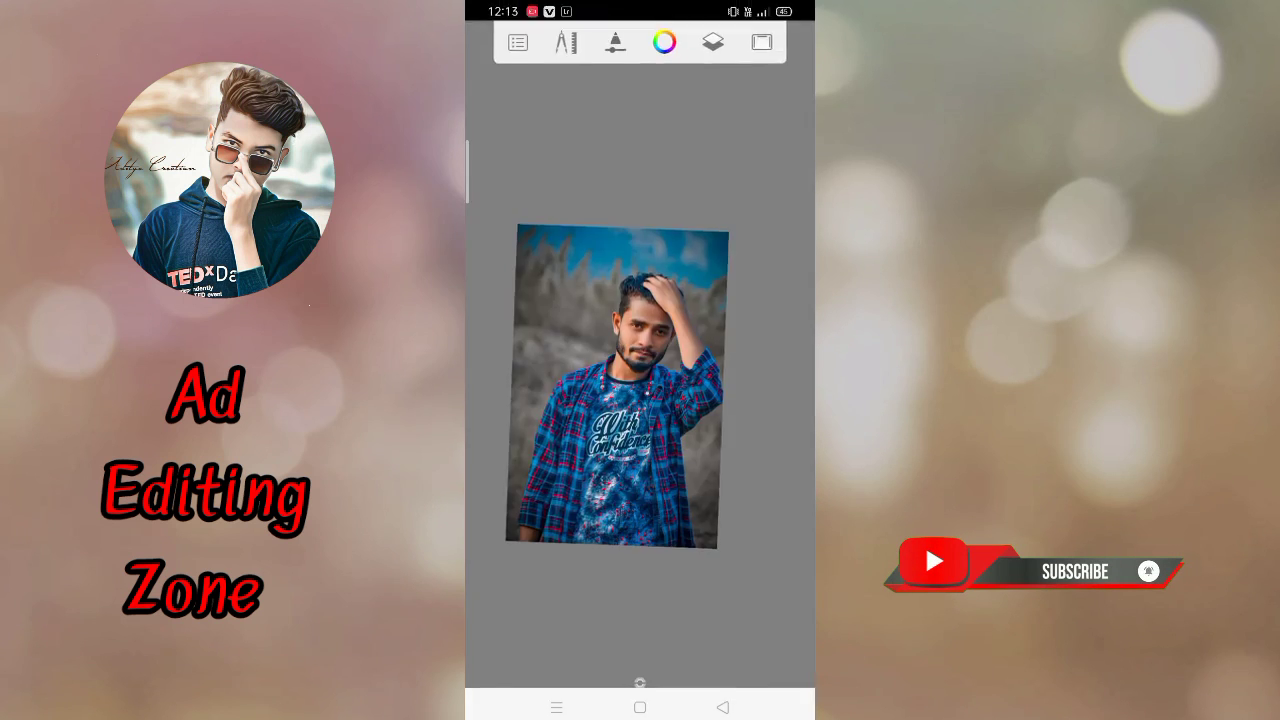